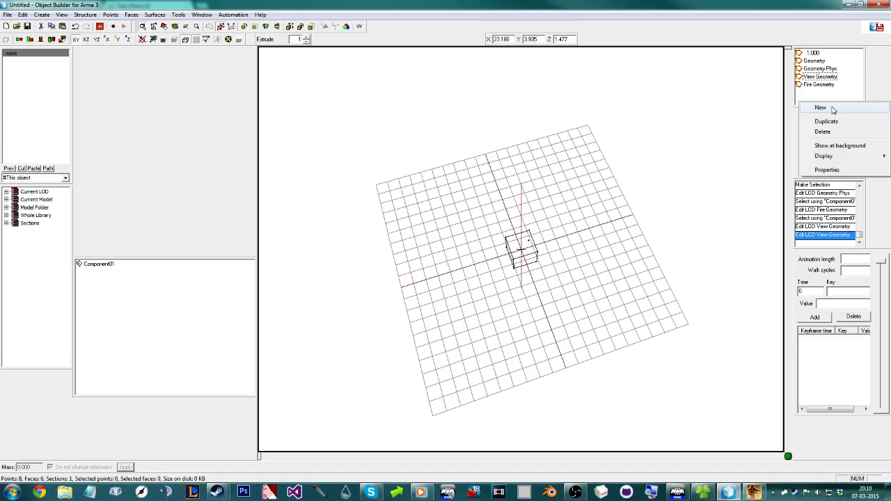
Step: Add a new LOD to the model and change its type to LandContact
click(833, 109)
right_click(801, 57)
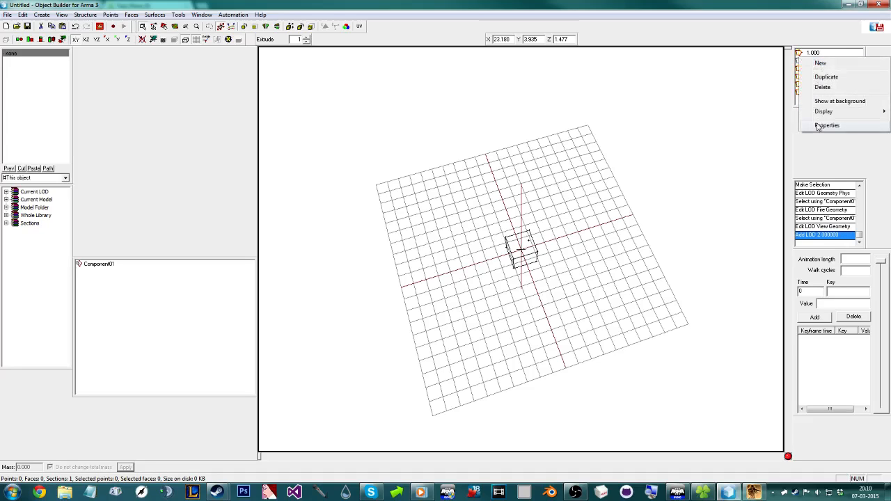
click(830, 34)
double_click(807, 61)
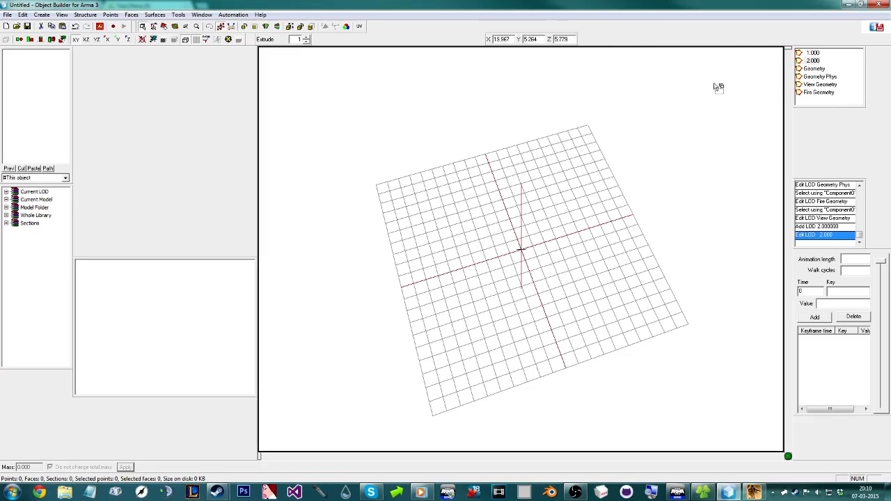
right_click(807, 61)
click(821, 66)
drag(851, 64, 855, 92)
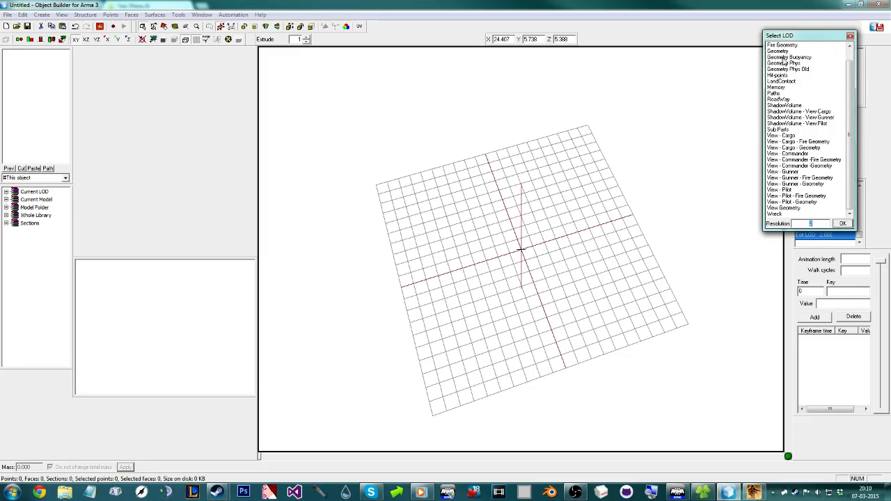
scroll(784, 86, up, 1)
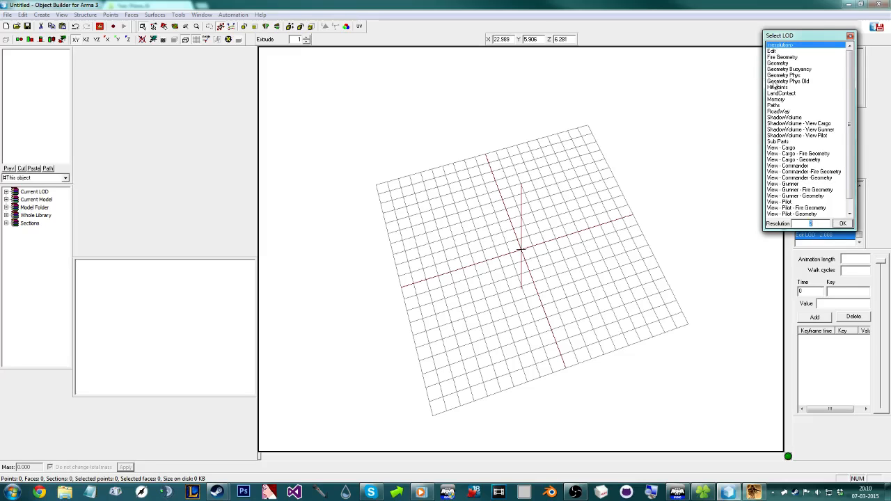
double_click(781, 93)
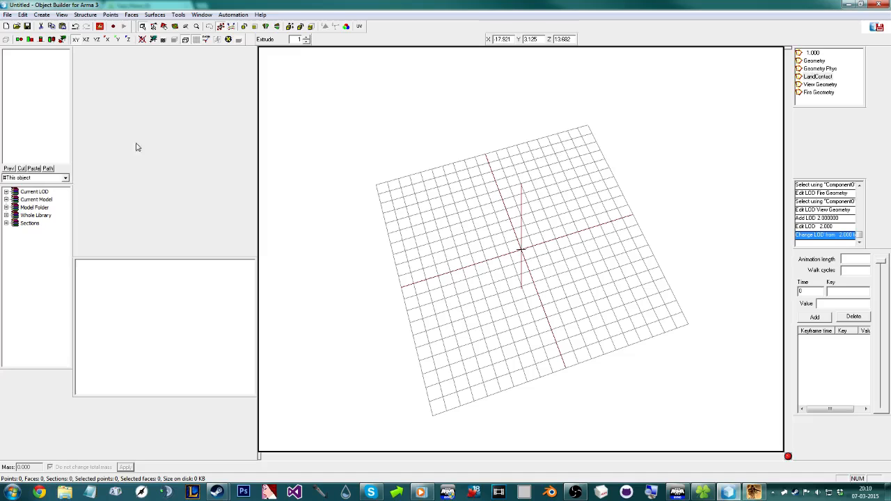
Step: Import the jetland OBJ file into the LandContact LOD with the default import properties and check its points
click(23, 14)
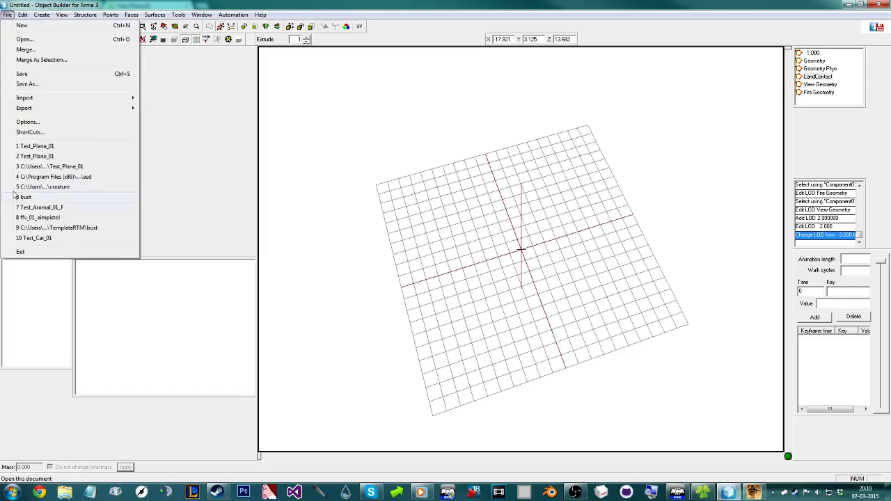
mouse_move(27, 97)
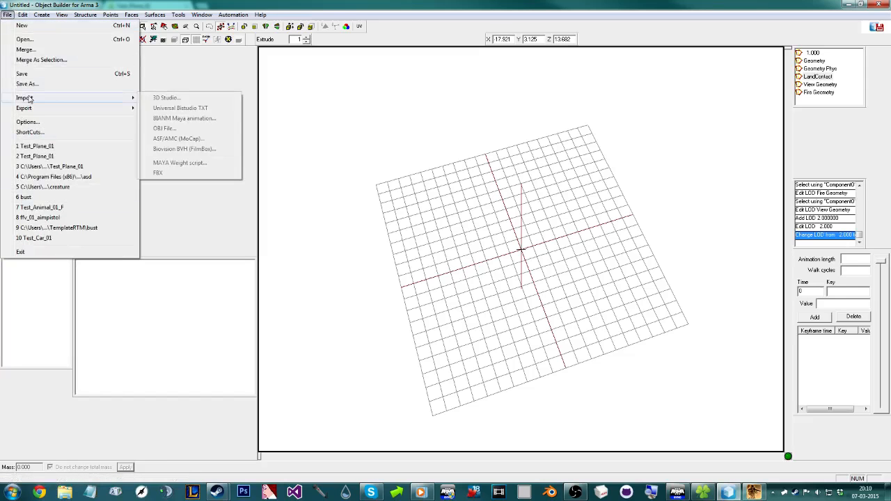
click(184, 124)
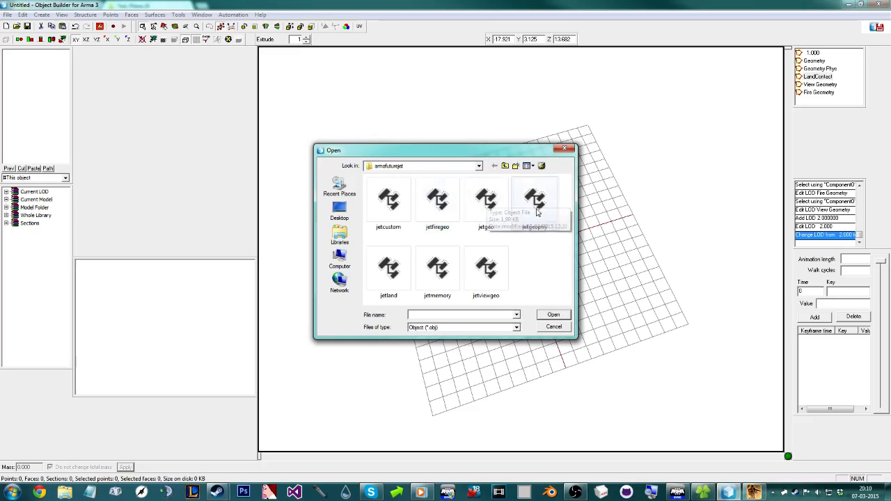
double_click(389, 270)
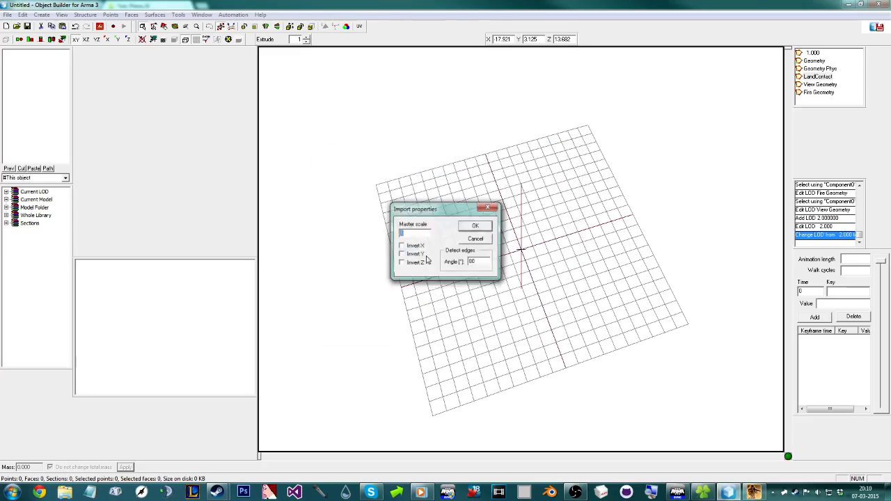
click(475, 227)
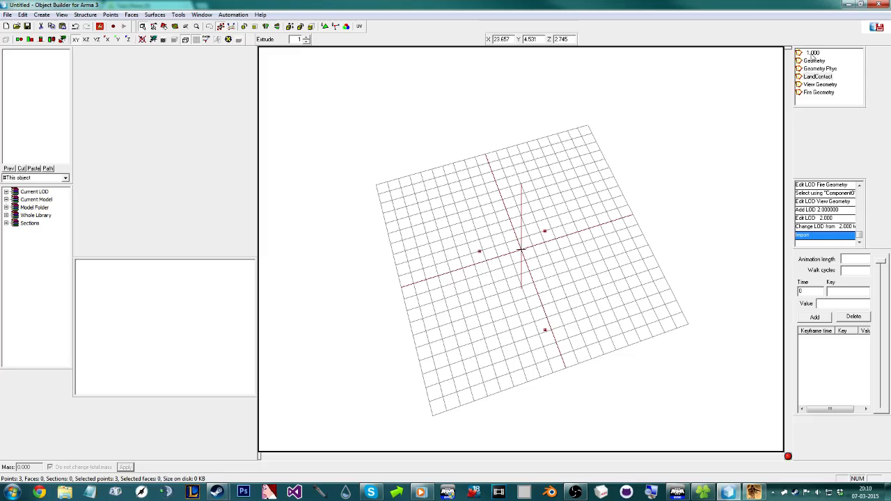
click(812, 53)
click(812, 76)
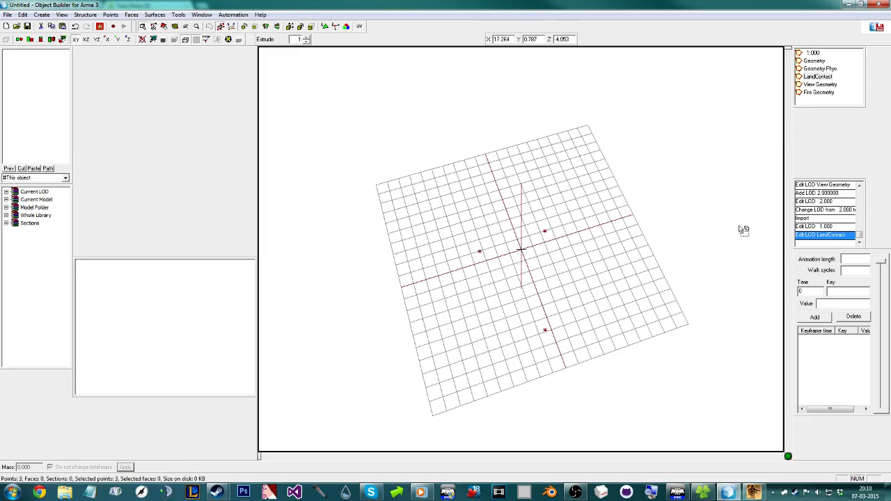
middle_drag(669, 281, 670, 280)
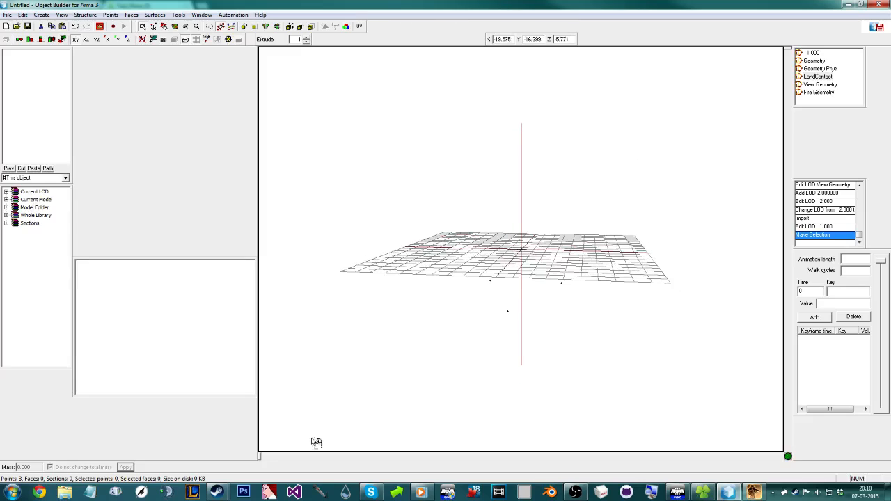
Step: Open the sample model asd from the Test_Plane_01 folder and show its LandContact LOD
right_click(64, 492)
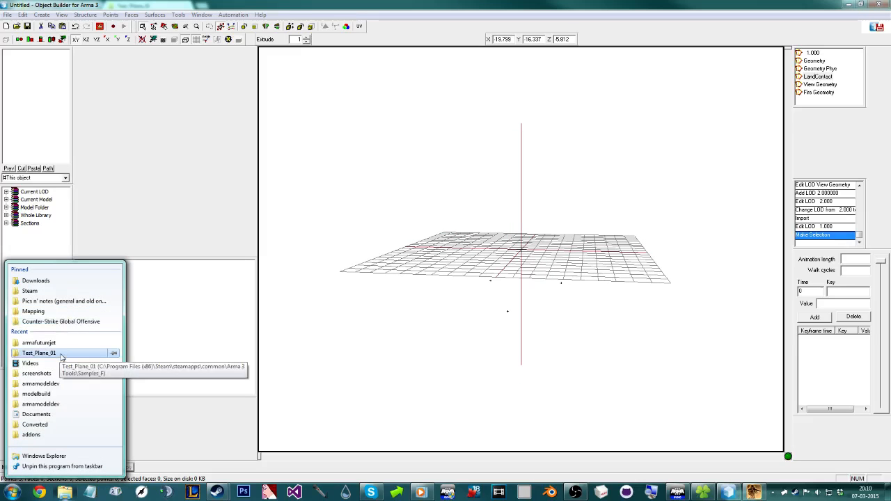
click(61, 356)
click(850, 95)
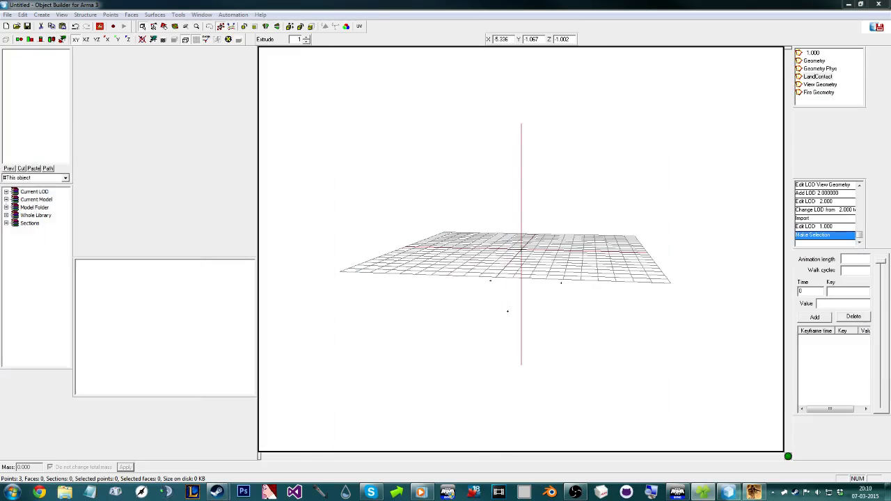
key(alt+Tab)
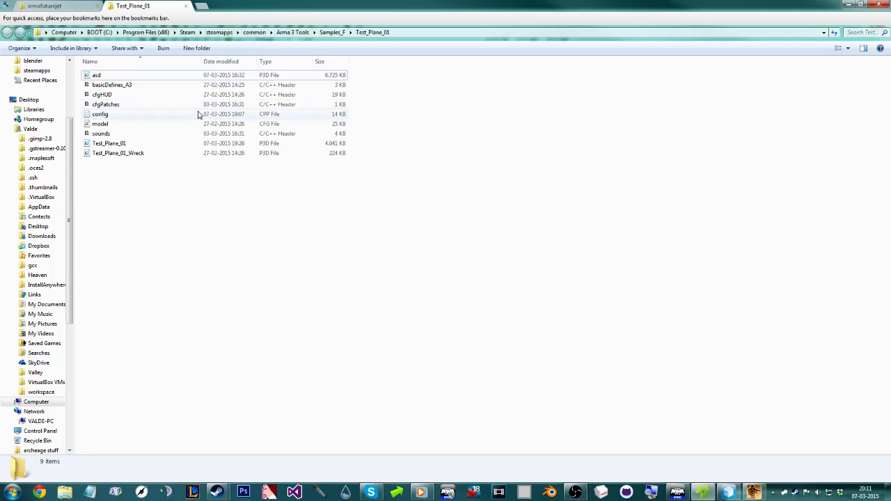
double_click(98, 75)
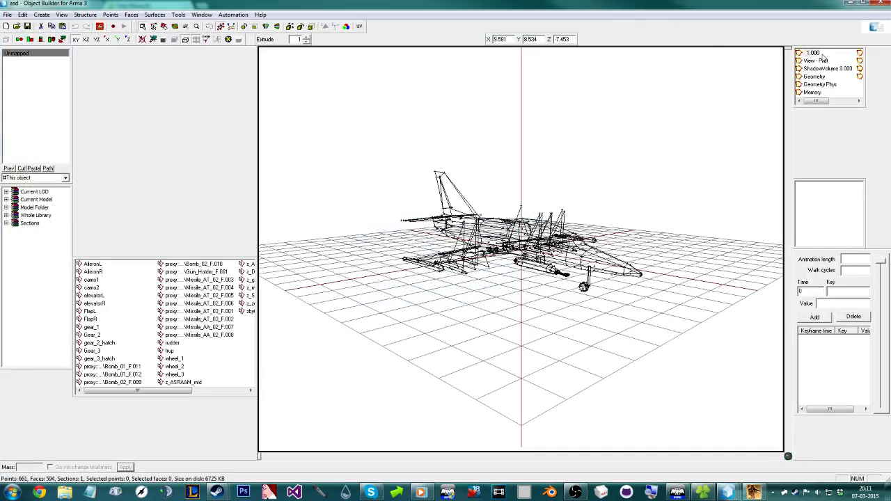
drag(822, 101, 868, 106)
click(814, 53)
Step: Arrange the sample model's window and the untitled model's window side by side
drag(650, 4, 639, 20)
key(super+Right)
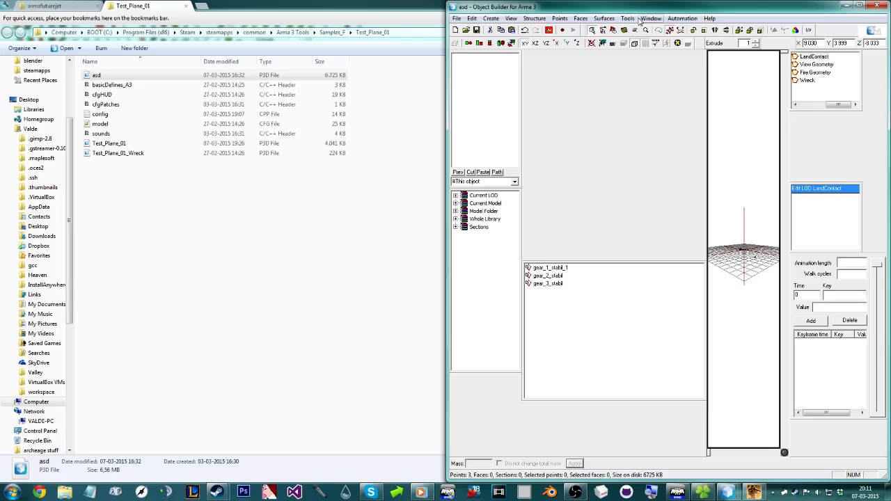
click(406, 4)
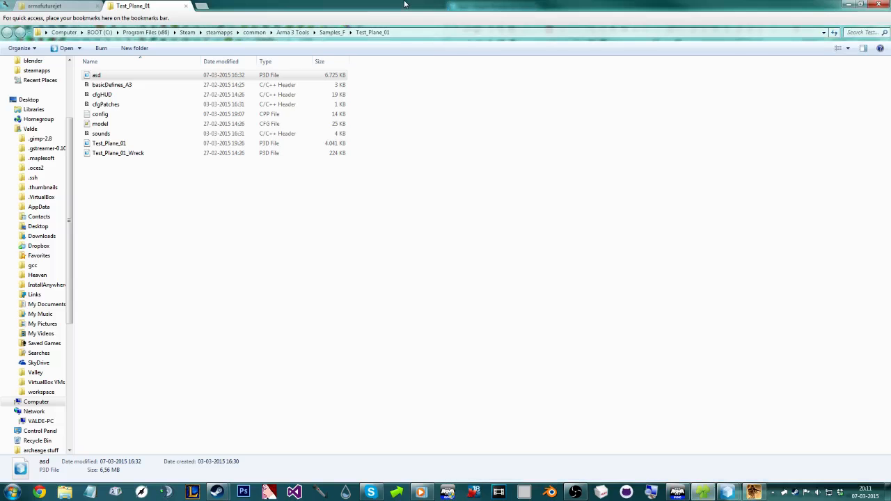
click(844, 6)
click(412, 14)
key(super+Left)
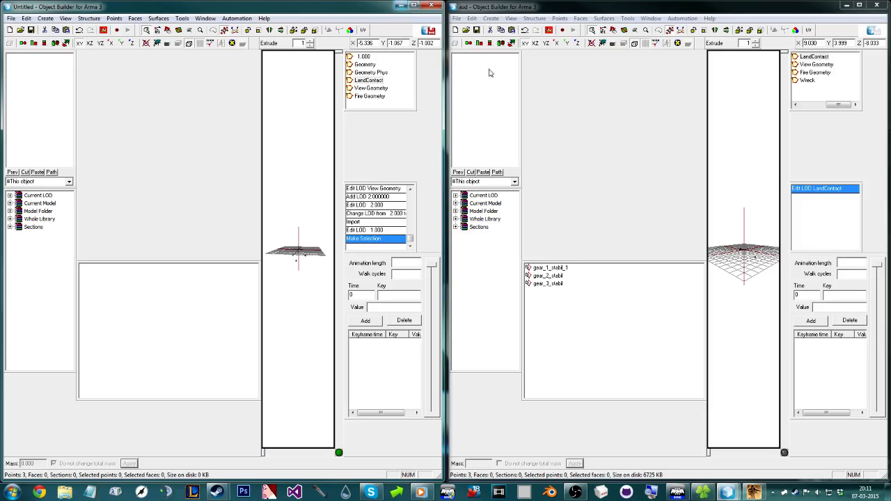
Step: Float the sample model's Named Selections list away from its viewport and turn the view toward the contact points
drag(282, 283, 317, 233)
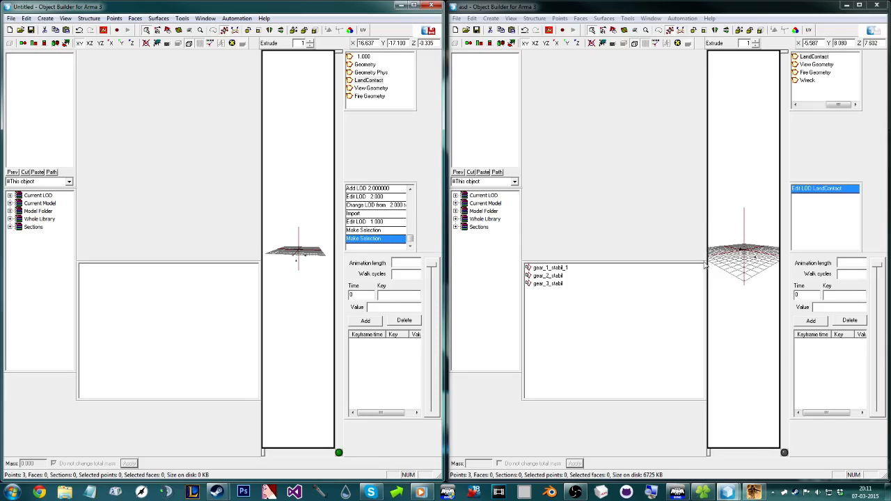
drag(705, 273, 650, 325)
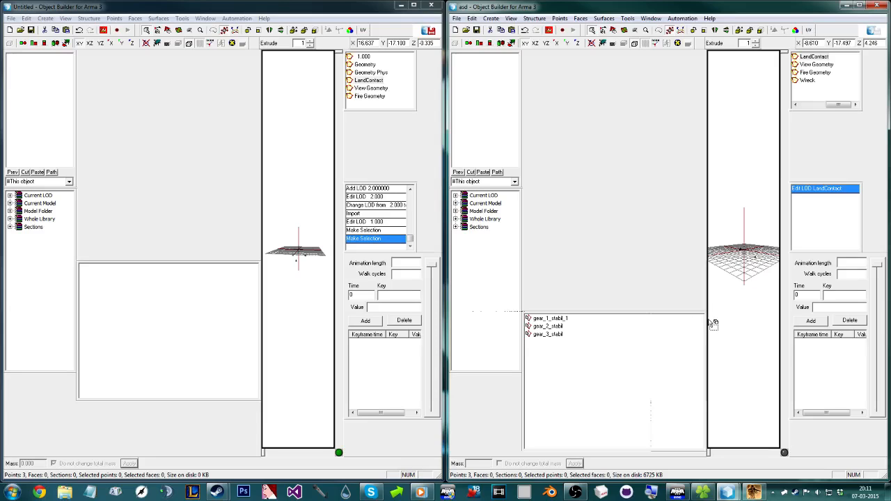
drag(694, 320, 210, 116)
drag(332, 105, 302, 164)
middle_drag(662, 220, 657, 316)
click(661, 318)
Step: Examine which contact points belong to gear_1_stabil_1, gear_2_stabil and gear_3_stabil in the sample model
click(187, 177)
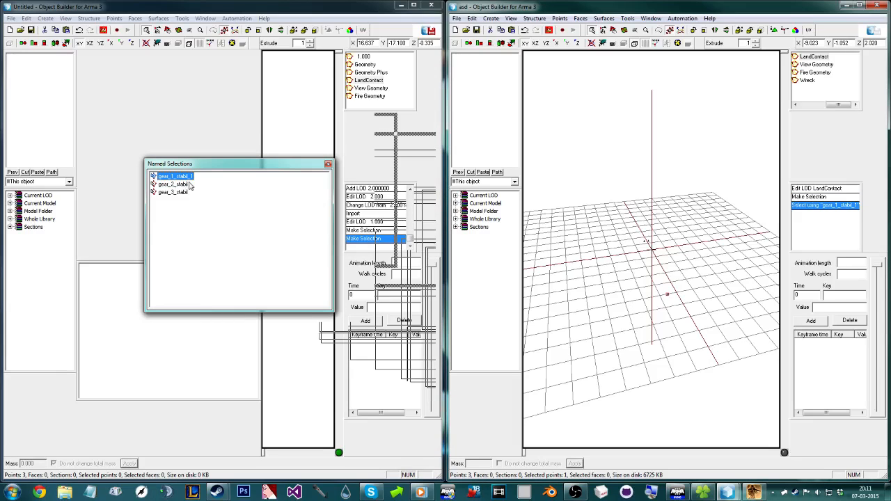
click(184, 185)
click(180, 193)
click(180, 185)
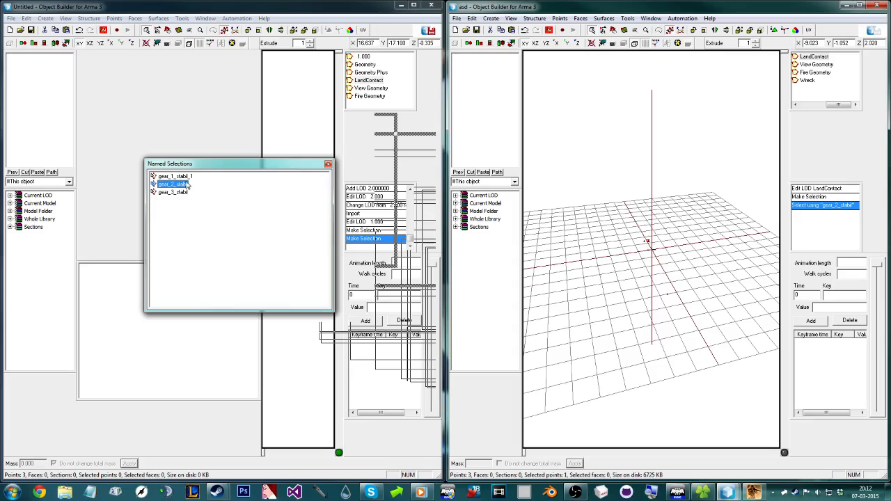
click(182, 177)
key(Down)
click(176, 177)
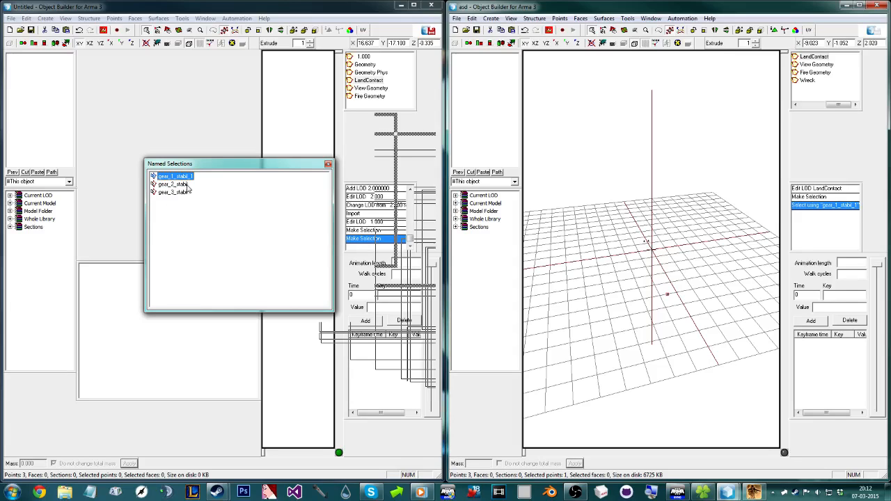
Step: Dock the sample's Named Selections list again, move its window out of the way and maximize the untitled model's window
drag(205, 166, 763, 184)
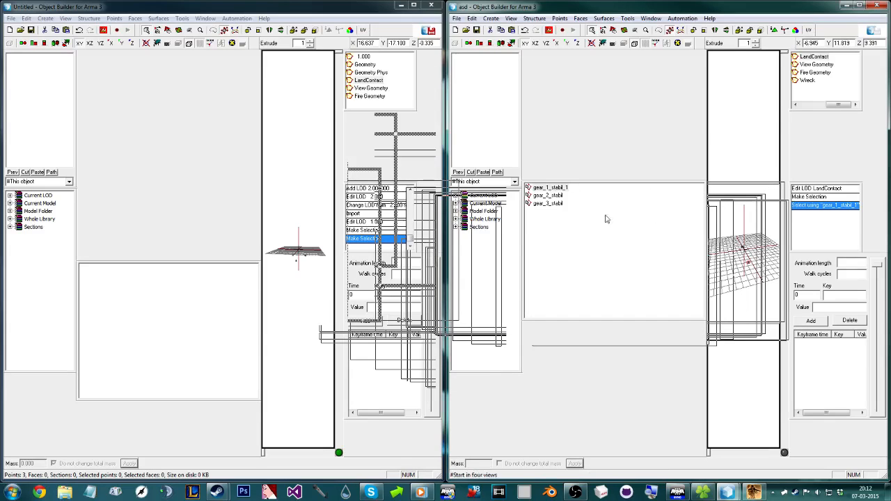
drag(312, 6, 378, 40)
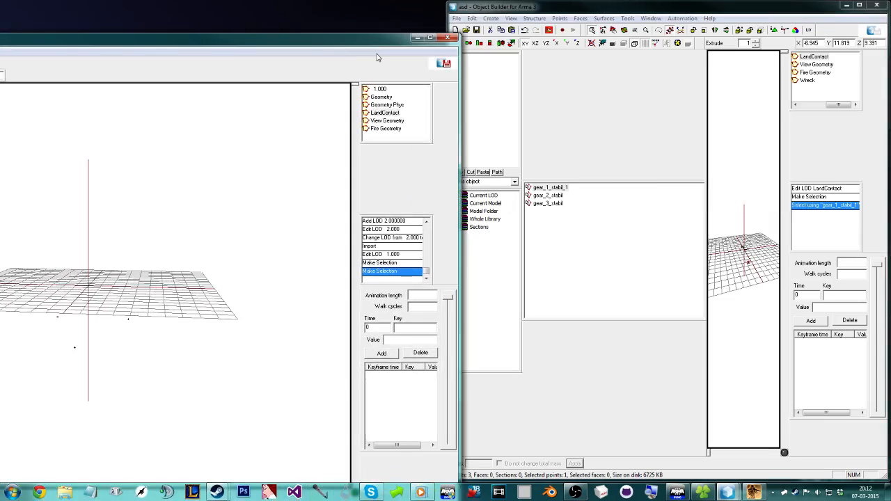
key(super+Left)
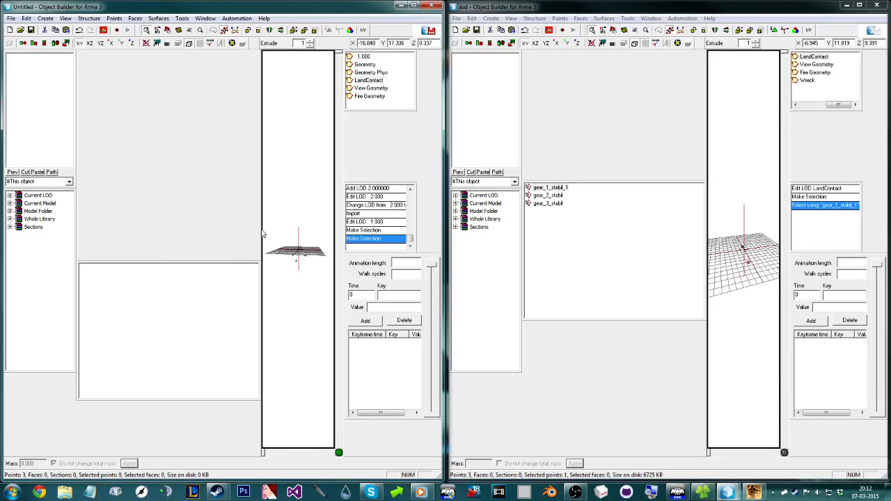
drag(784, 6, 890, 62)
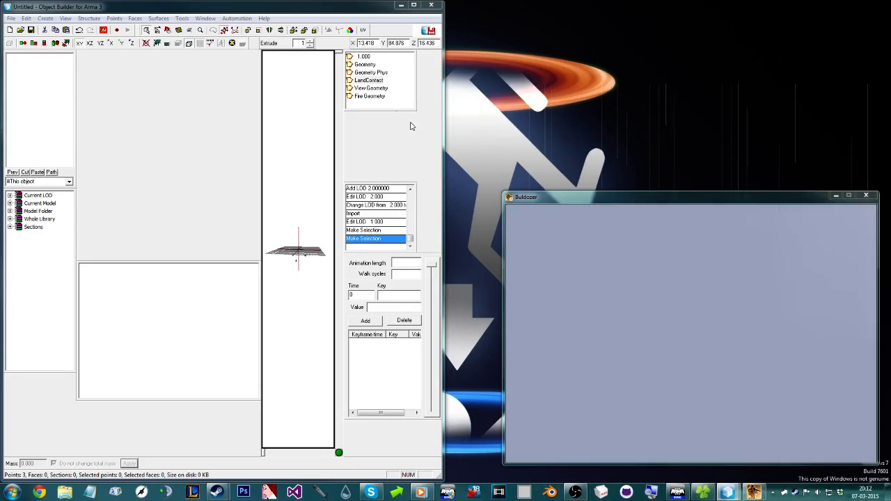
double_click(339, 10)
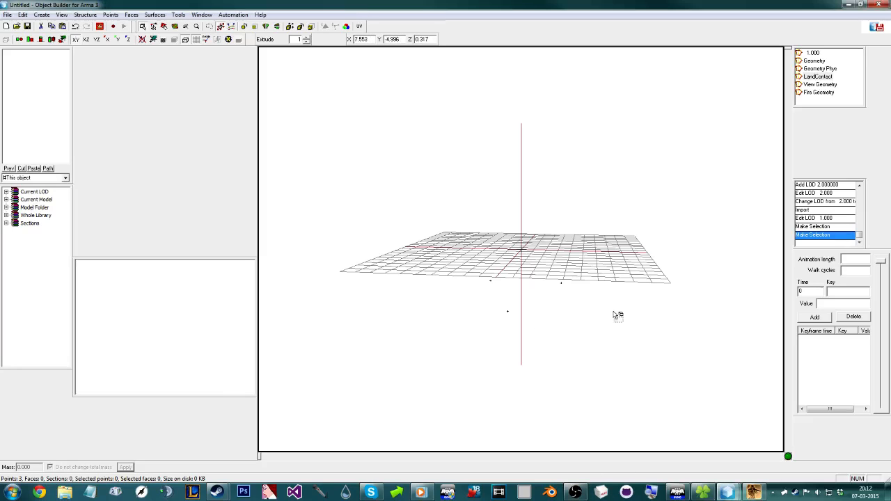
Step: Create a named selection called gear_1_stabil_1 from the single front contact point
mouse_move(493, 340)
middle_down()
mouse_move(499, 330)
mouse_move(500, 355)
middle_up()
drag(485, 364, 516, 323)
right_click(99, 326)
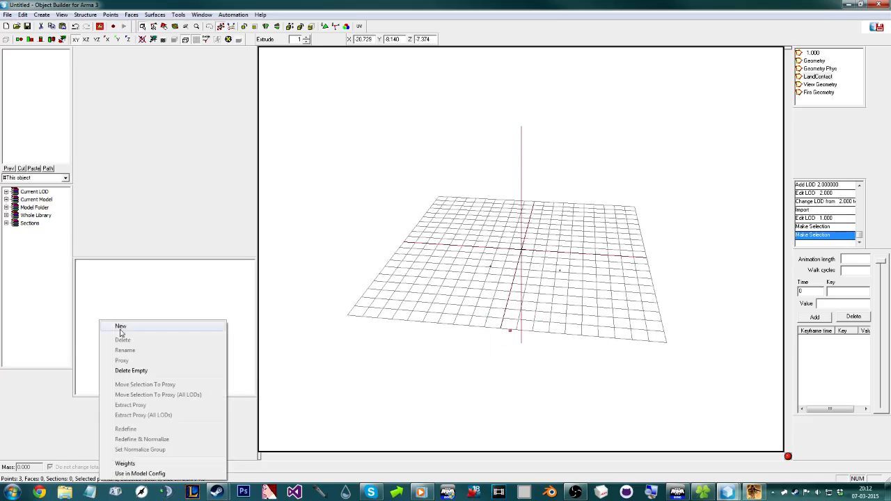
click(119, 328)
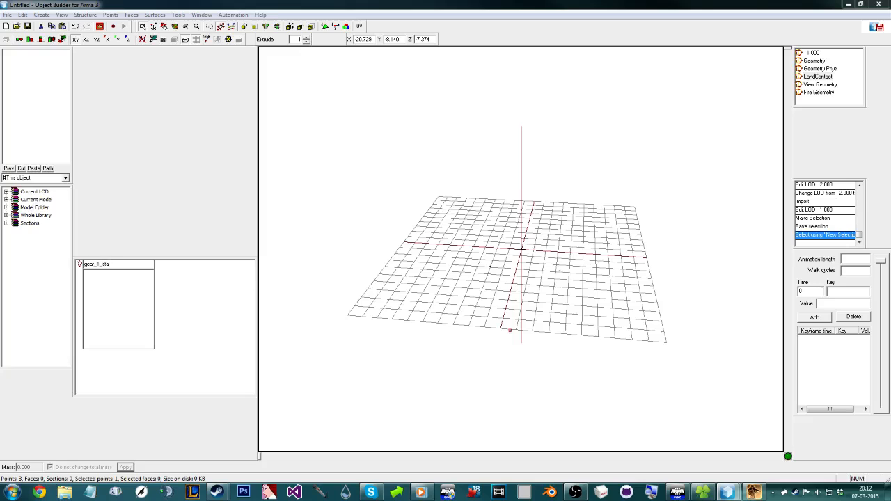
text(gear_1_stabil_1)
key(Return)
Step: Redefine the gear_1_stabil_1 selection with the front contact point selected
right_click(132, 315)
click(479, 318)
drag(497, 358, 523, 319)
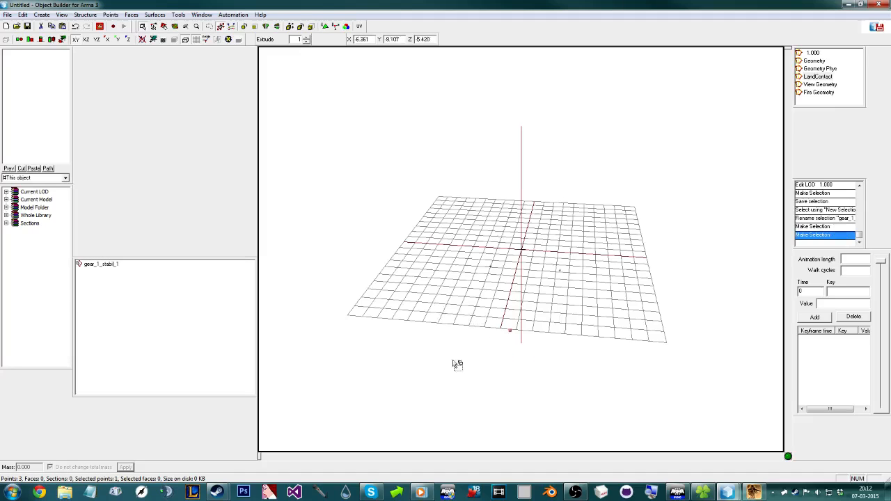
drag(463, 367, 503, 340)
mouse_move(450, 377)
mouse_down()
mouse_move(584, 324)
mouse_move(535, 304)
mouse_up()
right_click(89, 265)
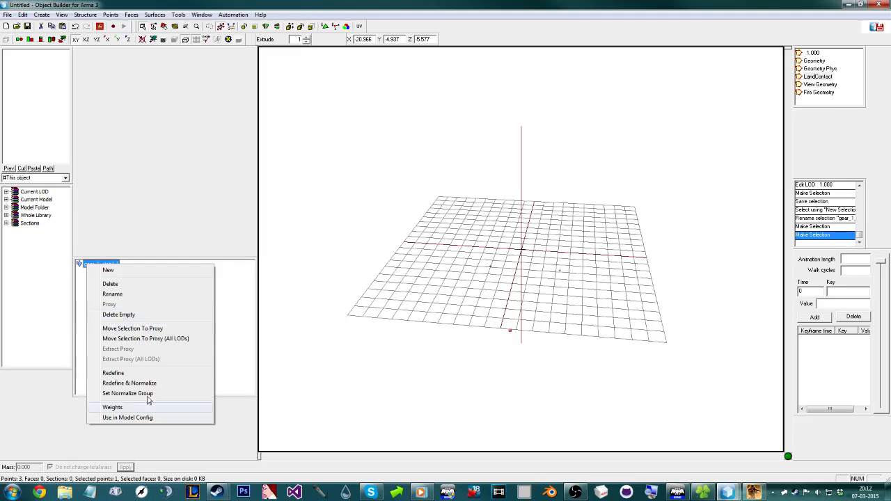
click(121, 372)
Step: Check which point gear_1_stabil_1 selects by repeatedly clearing the selection and recalling it
drag(481, 359, 543, 321)
click(372, 319)
click(99, 265)
click(390, 346)
click(115, 264)
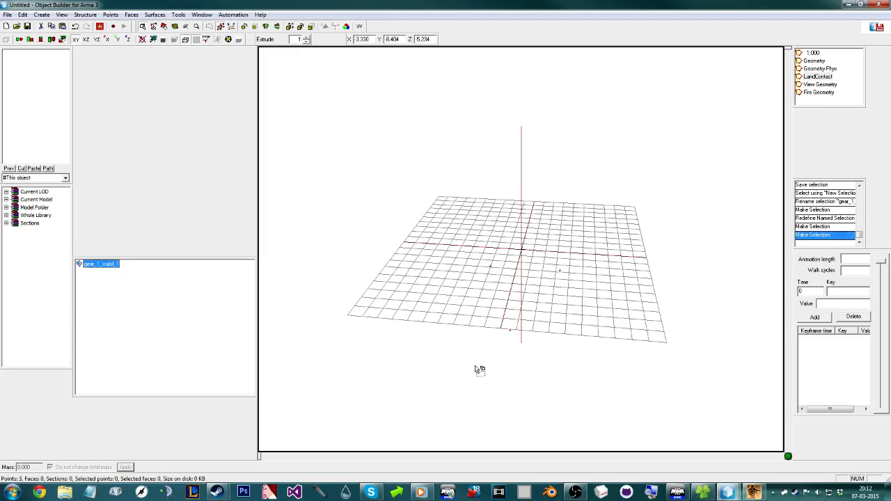
click(470, 348)
click(99, 265)
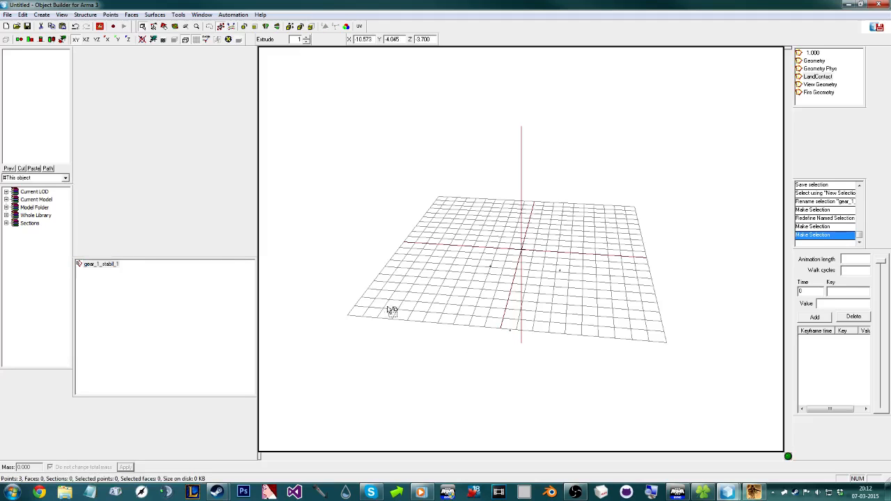
Step: Redefine gear_1_stabil_1 once more with the front contact point, then clear and recall it to check its assignment
right_click(109, 269)
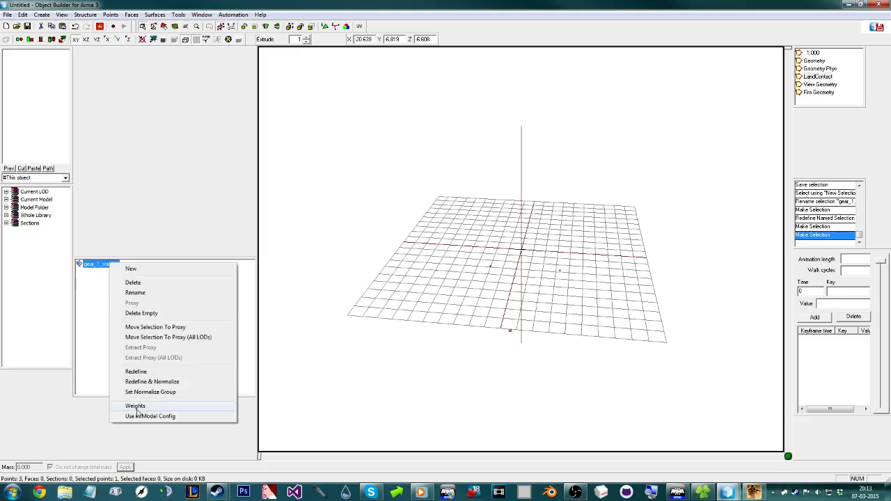
click(143, 371)
click(449, 313)
click(105, 266)
click(399, 310)
click(98, 269)
click(97, 264)
Step: Create a named selection called gear_2_stabil from one of the two rear contact points
click(523, 355)
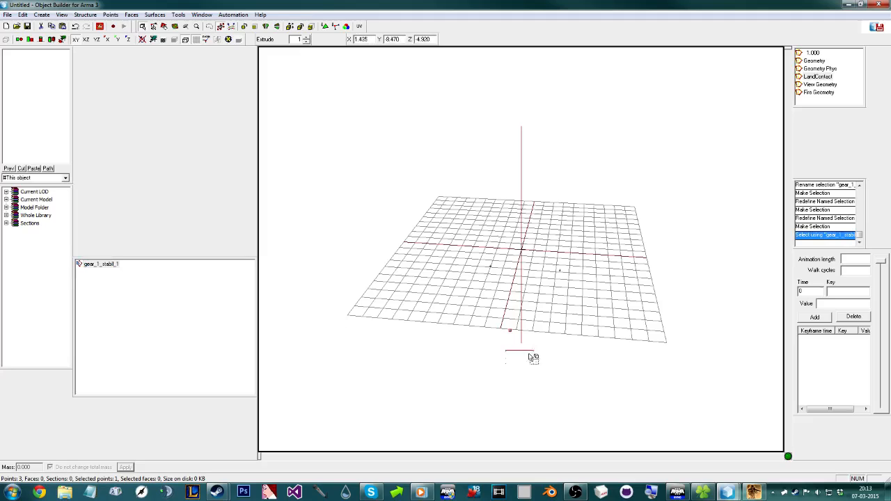
click(559, 270)
right_click(180, 283)
click(187, 290)
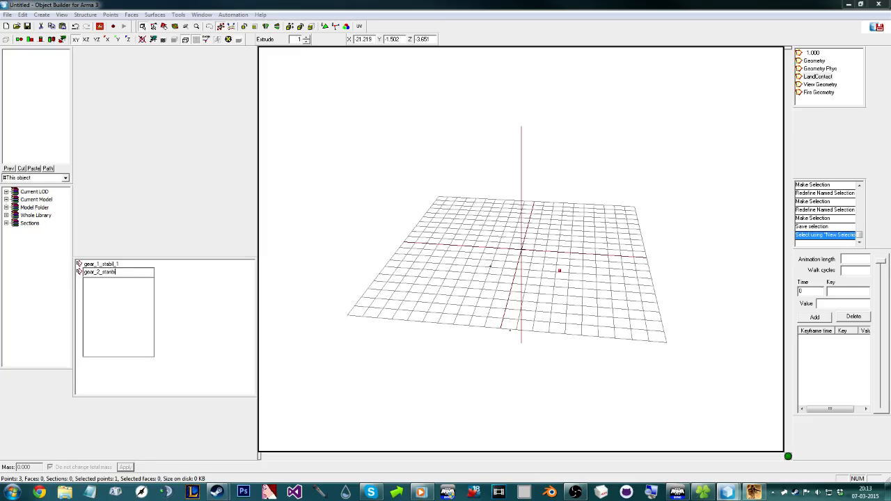
key(Return)
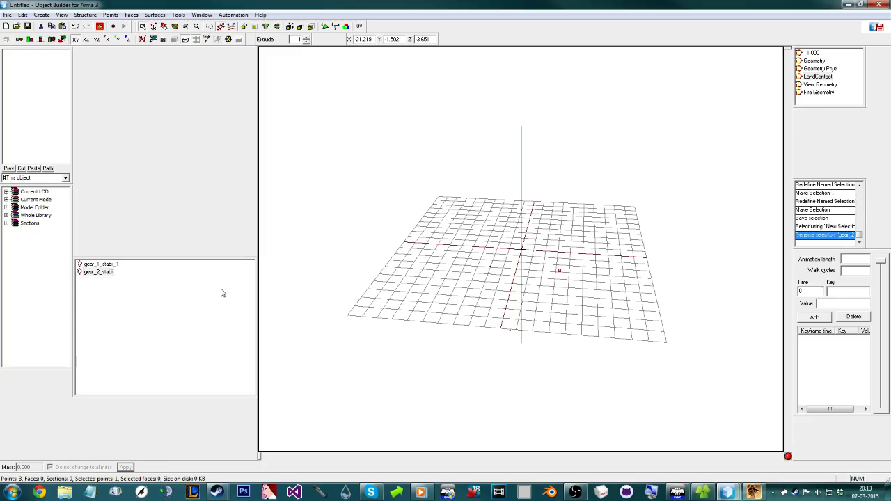
Step: Add another named selection called gear_3_stabil
right_click(220, 292)
click(243, 298)
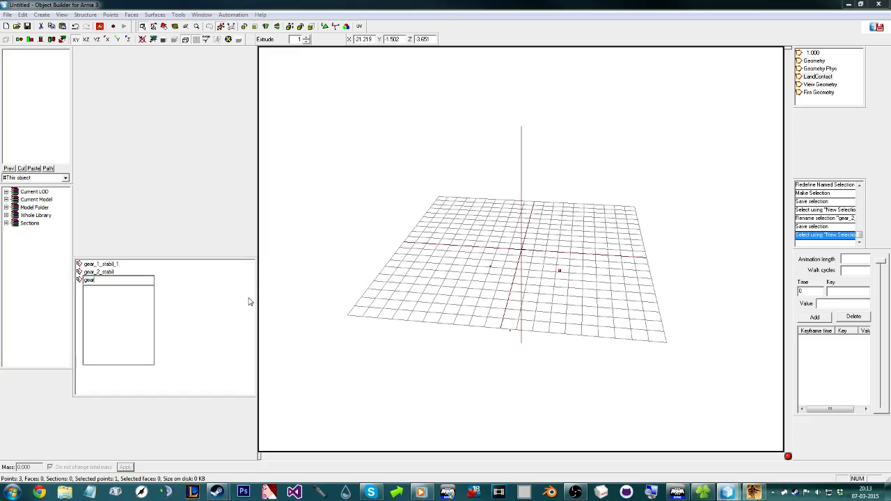
key(Return)
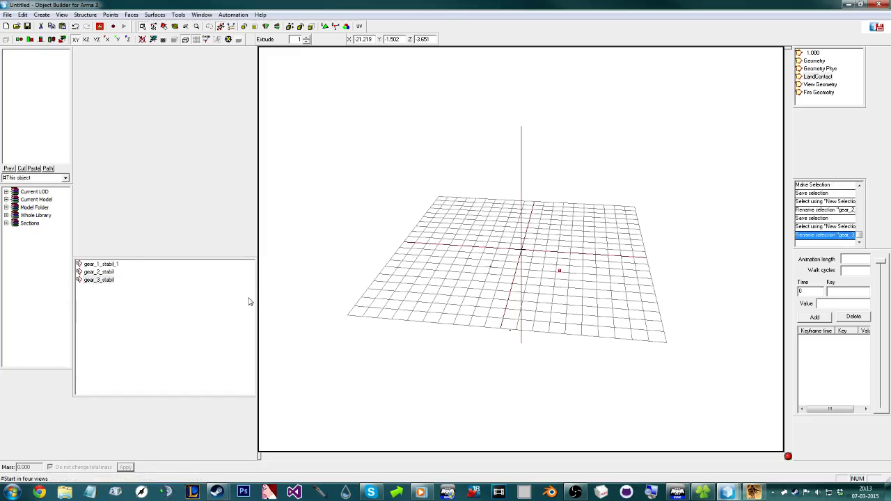
Step: Check what gear_2_stabil selects and redefine it with its rear contact point selected
click(104, 272)
click(547, 300)
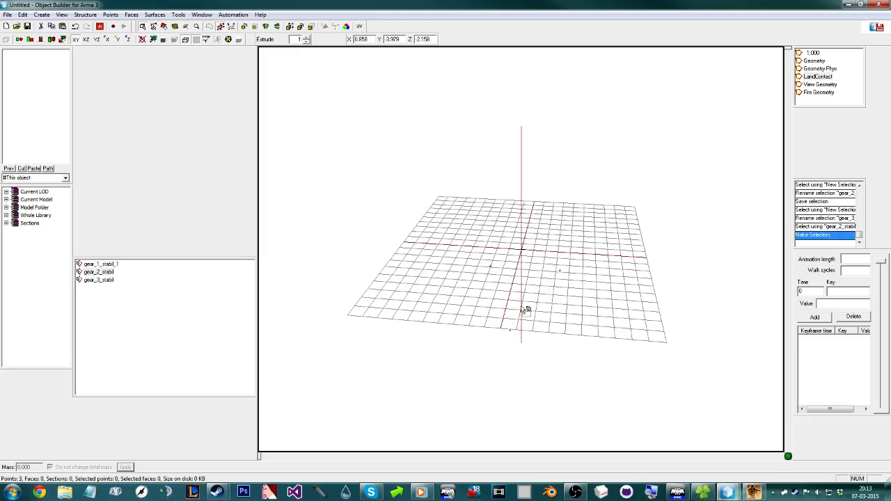
right_click(101, 272)
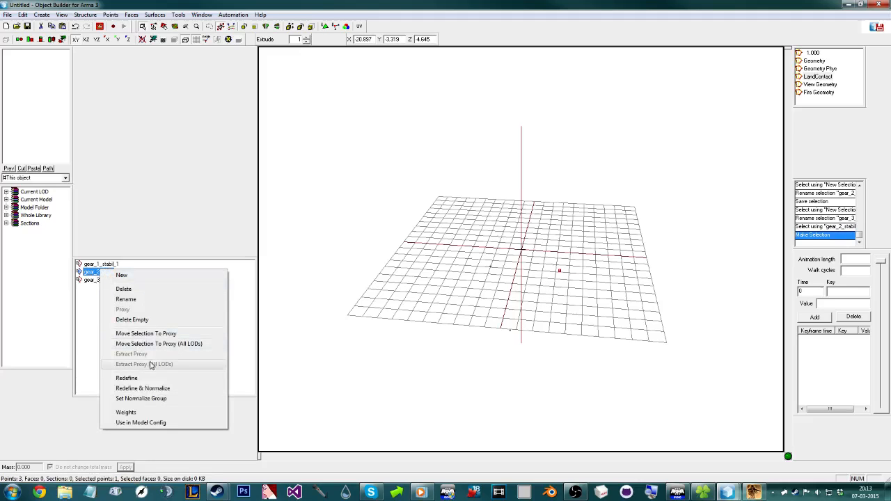
click(133, 379)
click(101, 272)
Step: Redefine gear_3_stabil with the other rear contact point selected
click(101, 280)
click(248, 308)
right_click(99, 281)
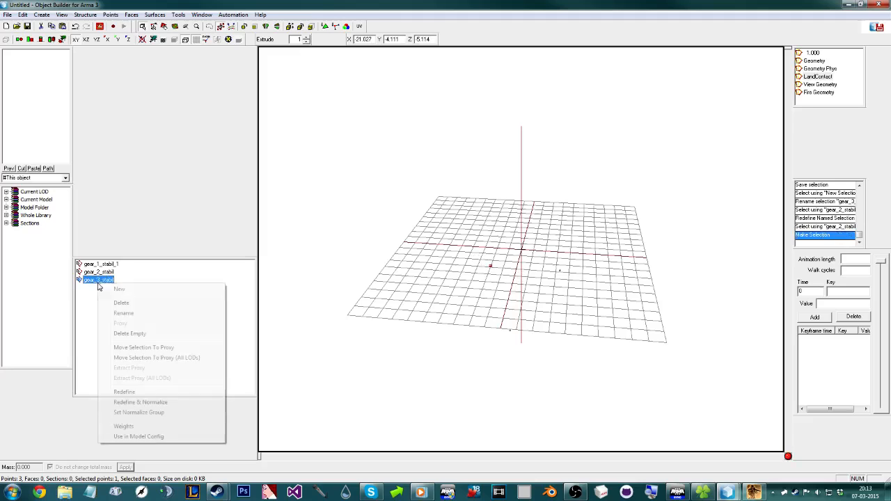
click(123, 392)
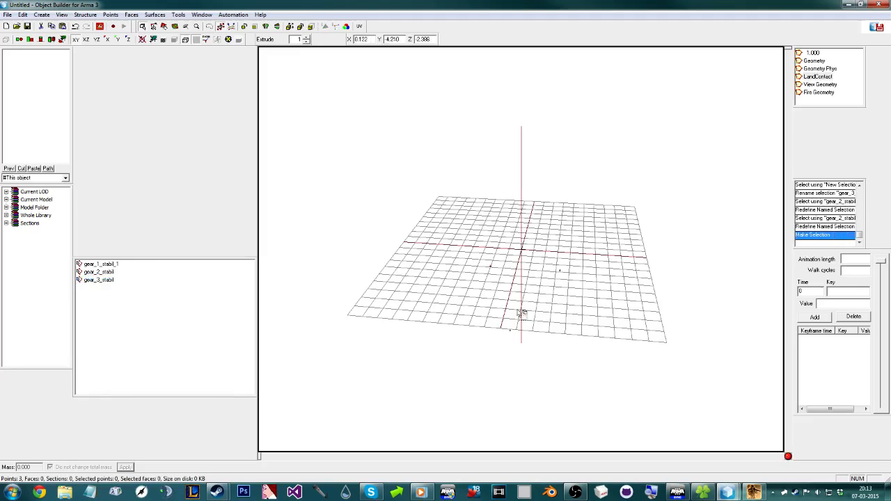
Step: Recall gear_1_stabil_1 and gear_2_stabil to check their points, then clear the selection
click(100, 265)
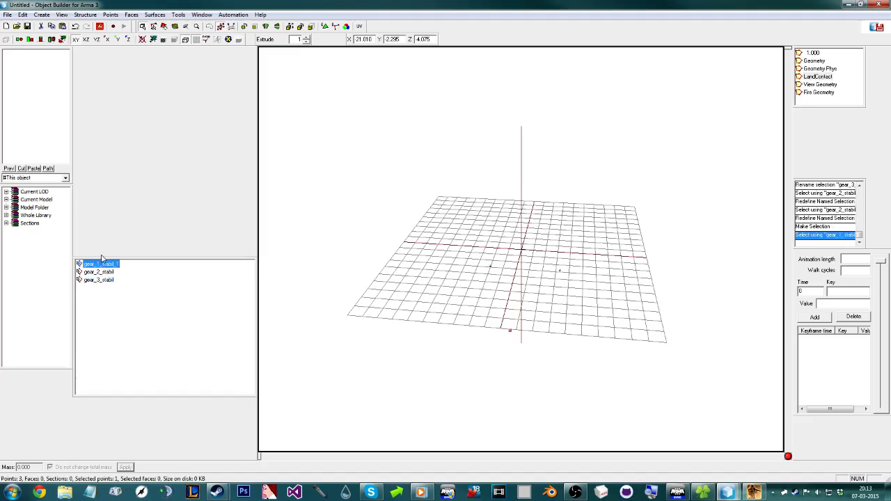
click(96, 271)
click(355, 339)
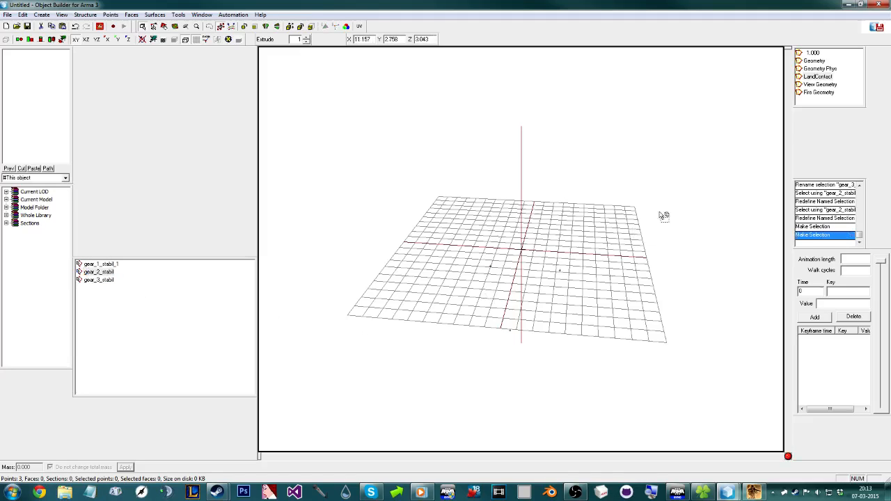
Step: Save the model as Test_Plane_01 in the project's folder inside My Documents
click(7, 14)
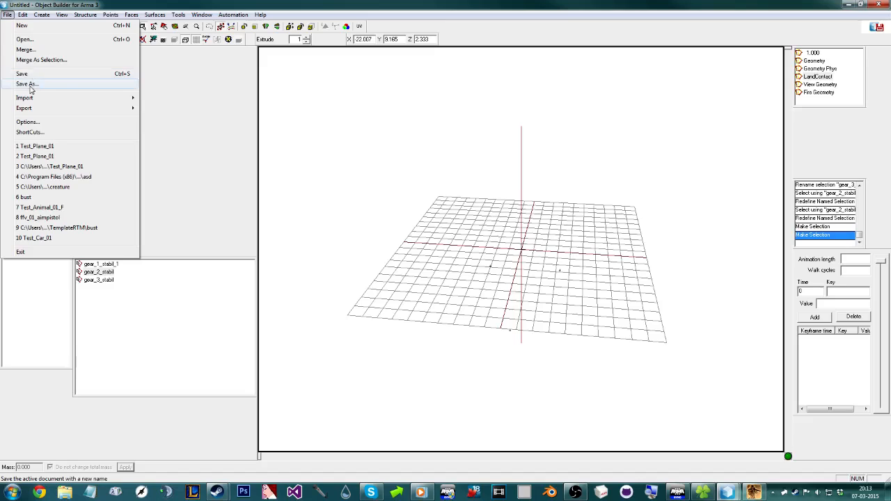
click(28, 84)
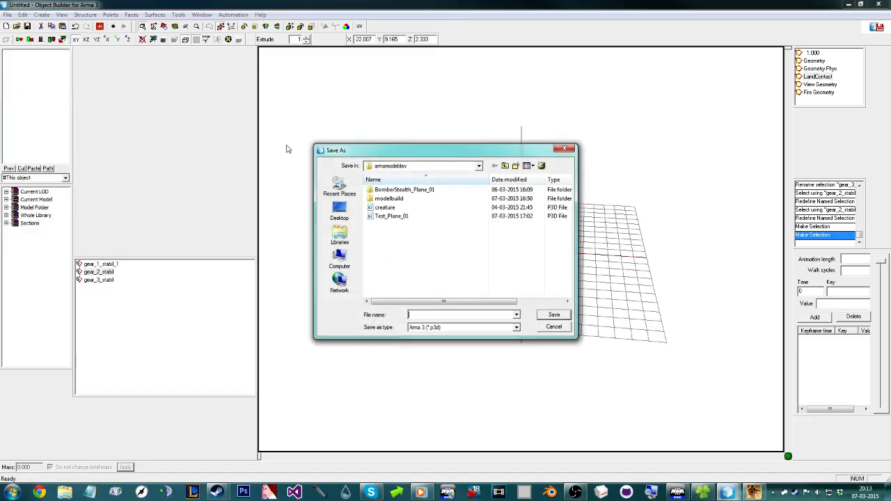
click(479, 166)
scroll(445, 223, up, 2)
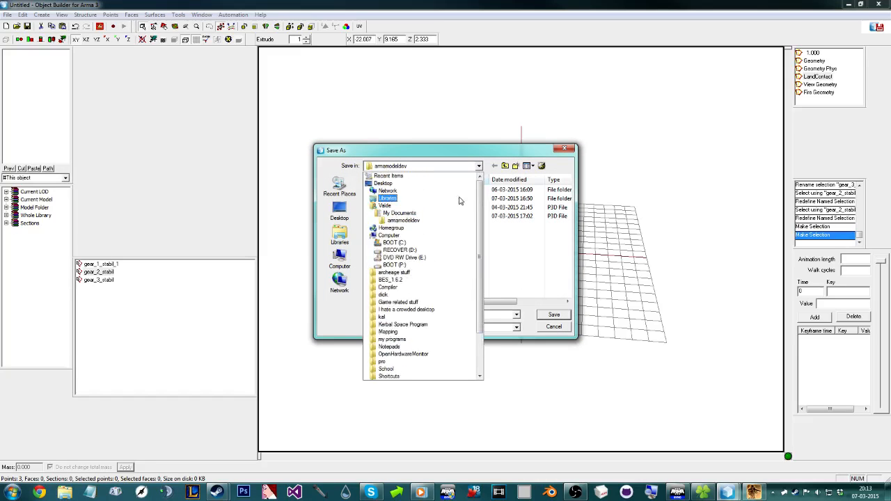
click(446, 223)
click(479, 165)
scroll(462, 188, down, 2)
scroll(463, 188, up, 1)
click(463, 189)
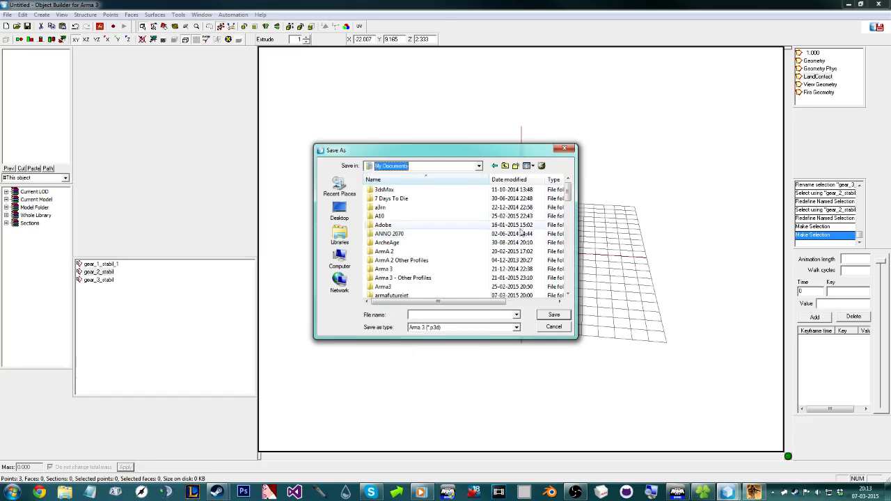
scroll(569, 198, down, 3)
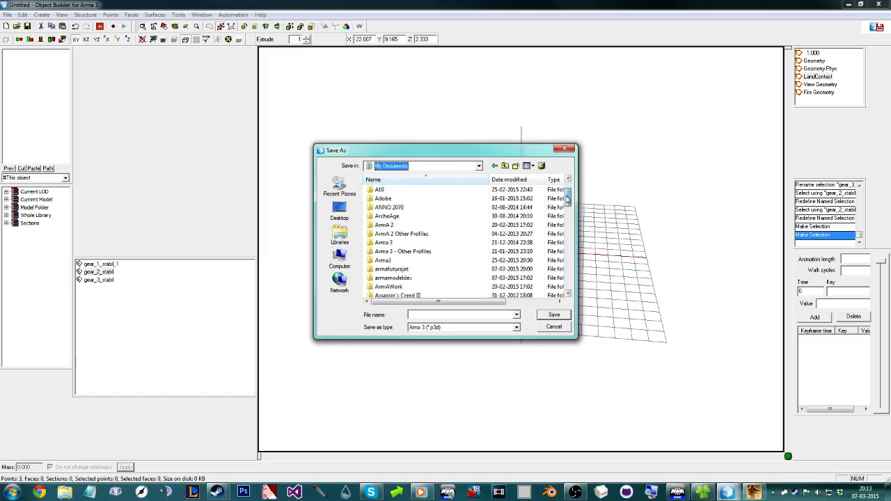
double_click(466, 199)
double_click(390, 201)
click(485, 253)
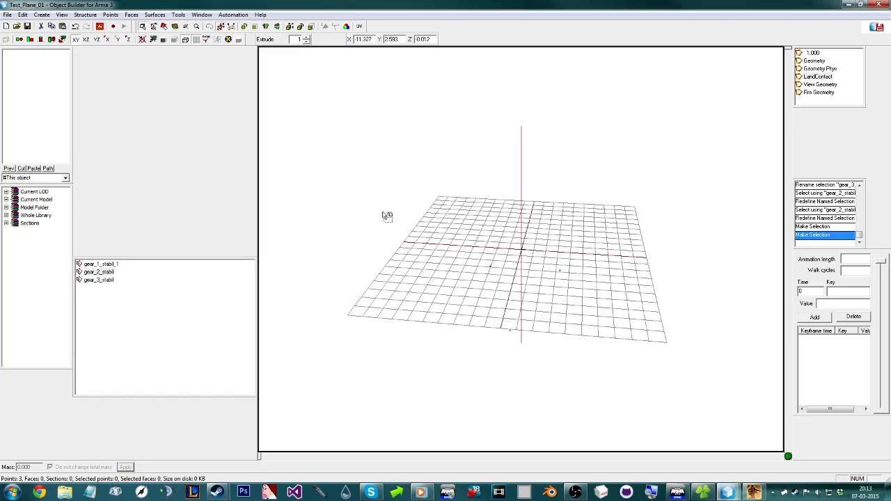
Step: Look through the LandContact, Fire Geometry and View Geometry LODs and open the jet's 1.000 LOD
right_click(819, 97)
click(821, 76)
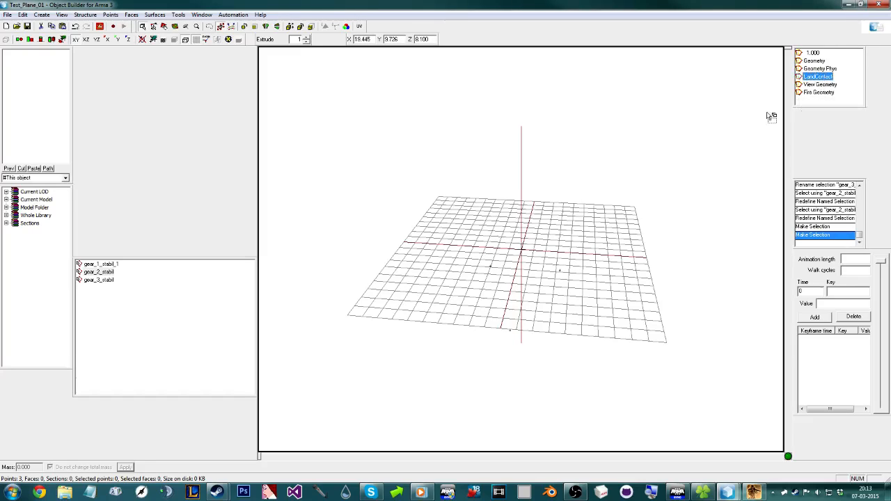
click(819, 92)
click(819, 85)
click(812, 53)
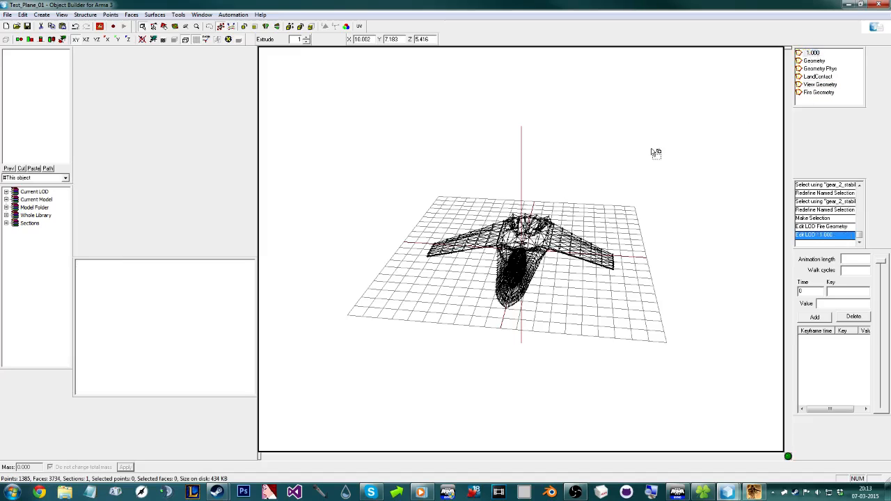
Step: Create a new named selection in the jet's 1.000 LOD and select the whole jet mesh
middle_drag(601, 167, 612, 164)
drag(342, 422, 735, 112)
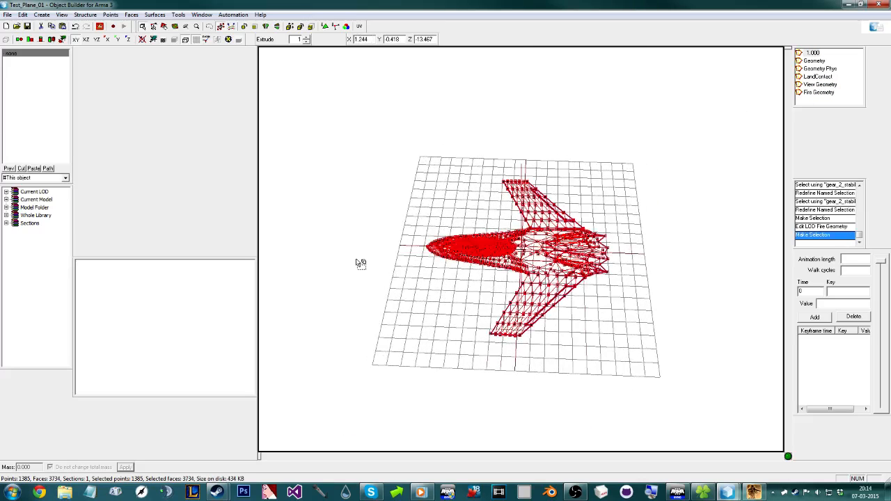
click(348, 247)
middle_drag(413, 332, 414, 335)
right_click(105, 313)
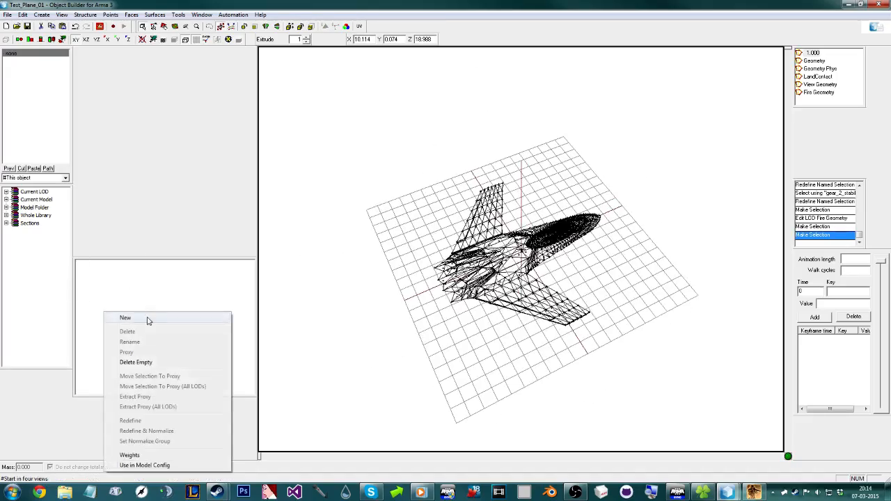
click(138, 317)
click(236, 290)
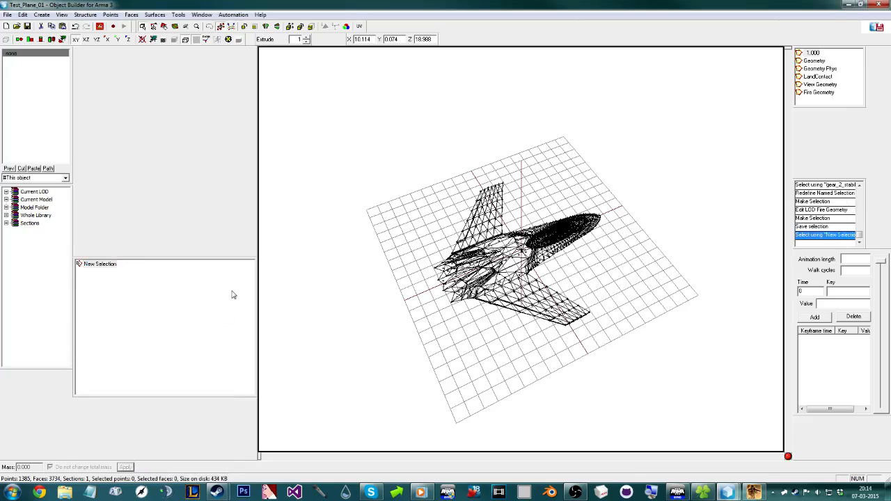
drag(391, 392, 636, 82)
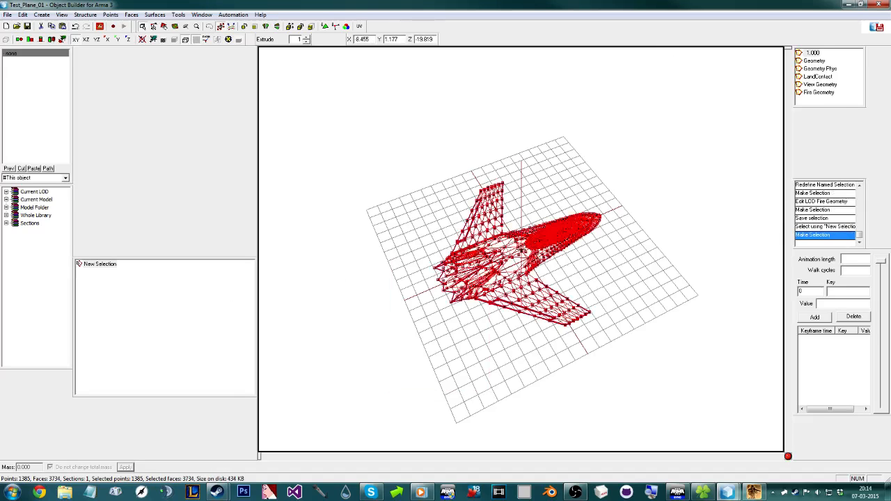
Step: Bring up the sample plane's window maximized, open its 1.000 LOD and recall its zbytek named selection
drag(890, 96, 505, 30)
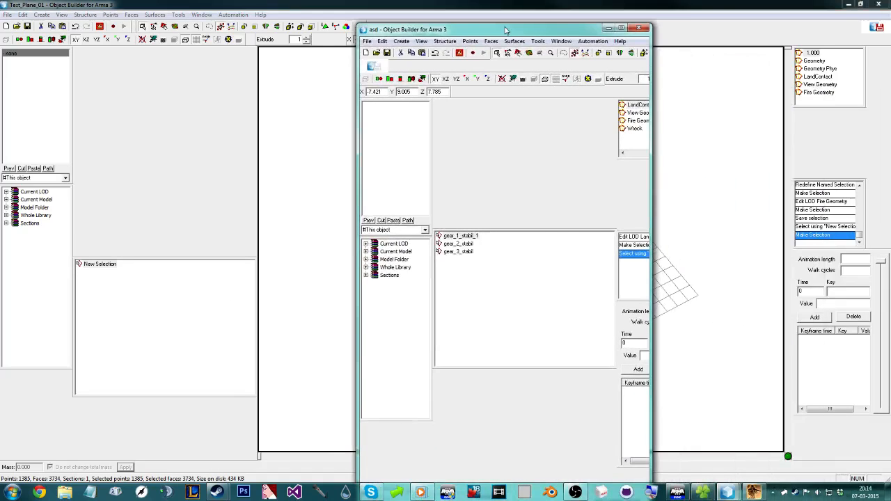
double_click(505, 30)
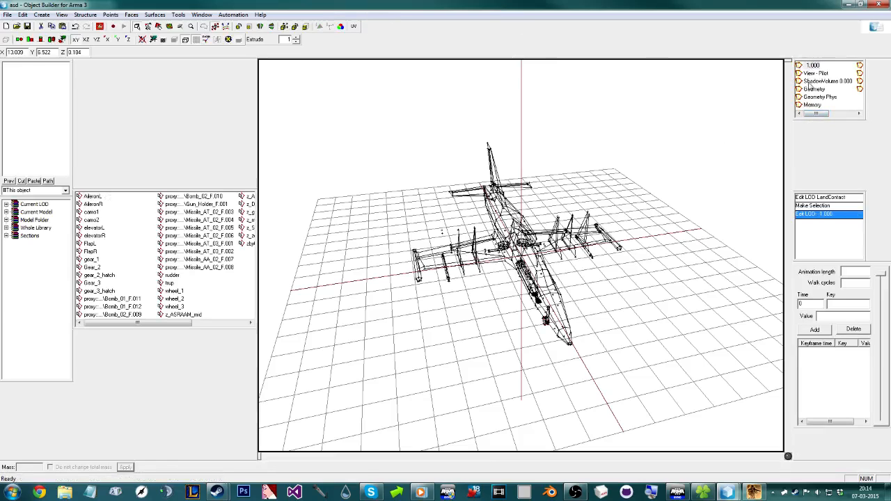
drag(137, 323, 191, 323)
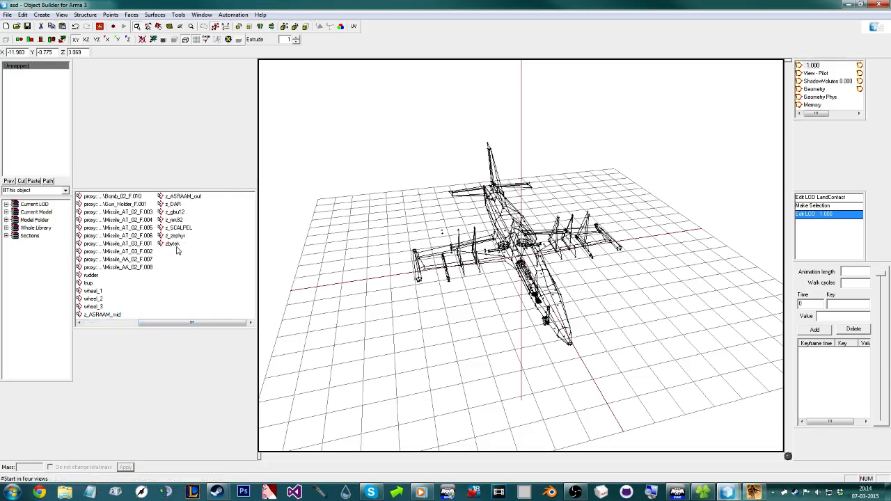
click(174, 245)
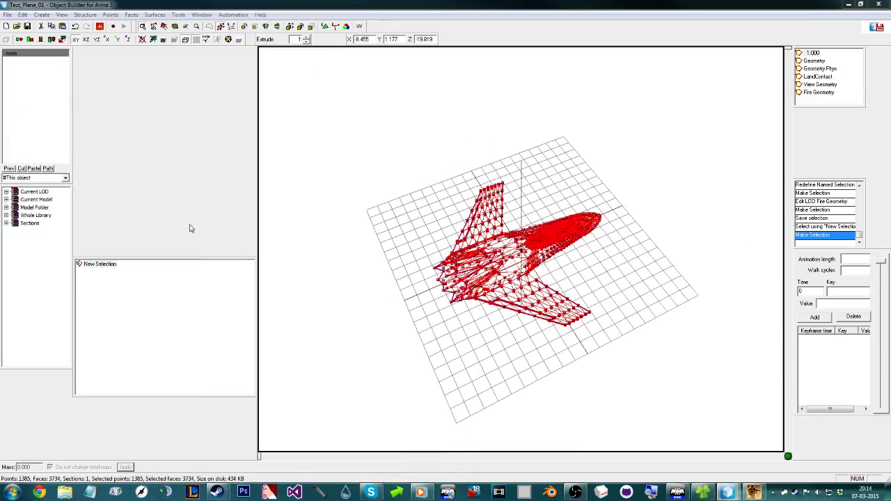
Step: Rename the jet's new named selection as zbytek and redefine it with the whole mesh selected
right_click(104, 264)
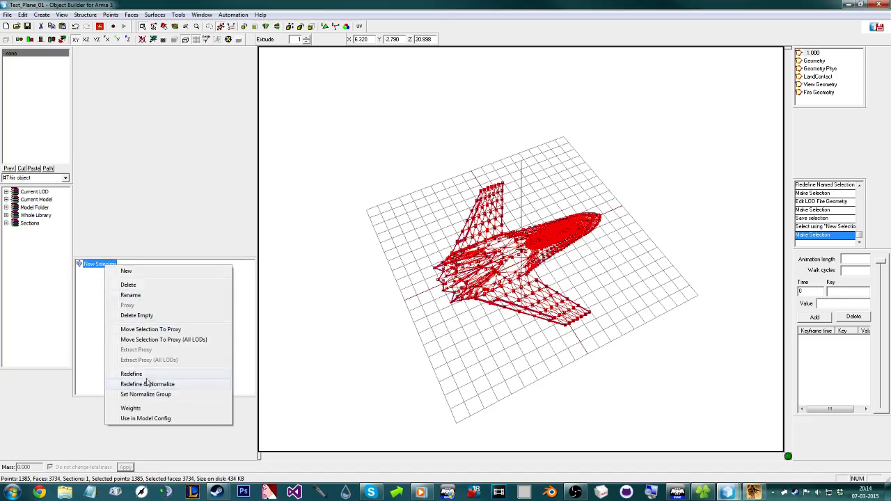
click(130, 295)
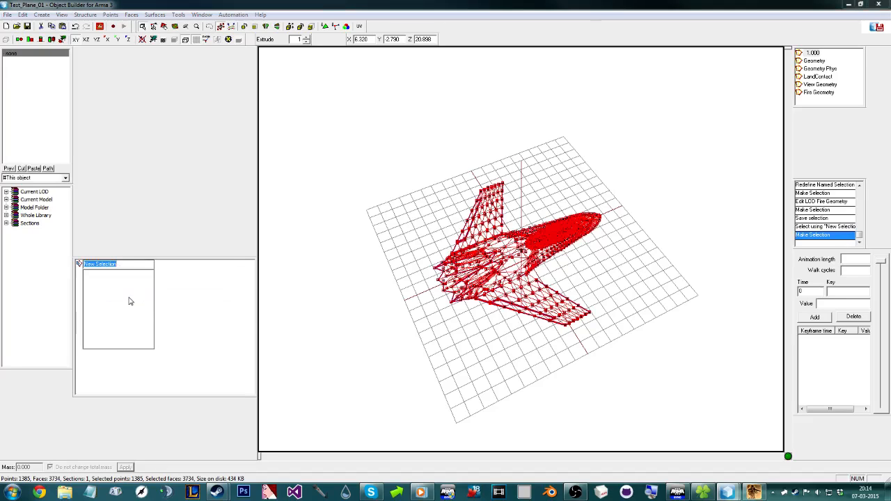
text(zbytek)
key(Return)
right_click(100, 265)
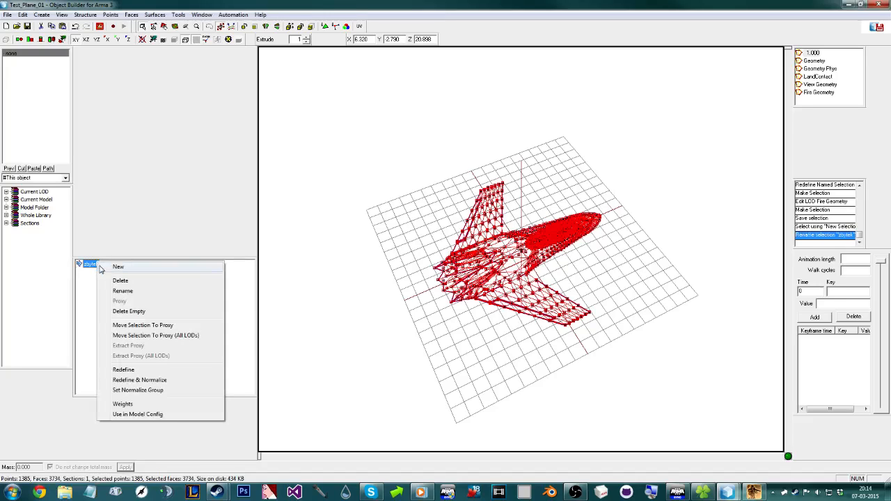
click(165, 371)
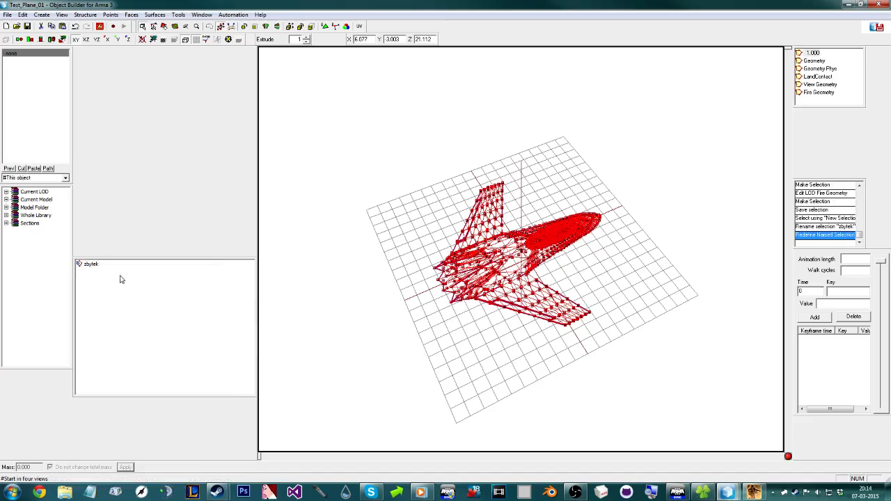
Step: Check that zbytek covers the jet mesh by repeatedly clearing the selection and recalling it
click(334, 313)
click(84, 264)
click(302, 318)
drag(377, 322, 432, 332)
key(ctrl+a)
click(302, 286)
click(85, 265)
click(93, 265)
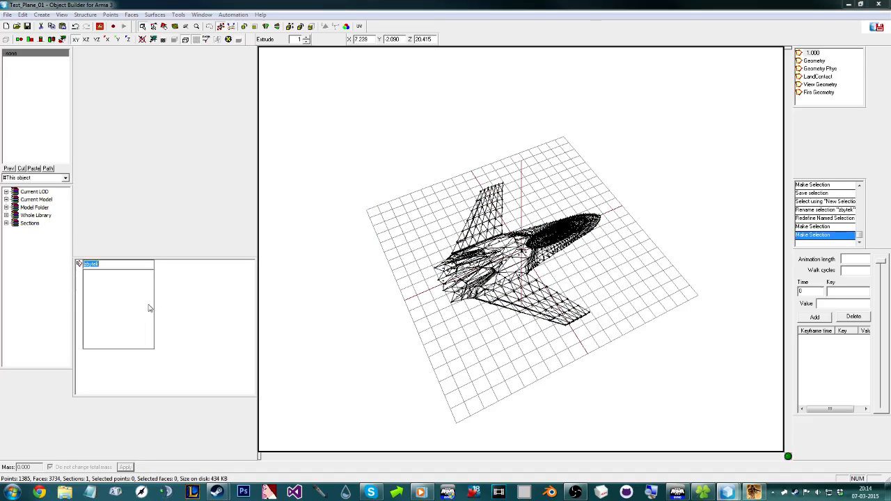
click(197, 313)
click(97, 267)
click(332, 316)
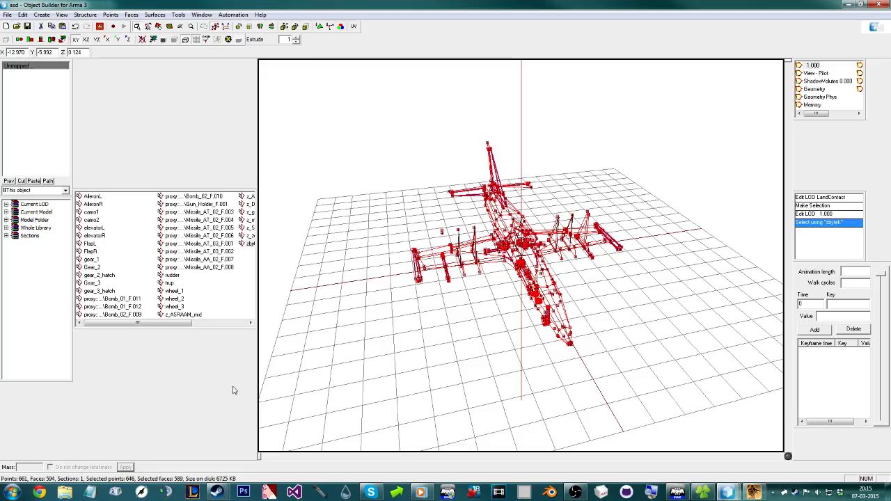
Step: Consult the sample plane's AileronL and AileronR, and save the trailing-edge strip of the jet's nearer wing as named selection AileronR
click(94, 197)
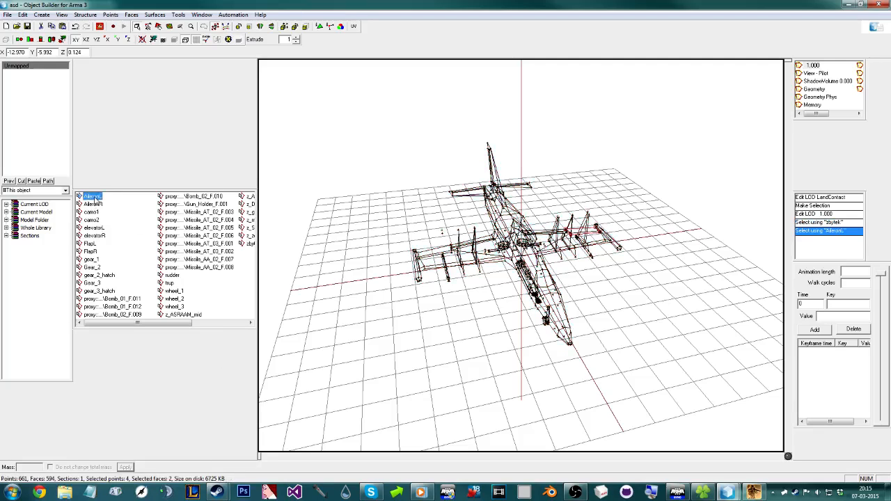
click(95, 204)
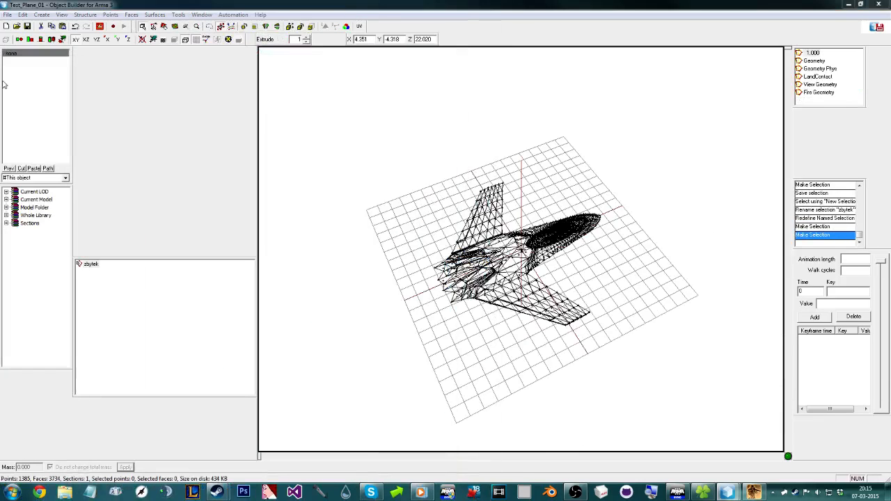
drag(485, 325, 530, 310)
right_click(108, 280)
click(118, 290)
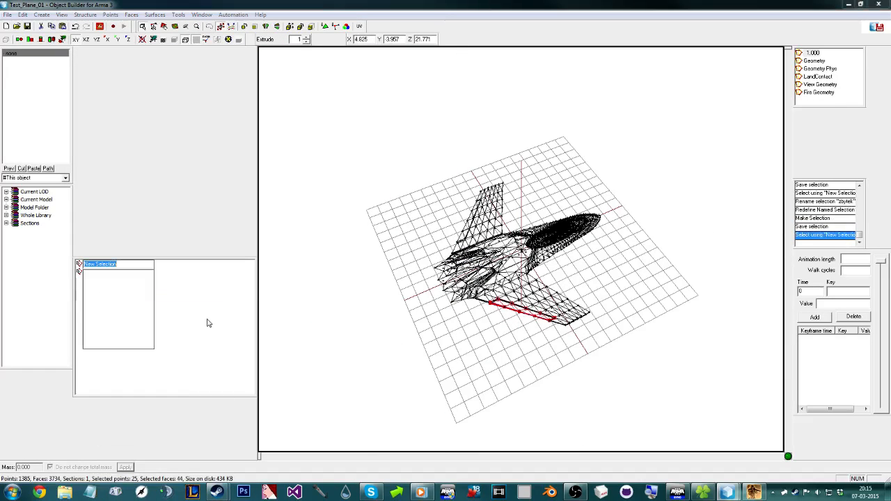
text(AileronR)
key(Return)
Step: Create another named selection in the jet's 1.000 LOD and name it AileronL
right_click(180, 317)
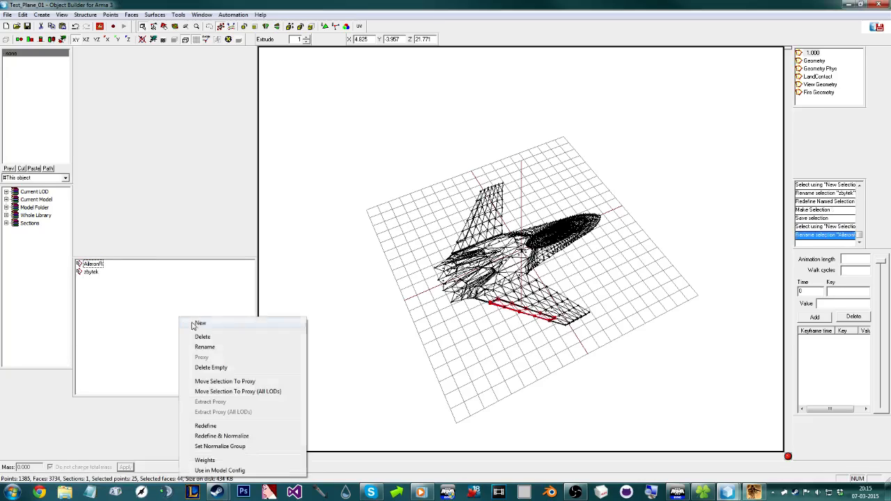
click(201, 322)
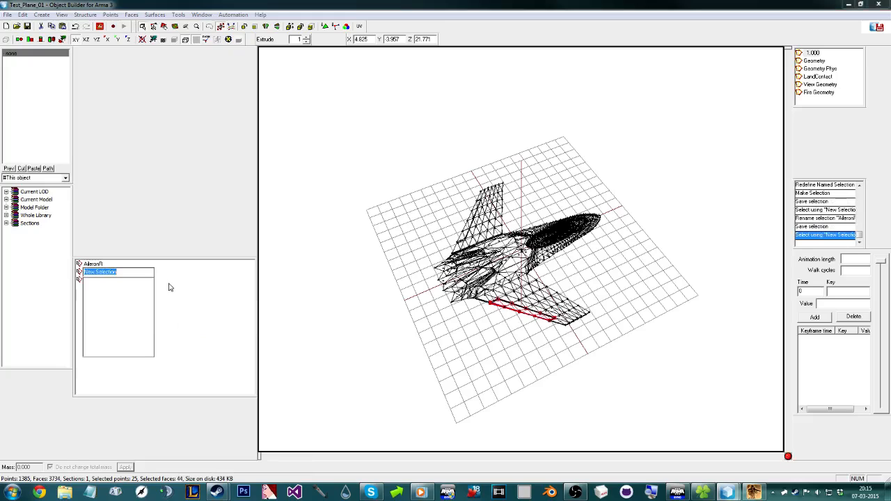
text(AileronL)
key(Return)
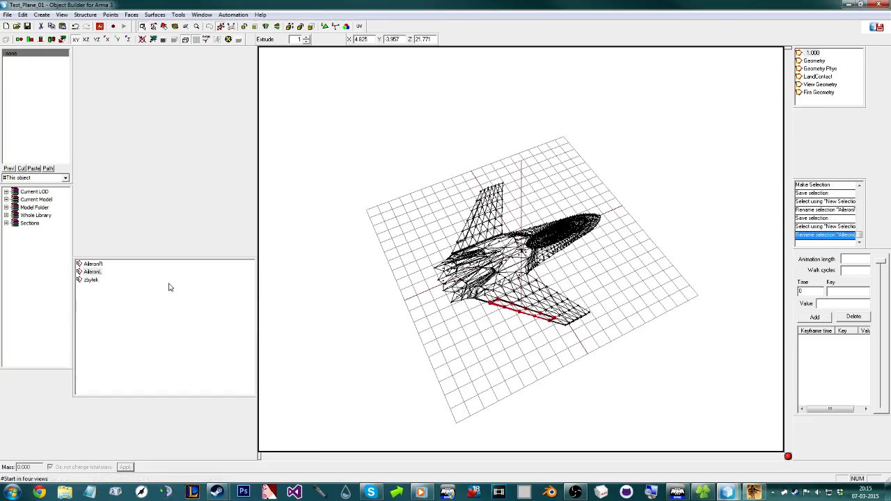
Step: Redefine AileronR with the trailing-edge strip of the jet's nearer wing and clear the selection
click(93, 263)
drag(480, 337, 522, 306)
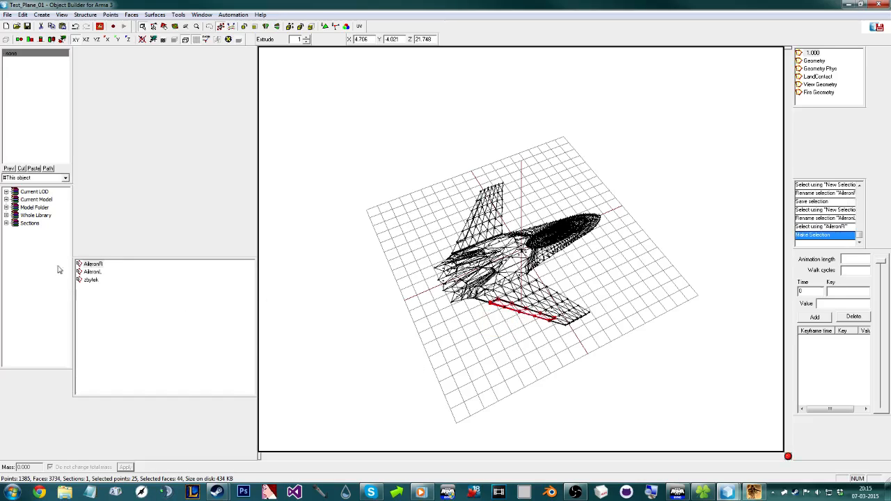
right_click(97, 264)
click(150, 369)
click(433, 259)
Step: Select the trailing-edge strip of the jet's farther wing and redefine AileronL with it
drag(451, 197, 483, 244)
right_click(96, 271)
click(93, 271)
right_click(93, 271)
click(200, 373)
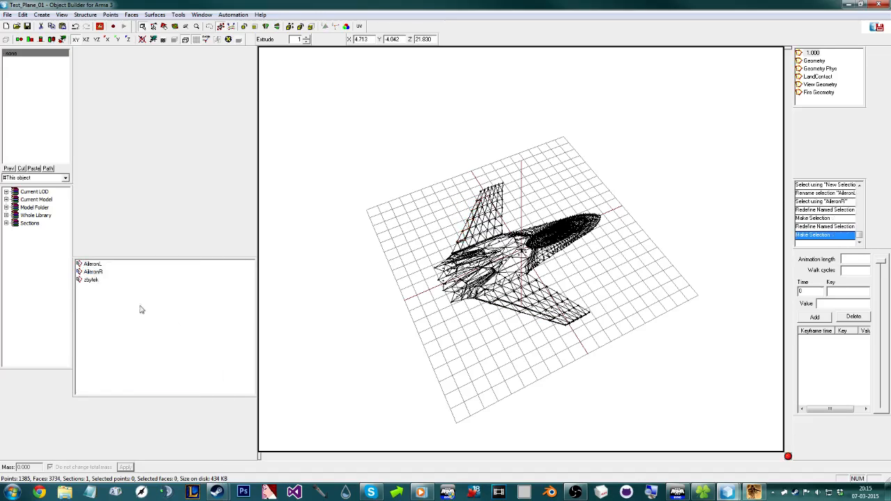
Step: Check AileronL, AileronR and zbytek by recalling each selection on the jet, then clear the selection
click(93, 264)
click(94, 272)
click(93, 279)
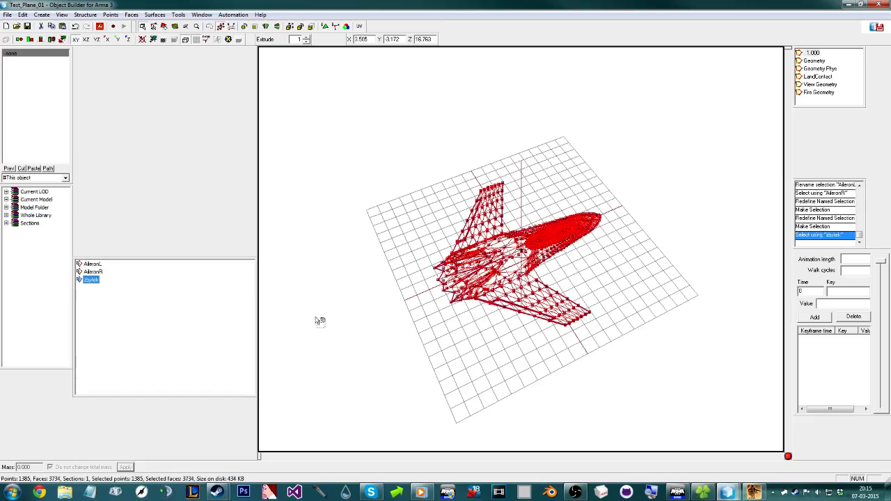
click(445, 372)
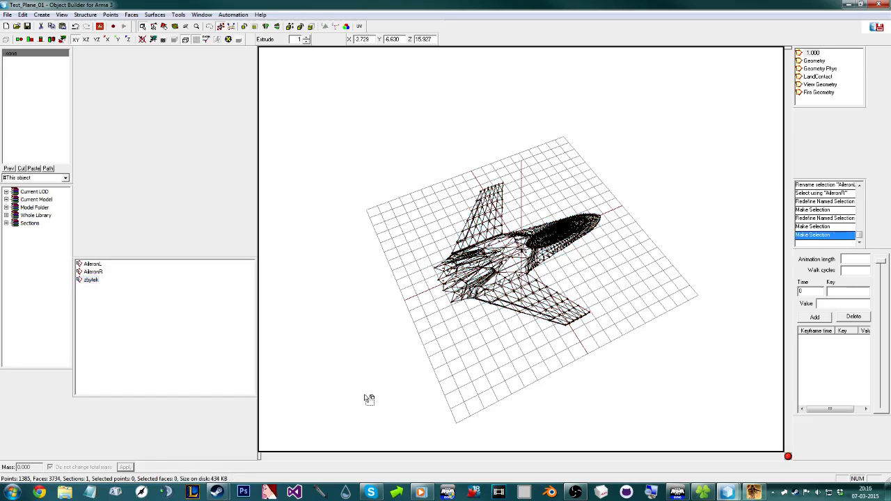
key(ctrl+a)
click(618, 169)
Step: Look through the jet's Geometry, Geometry Phys, LandContact, View Geometry and Fire Geometry LODs
click(816, 62)
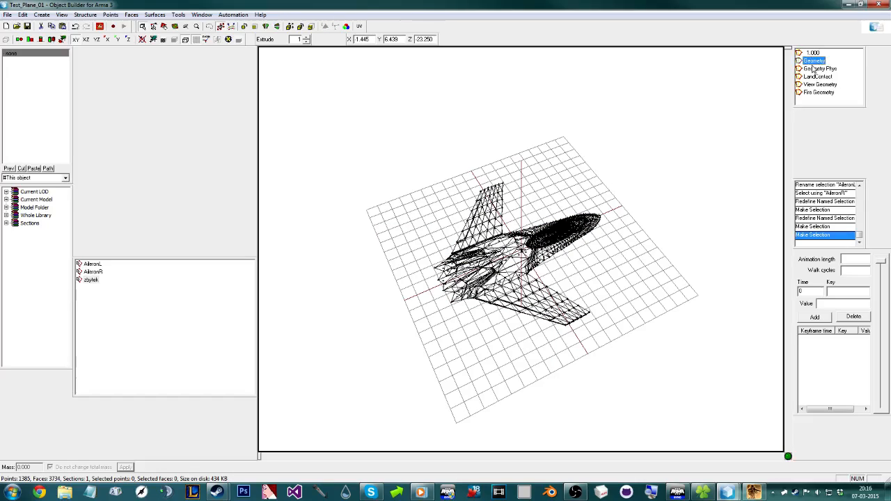
click(813, 68)
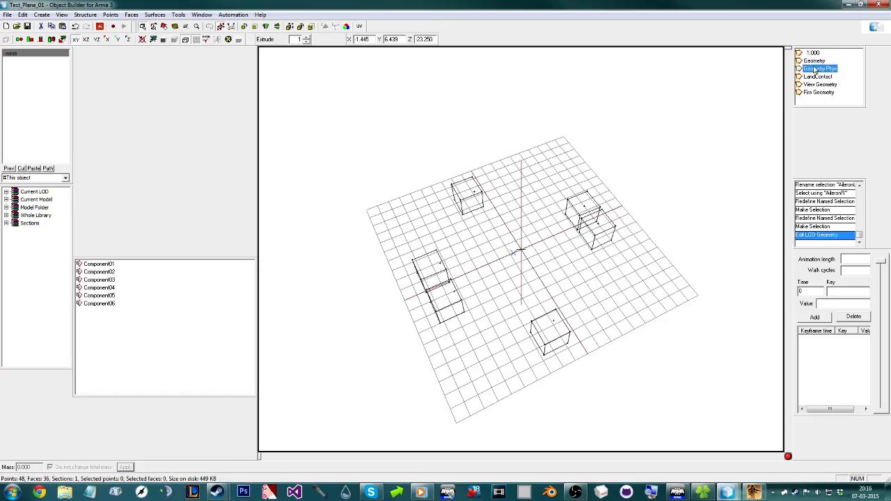
click(816, 76)
click(814, 84)
click(817, 92)
Step: Add a new LOD to the jet and change its type to Memory
right_click(819, 101)
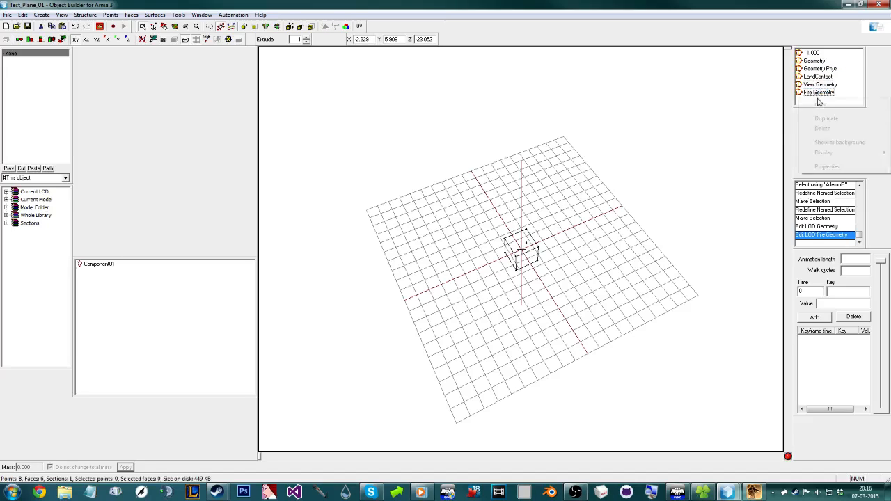
click(820, 105)
right_click(811, 60)
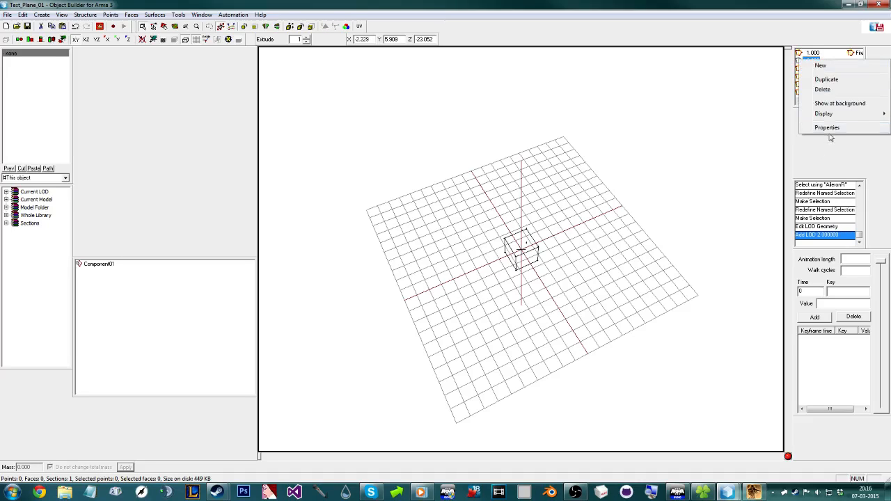
click(828, 128)
double_click(808, 100)
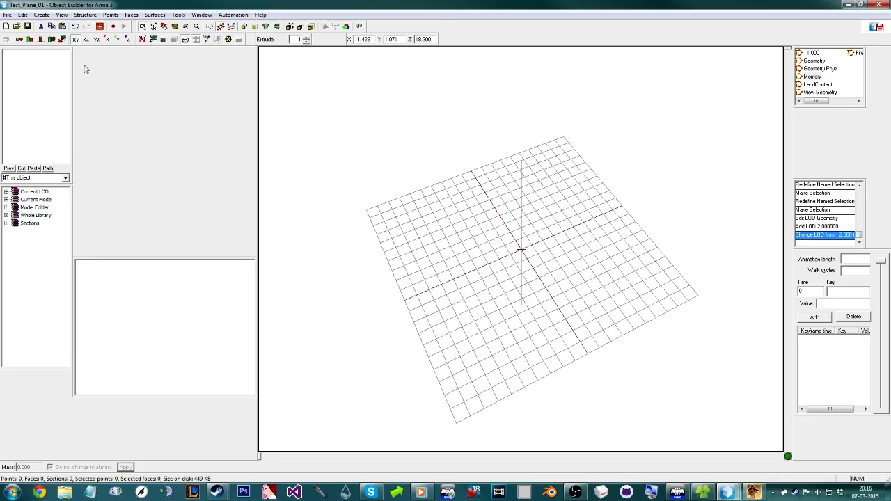
Step: Import the OBJ file jetmemory into the Memory LOD with the default import properties
click(25, 15)
mouse_move(8, 15)
mouse_move(104, 96)
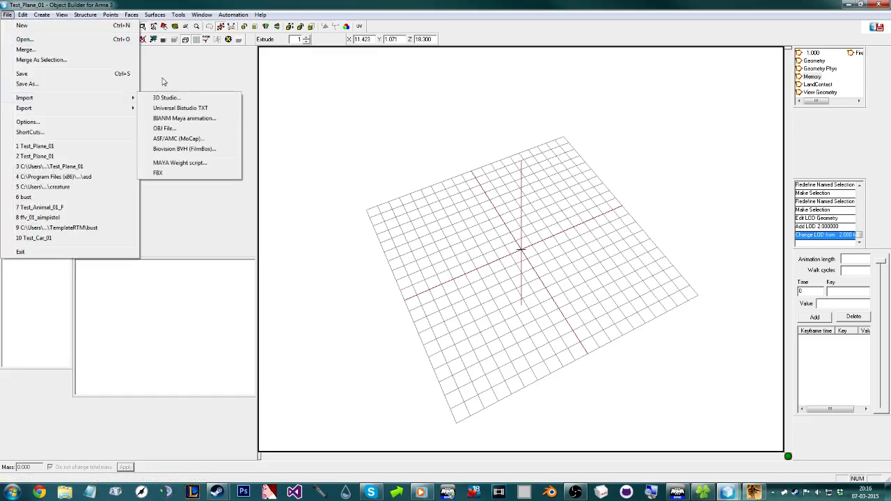
click(199, 137)
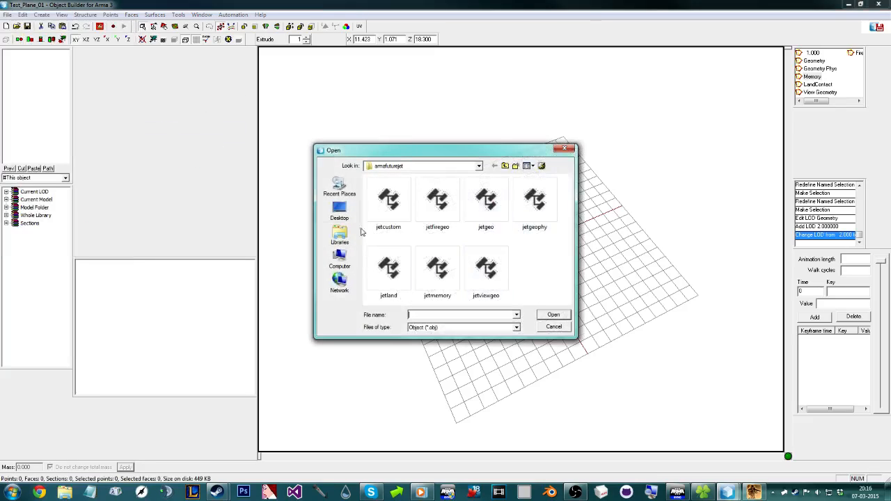
double_click(437, 273)
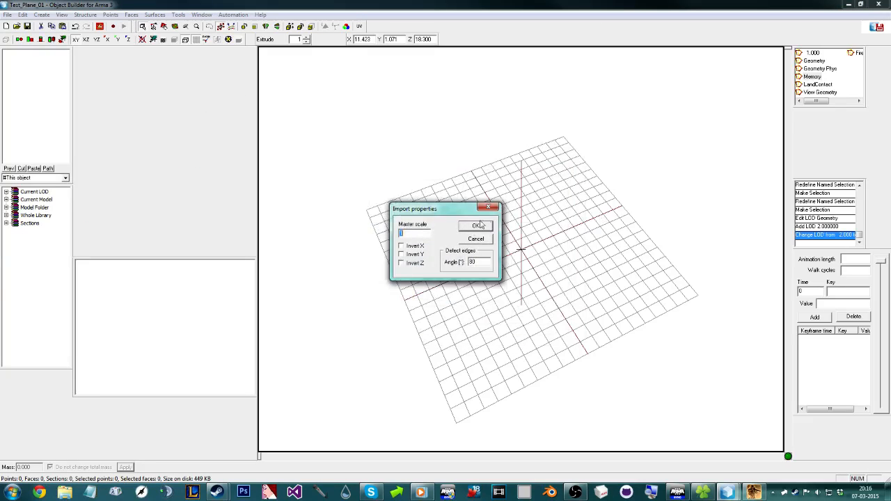
click(488, 225)
middle_drag(516, 274, 510, 271)
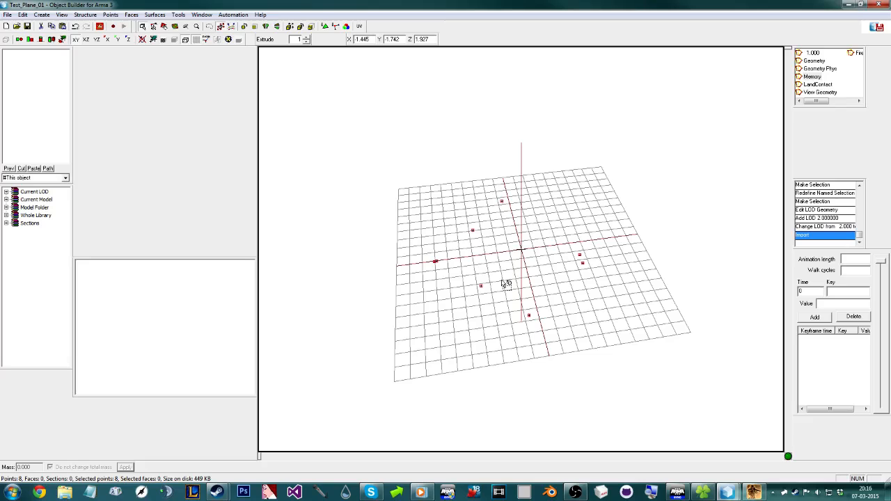
Step: Select one pair of memory points on the jet's centre line and move it sideways off the line along the X axis
right_click(141, 285)
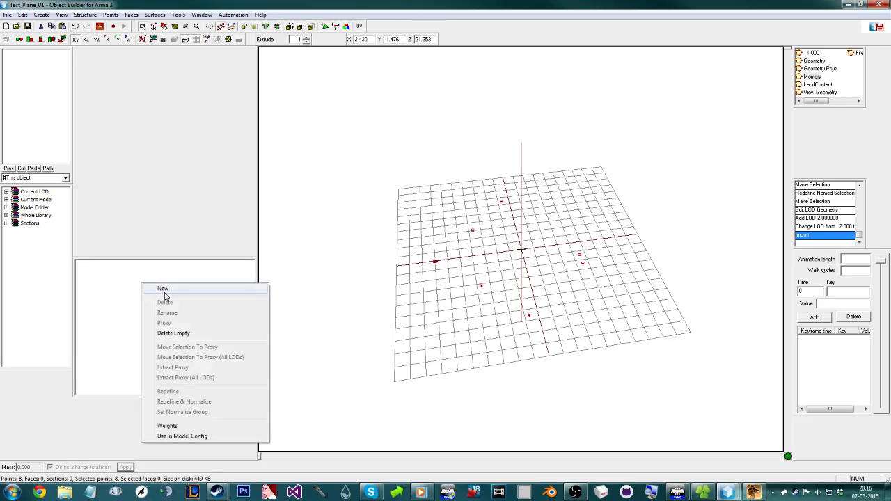
click(435, 323)
middle_drag(437, 322, 499, 354)
scroll(498, 348, up, 2)
middle_drag(500, 356, 439, 362)
drag(429, 366, 499, 335)
key(z)
mouse_move(493, 343)
right_down()
mouse_move(577, 332)
mouse_move(580, 340)
right_up()
key(x)
mouse_move(523, 352)
right_down()
mouse_move(590, 344)
mouse_move(579, 341)
right_up()
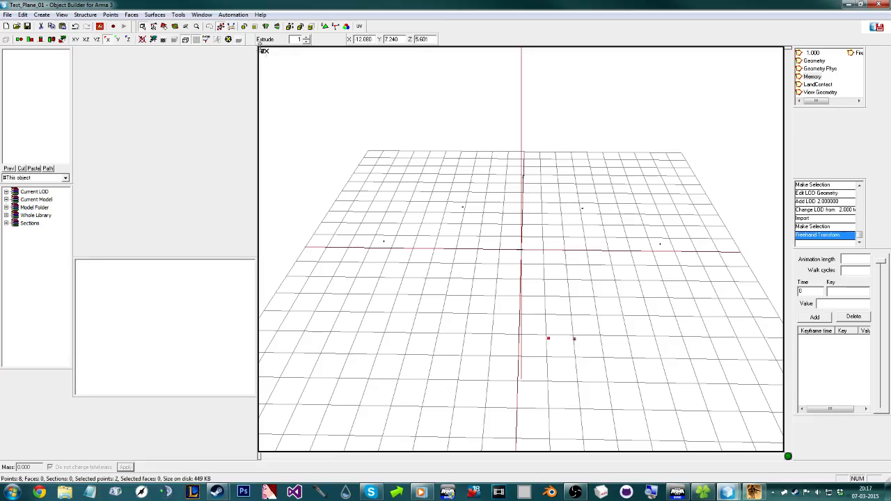
mouse_move(560, 265)
right_down()
mouse_move(533, 288)
mouse_move(479, 270)
mouse_move(477, 290)
mouse_move(582, 260)
mouse_move(607, 289)
right_up()
mouse_move(603, 286)
middle_down()
mouse_move(581, 311)
mouse_move(605, 310)
middle_up()
right_drag(585, 316, 580, 316)
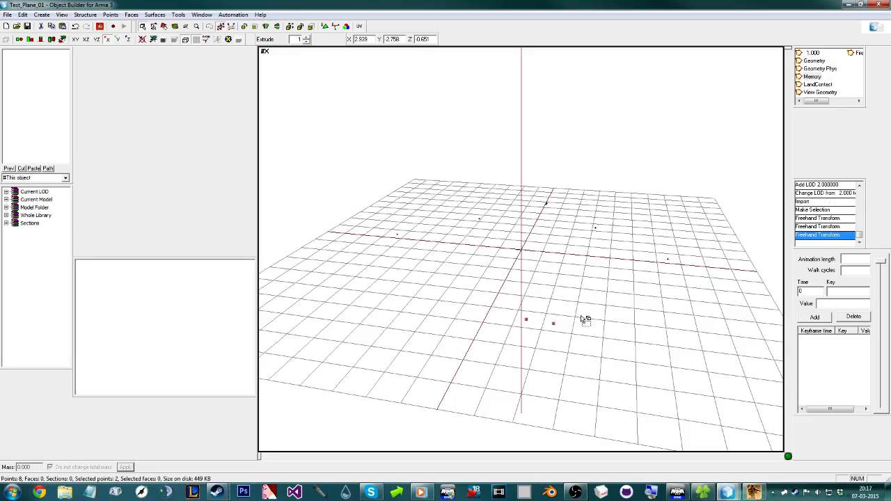
Step: Select the two aileron axis points of one wing and create a new named selection from them
drag(652, 248, 688, 266)
click(588, 281)
drag(588, 282, 671, 207)
alt+drag(606, 234, 561, 316)
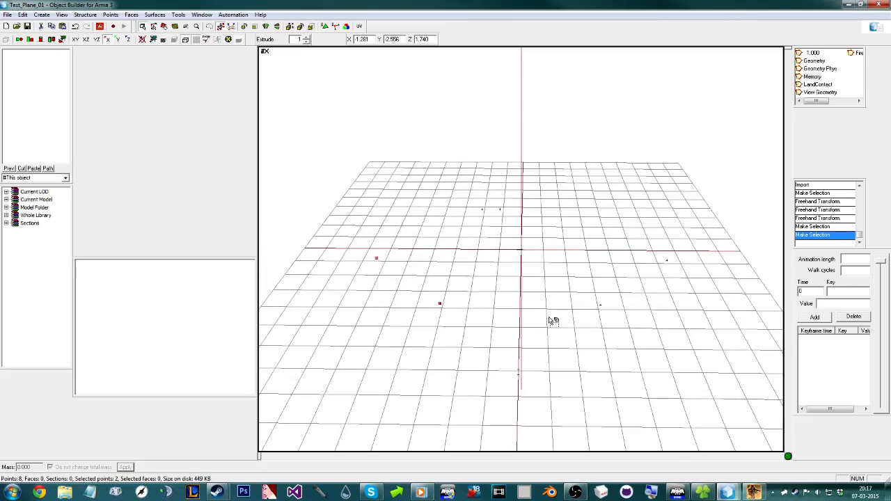
right_click(166, 315)
click(182, 317)
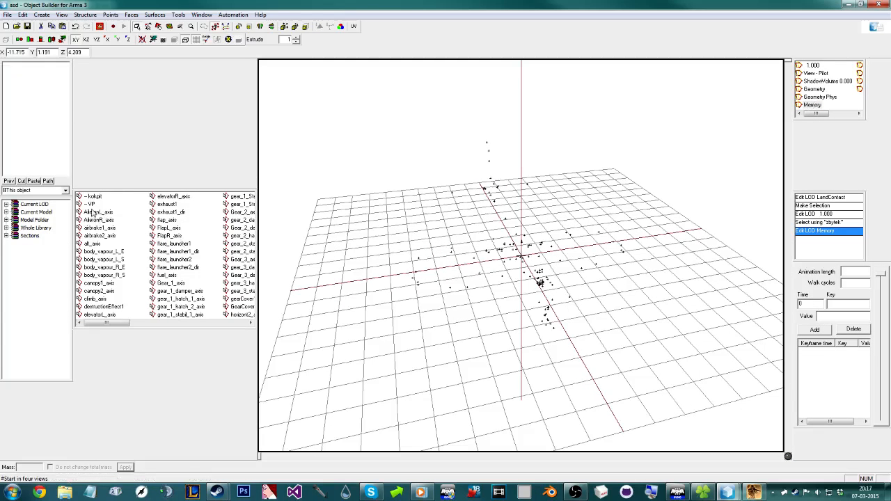
Step: Consult the sample plane's AileronL_axis and AileronR_axis, and rename the jet's new memory selection as AileronL_axis
click(94, 212)
click(97, 220)
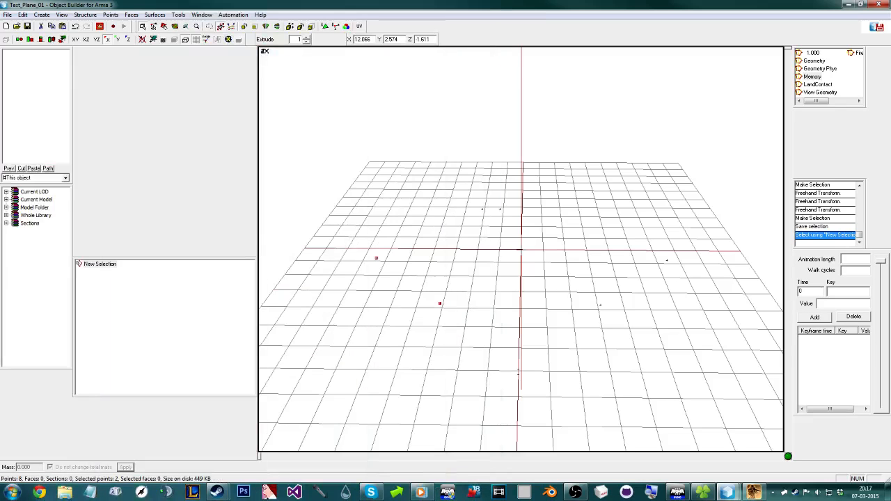
right_click(145, 288)
right_click(110, 264)
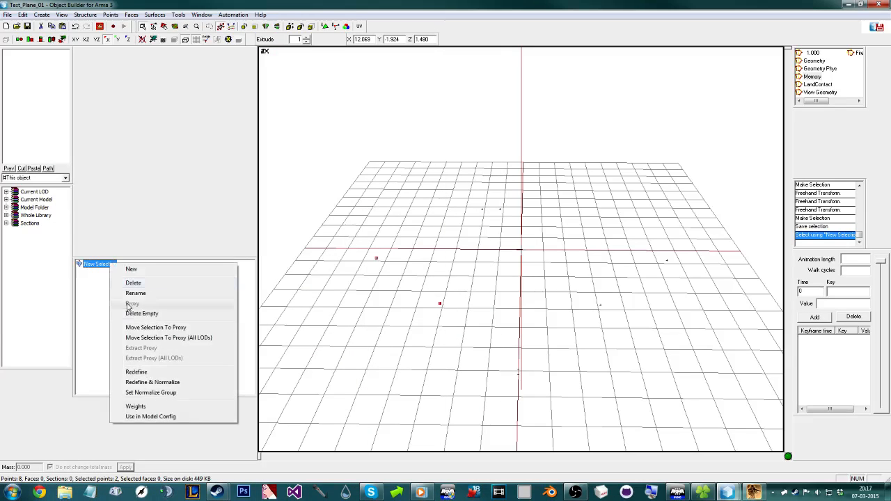
click(137, 295)
text(Aileron)
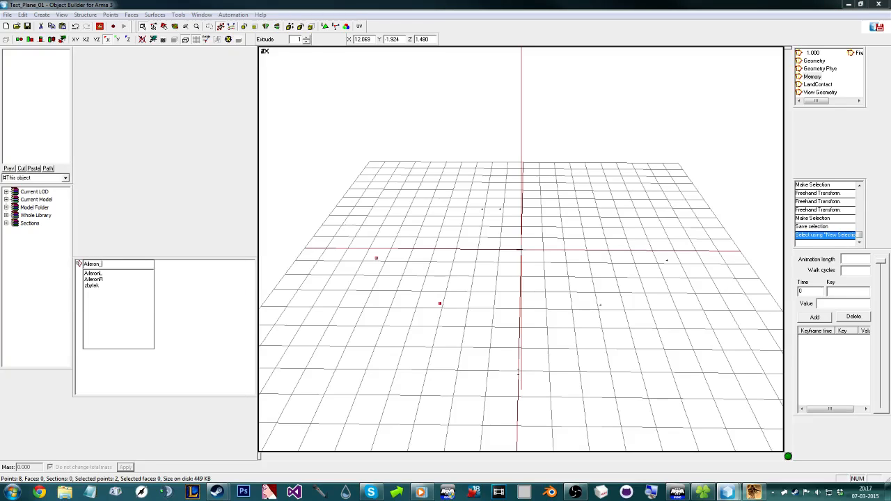
text(L_axis)
key(Return)
Step: Create a second named selection in the Memory LOD and name it AileronR_axis
right_click(151, 296)
click(162, 300)
text(AileronR_axi)
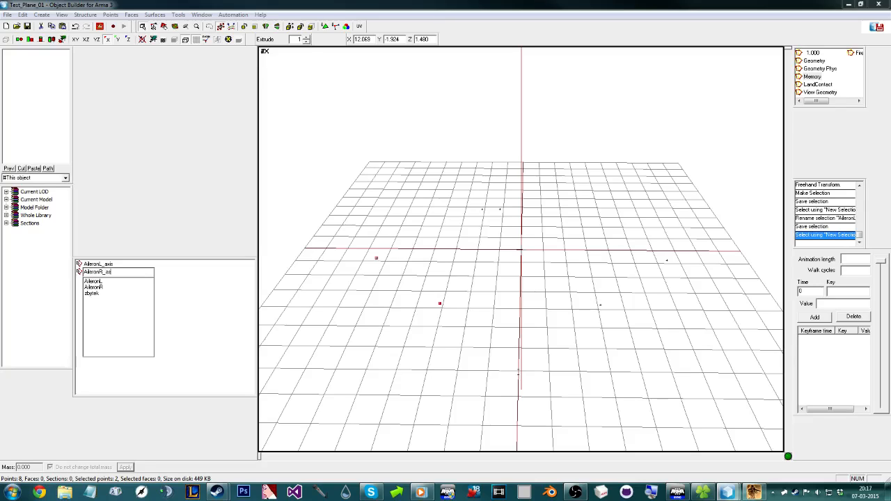
key(Return)
Step: Redefine AileronL_axis with the two memory points on the wing to the left of the centre line
drag(329, 334, 456, 254)
right_click(97, 265)
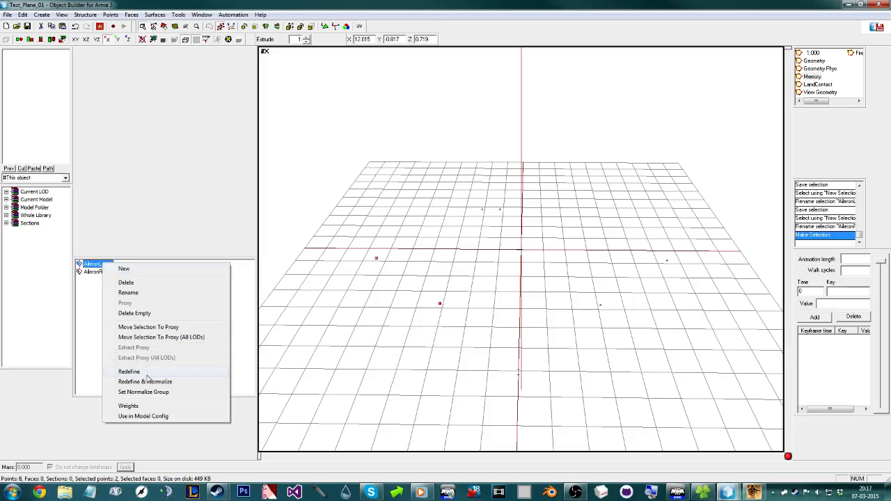
click(177, 370)
Step: Select the two memory points on the opposite wing and redefine AileronR_axis with them
drag(616, 306, 681, 253)
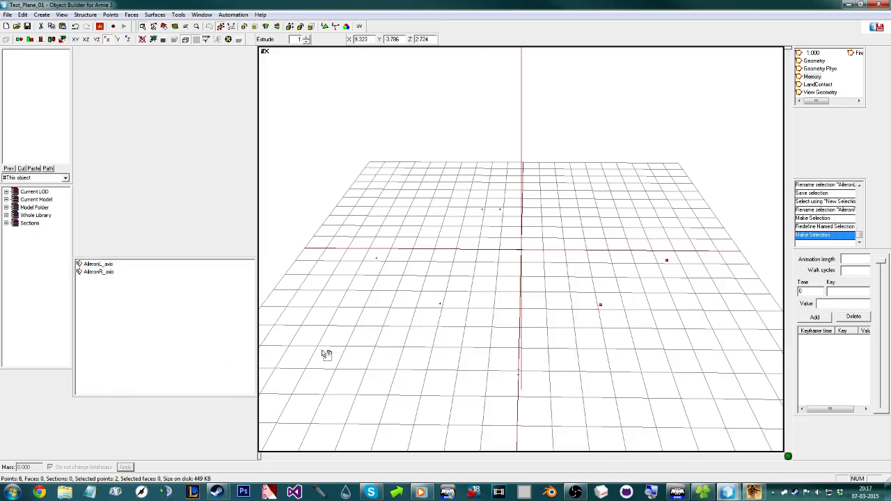
right_click(101, 270)
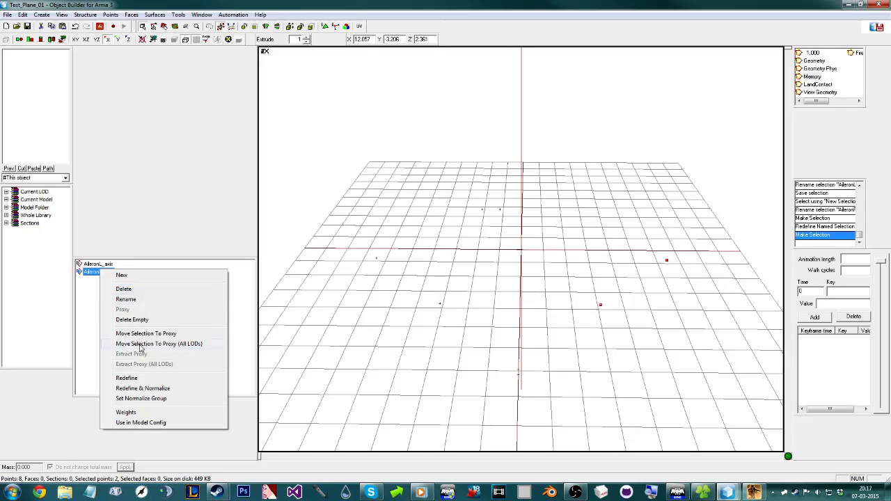
click(104, 272)
right_click(109, 274)
click(135, 379)
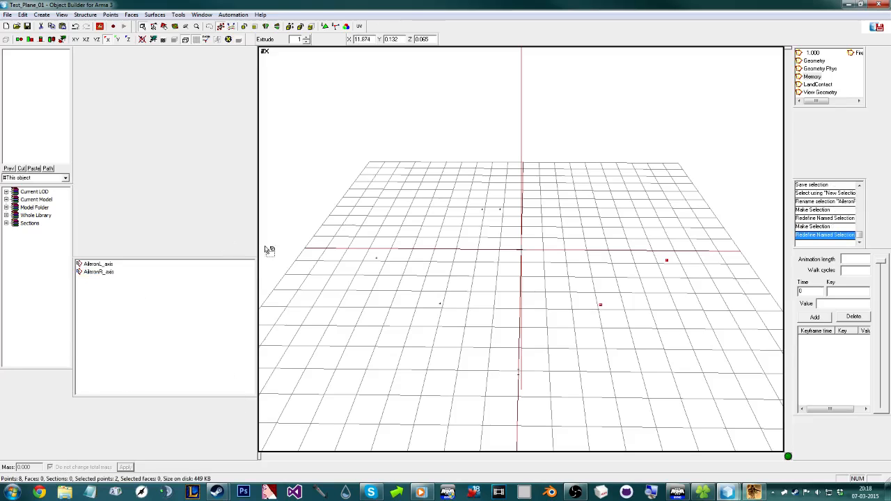
Step: Recall exhaust1 in the sample plane's Memory LOD and create a named selection exhaust1 in the jet's Memory LOD
key(alt+Tab)
double_click(438, 7)
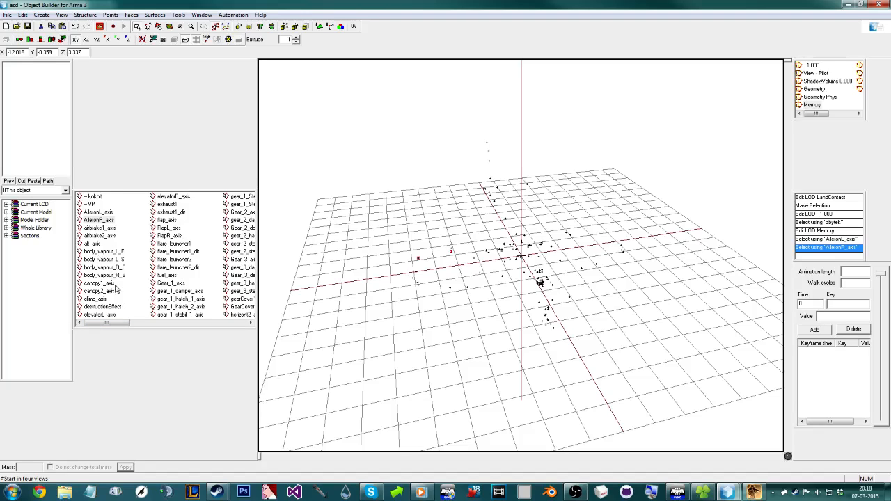
click(166, 204)
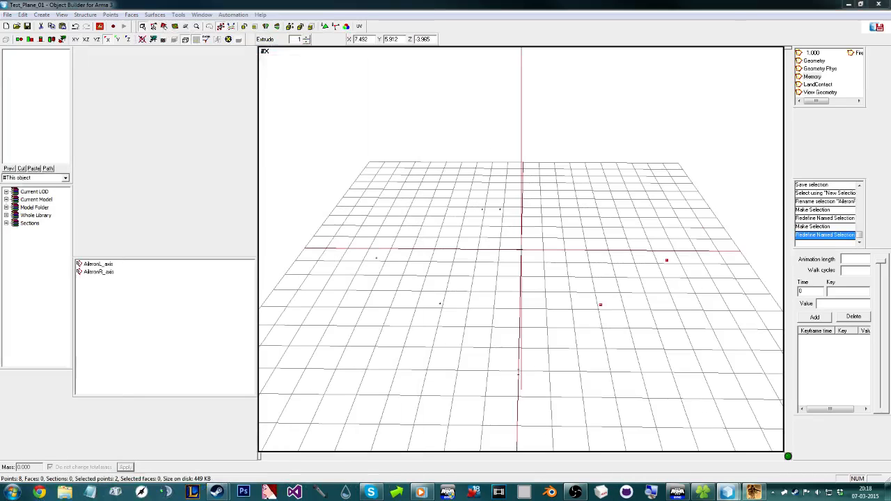
right_click(166, 339)
click(160, 174)
text(exhaust1)
key(Return)
Step: Create a named selection exahust1_dir in the jet's Memory LOD
right_click(113, 310)
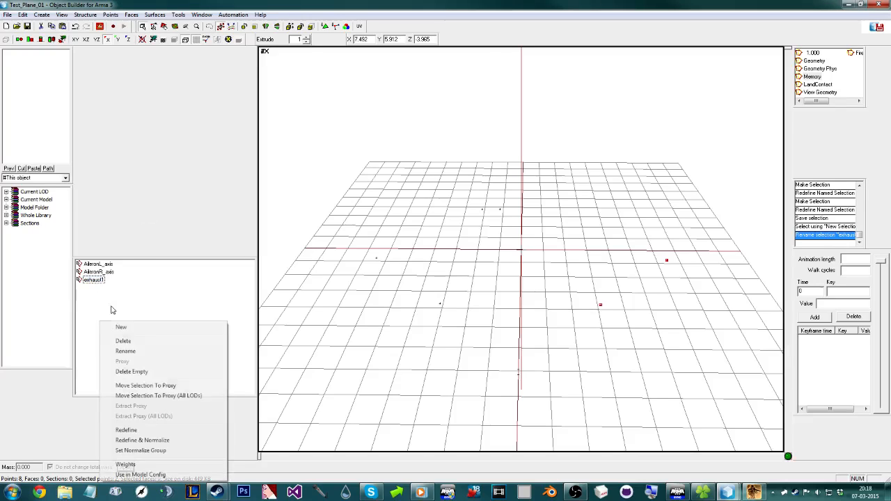
click(117, 326)
text(exhaust1_dir)
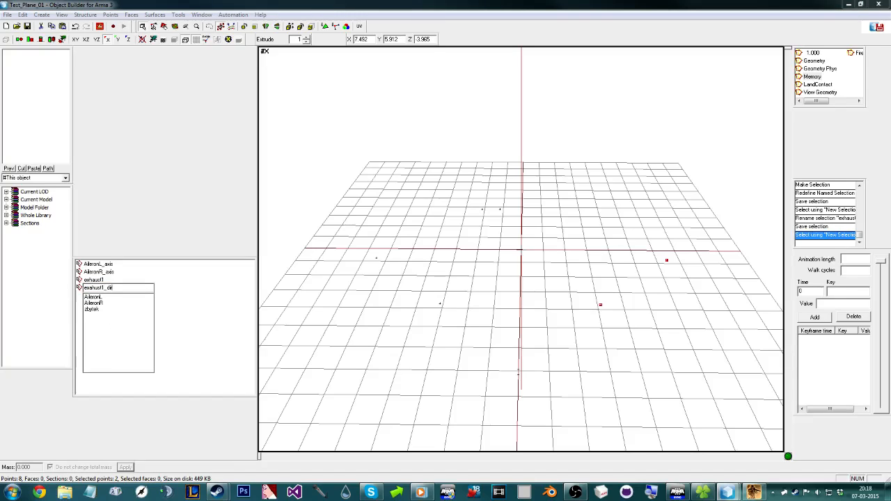
key(Return)
Step: Select one of the two exhaust points at the jet's rear and redefine exhaust1 with it
click(97, 287)
click(95, 280)
right_drag(557, 268, 431, 323)
click(407, 327)
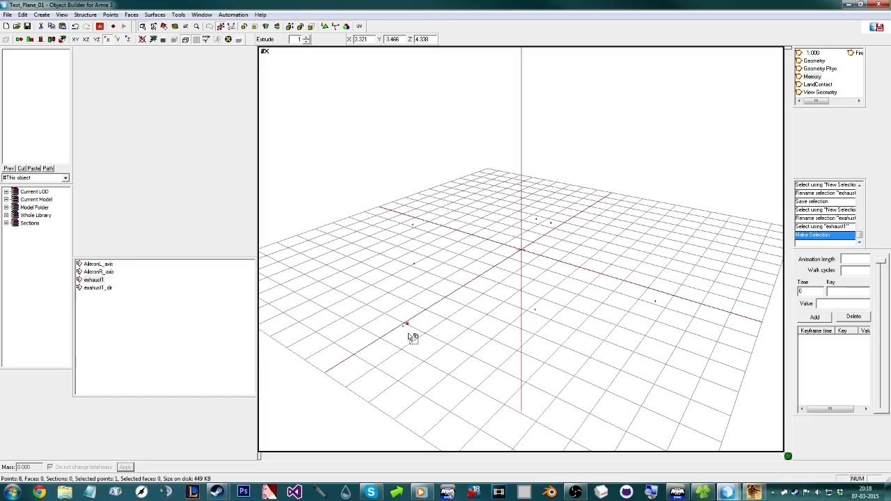
right_click(92, 281)
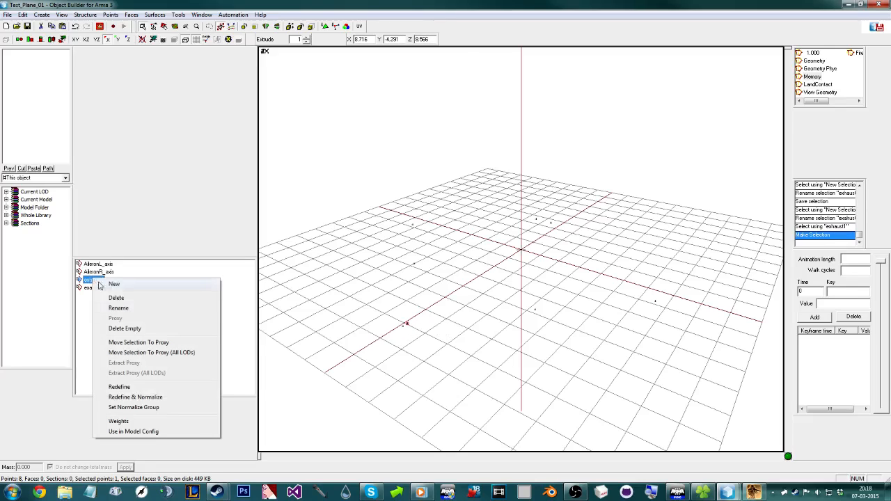
click(132, 389)
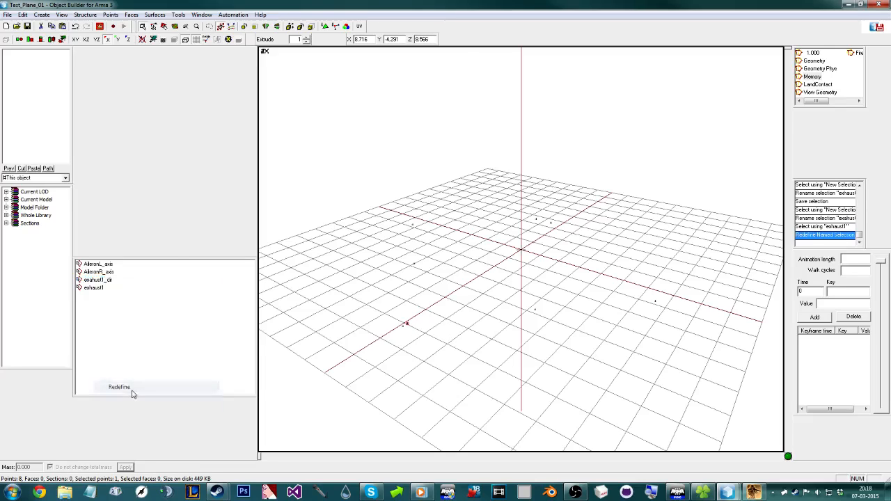
Step: Check which memory points AileronL_axis, AileronR_axis, exahust1_dir and exhaust1 contain by recalling each named selection
click(101, 281)
click(94, 288)
click(97, 279)
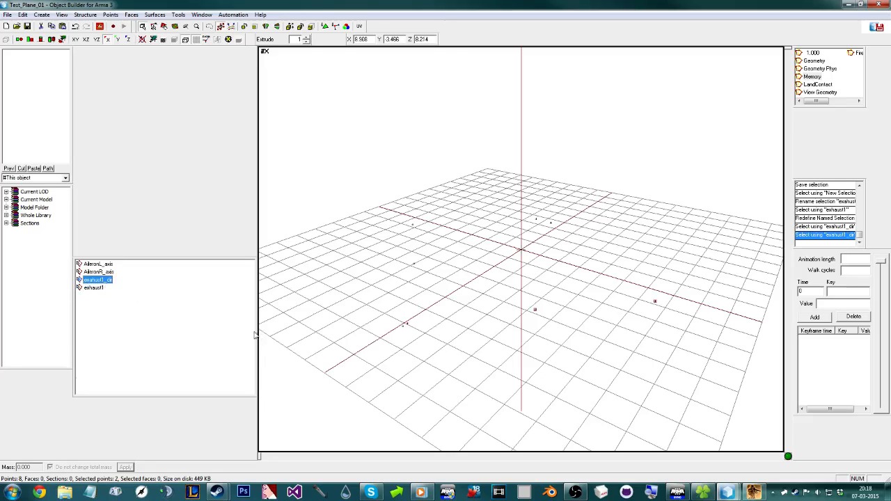
click(104, 271)
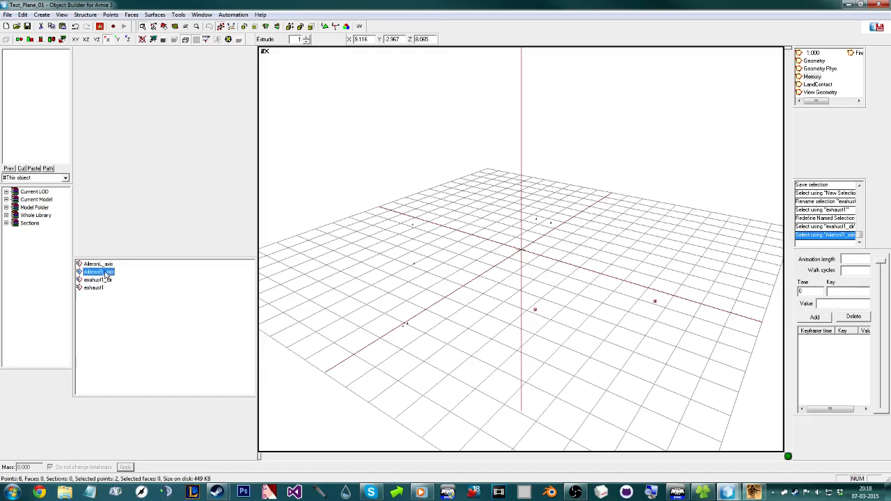
click(350, 342)
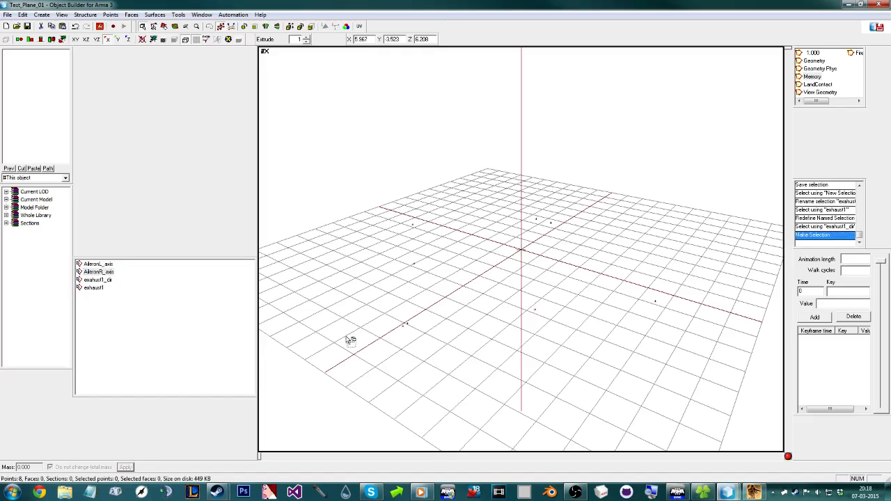
click(98, 264)
click(99, 272)
click(498, 347)
click(109, 279)
click(350, 346)
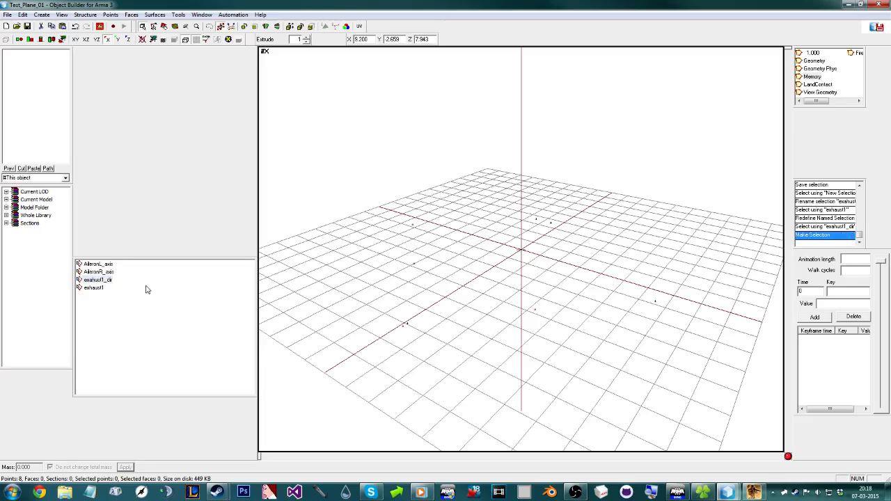
click(98, 271)
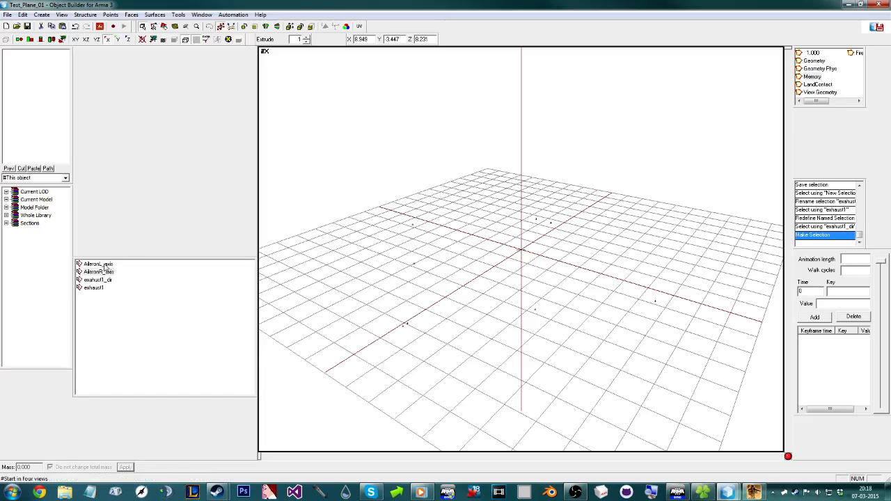
click(353, 337)
click(89, 280)
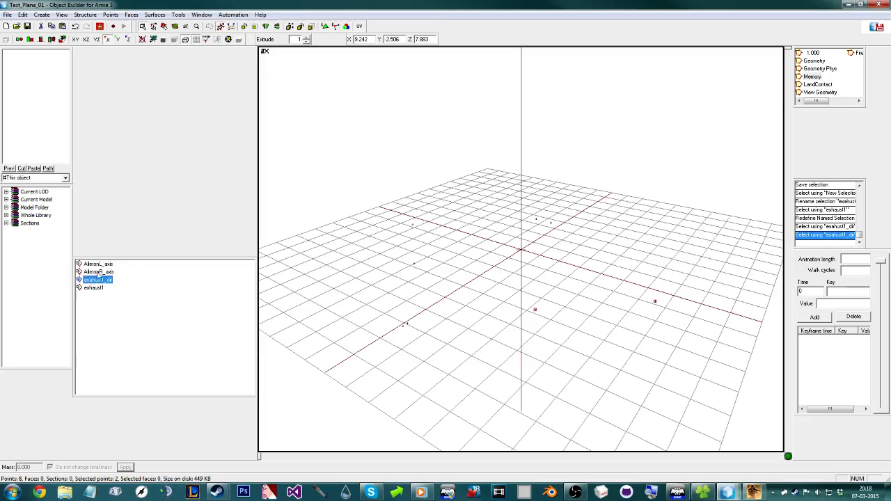
click(335, 357)
click(94, 288)
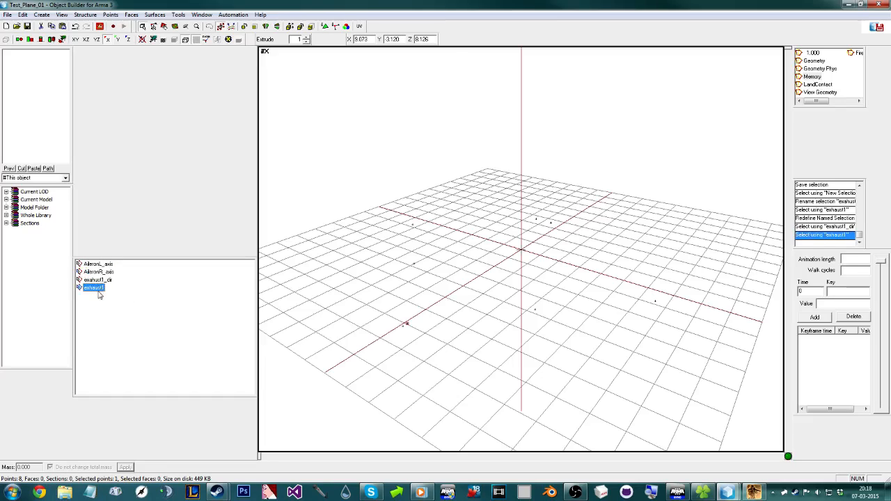
Step: Redefine exahust1_dir with the other exhaust point and recall the axis and exhaust selections to check them
drag(494, 324, 533, 343)
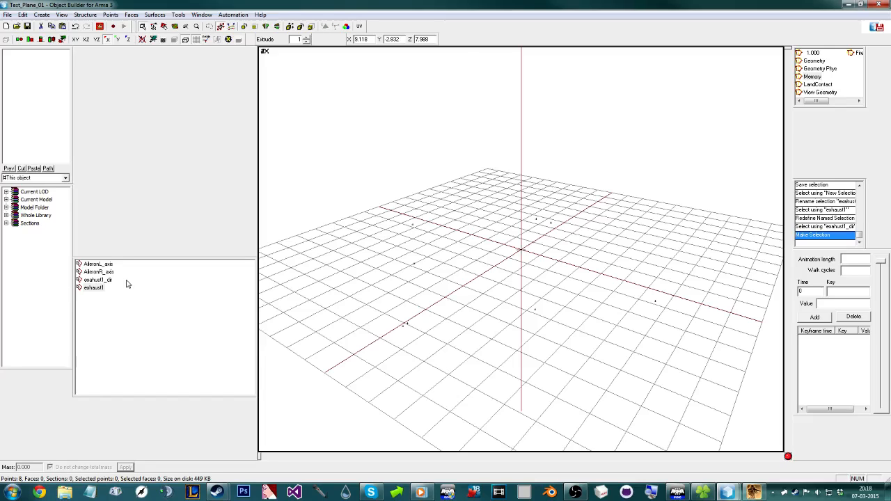
drag(384, 348, 416, 323)
right_click(95, 287)
click(139, 400)
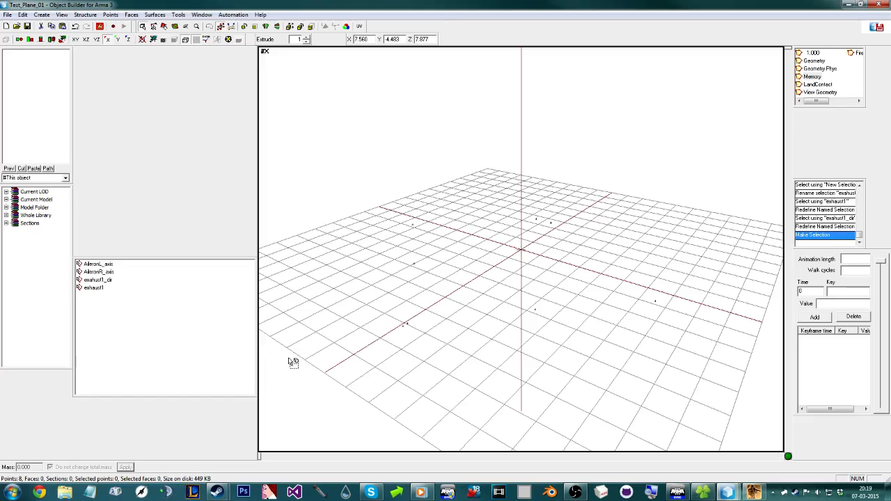
click(94, 272)
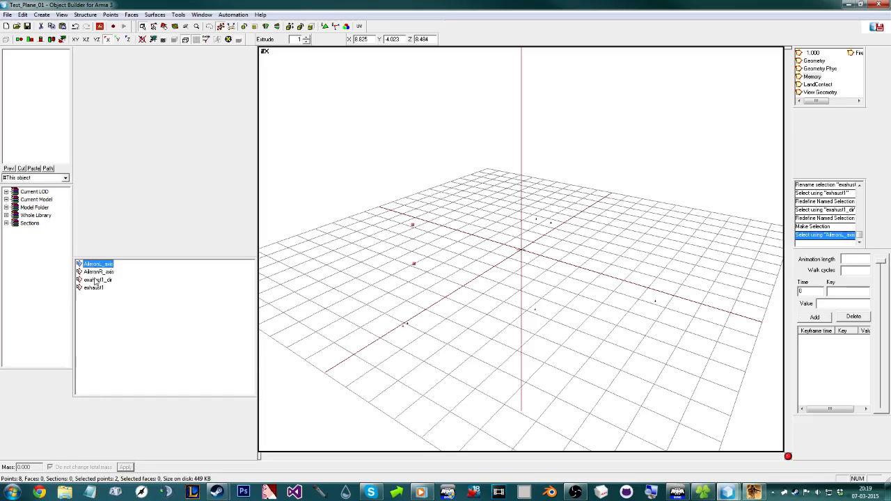
click(101, 280)
click(95, 288)
click(175, 318)
Step: Switch to the sample plane, browse its Memory LOD named selections and recall rpm5_axis
drag(0, 50, 392, 50)
double_click(392, 50)
mouse_move(94, 336)
mouse_down()
mouse_move(144, 339)
mouse_move(97, 339)
mouse_up()
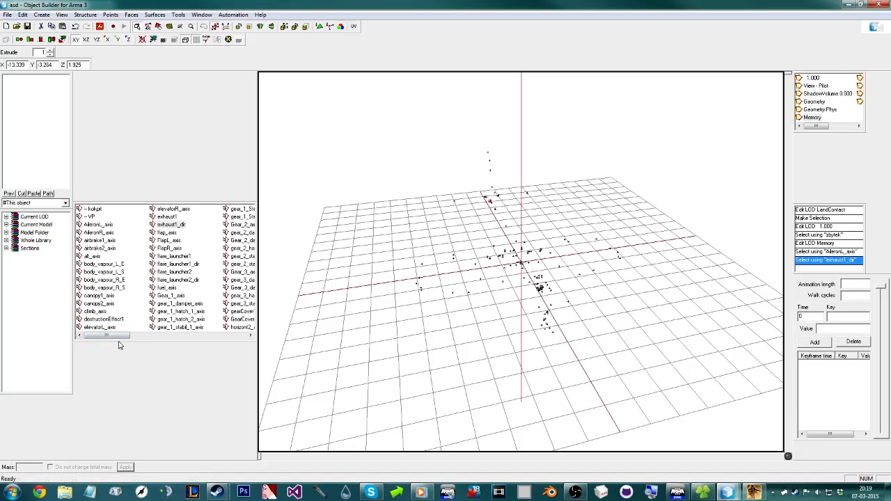
click(166, 337)
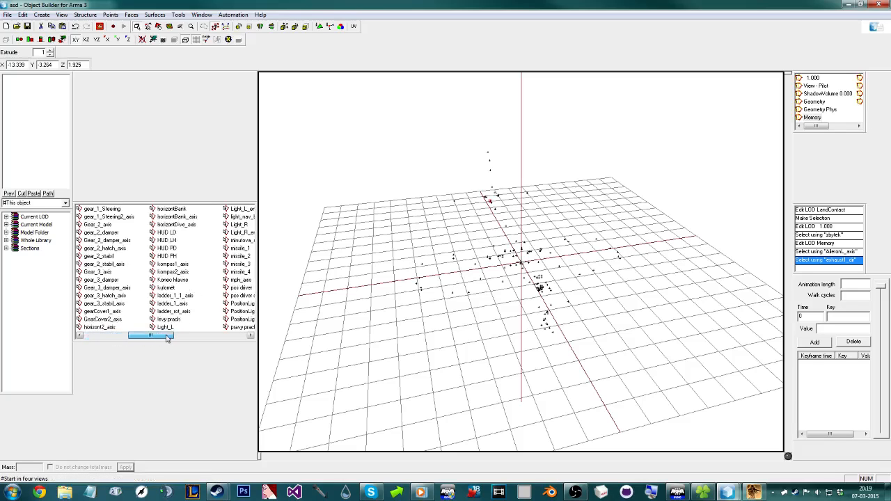
drag(178, 335, 220, 335)
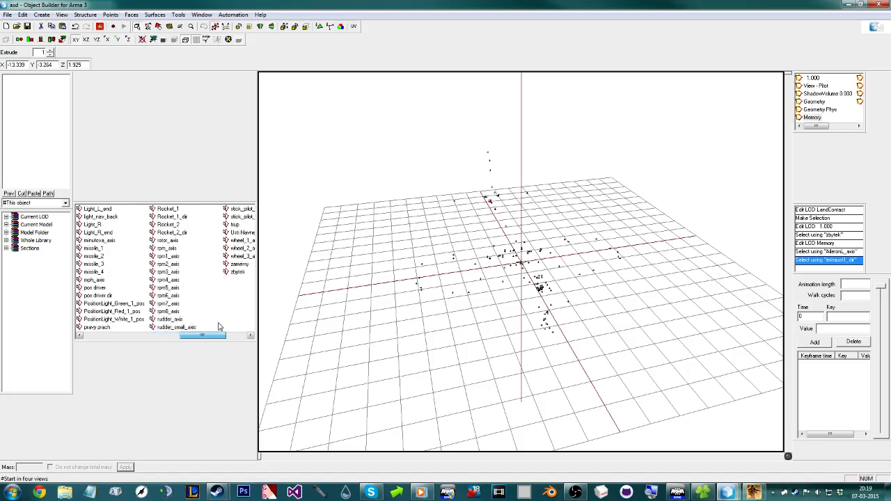
click(167, 287)
click(493, 242)
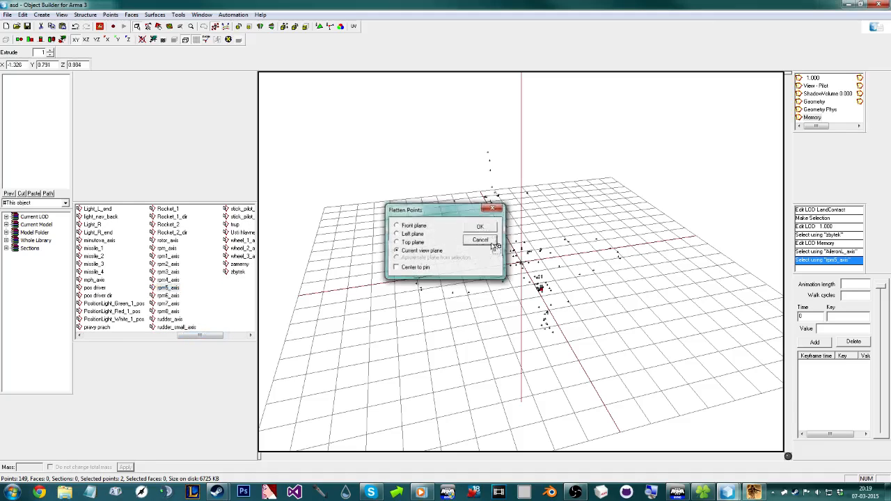
Step: Find the driver position selections in the sample plane's Memory LOD and recall pos driver dir
drag(194, 336, 171, 335)
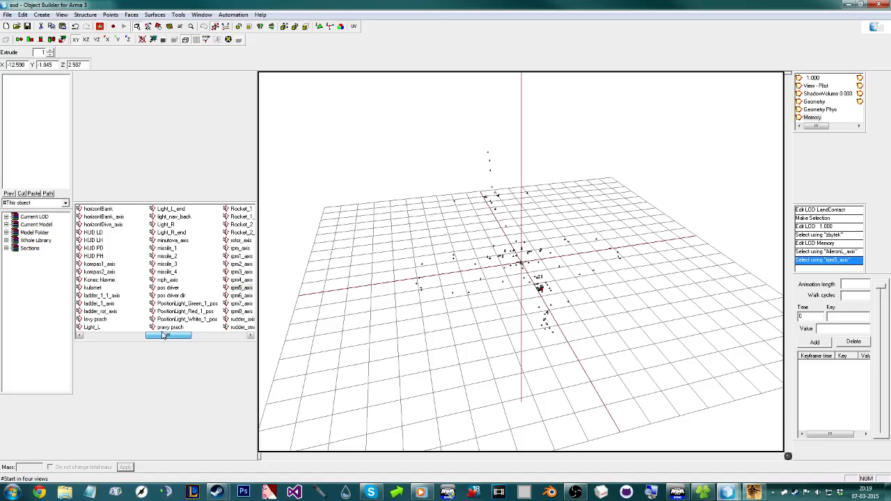
mouse_move(161, 335)
mouse_down()
mouse_move(100, 314)
mouse_move(169, 321)
mouse_up()
click(170, 295)
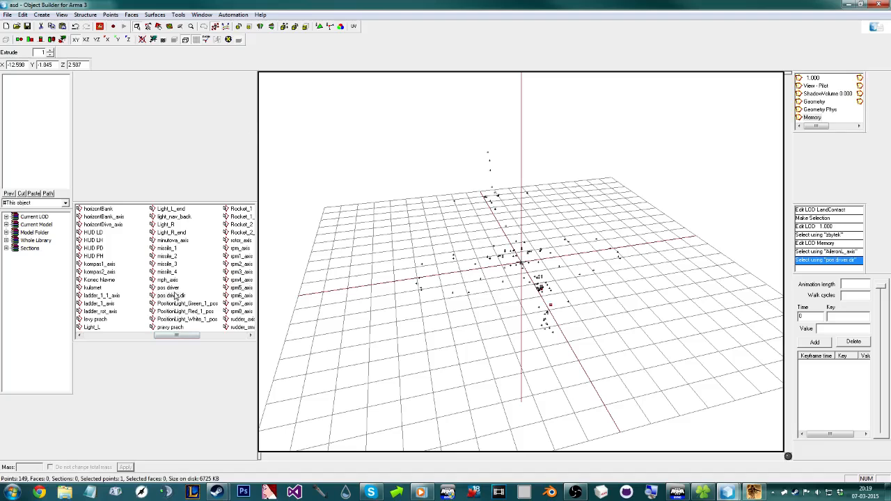
Step: Return to the jet, select one of its two front memory points and create a named selection pos driver from it
drag(335, 3, 0, 78)
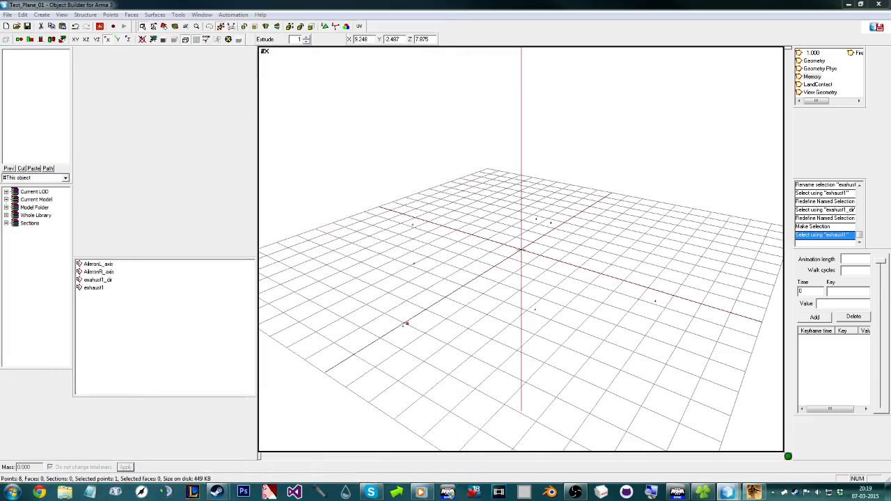
right_drag(561, 219, 527, 229)
right_click(114, 316)
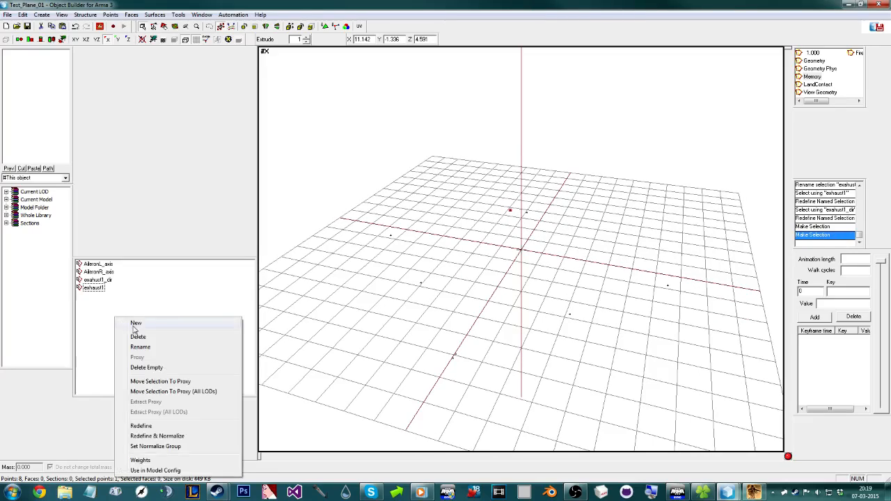
click(134, 322)
text(pos driver)
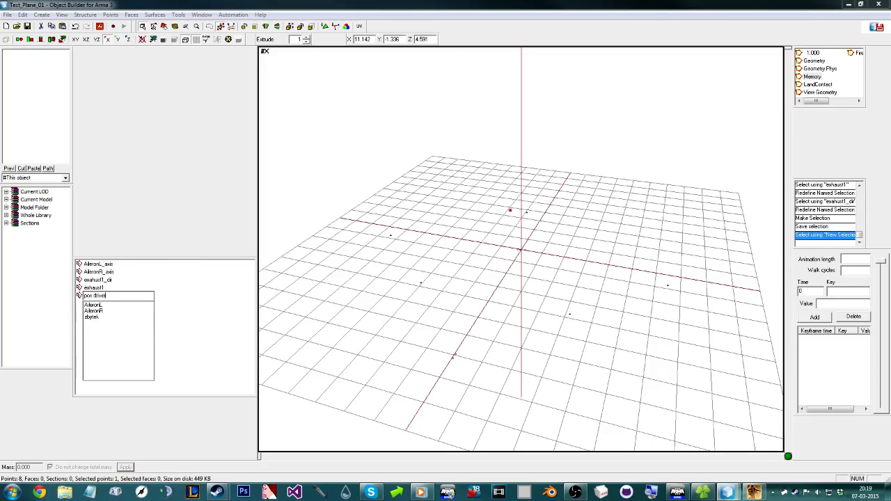
key(Return)
Step: Create a named selection pos driver dir from the other front memory point
right_click(108, 328)
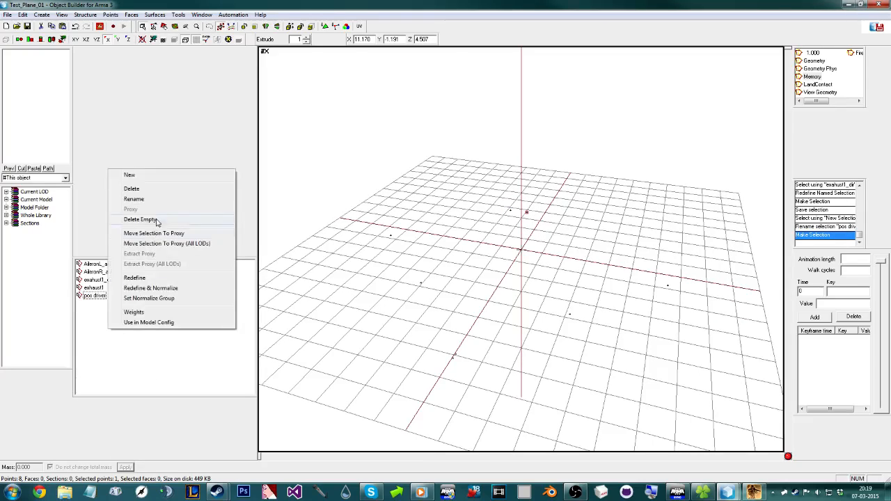
click(153, 175)
text(pl)
text(s driver)
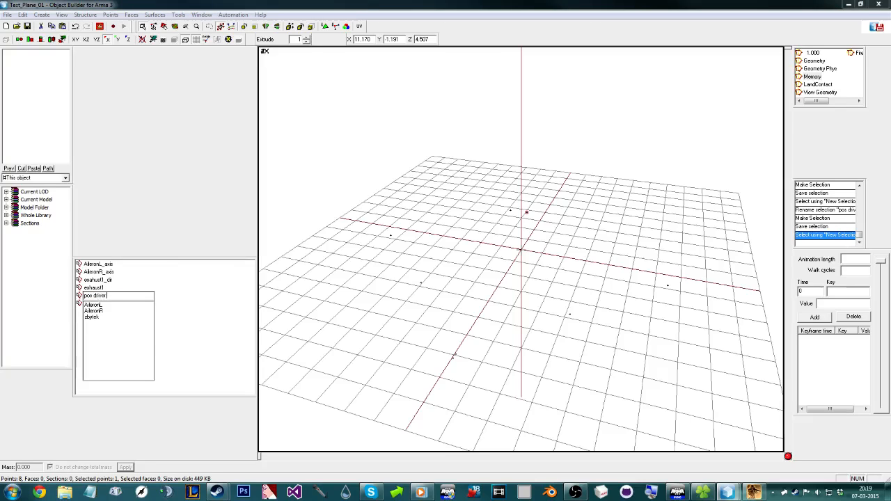
text( dir)
key(Return)
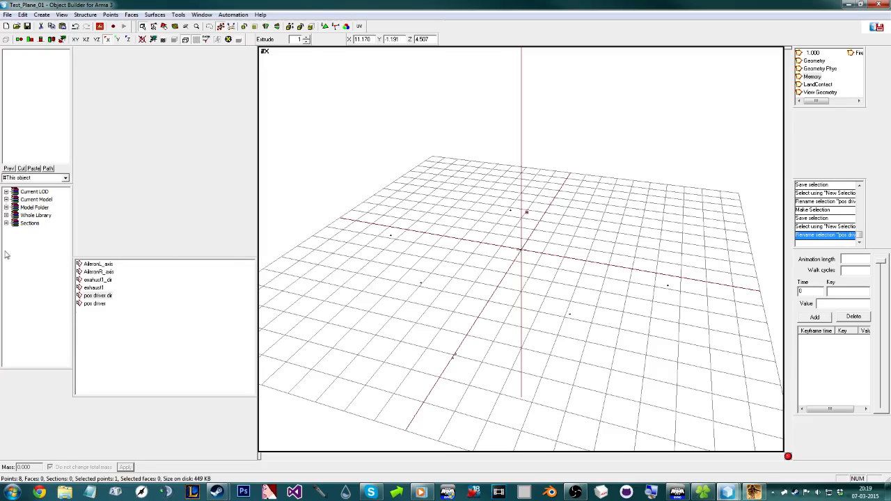
Step: Recall pos driver and pos driver dir in turn to compare their points, and clear the point selection
click(96, 304)
click(97, 297)
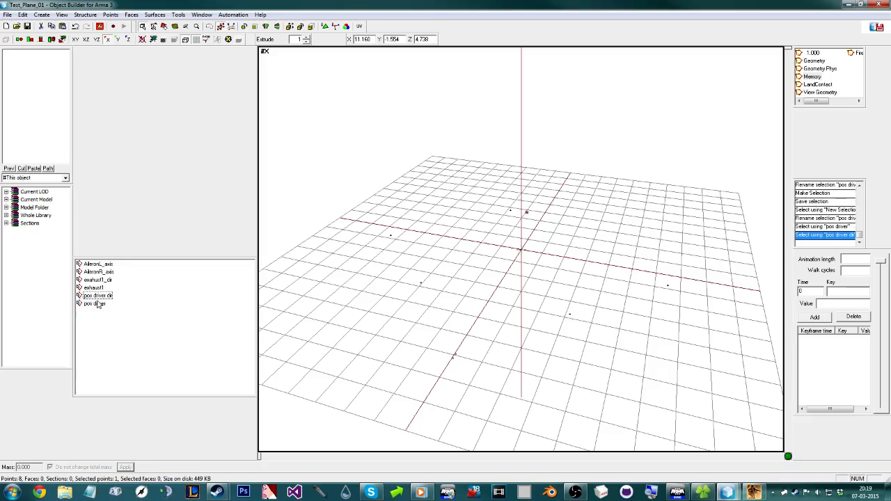
click(98, 306)
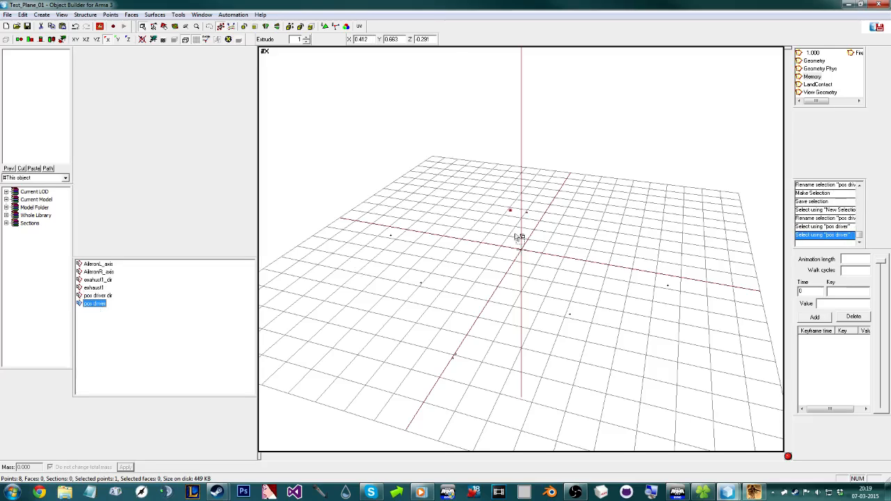
click(104, 296)
click(96, 305)
click(98, 296)
click(517, 252)
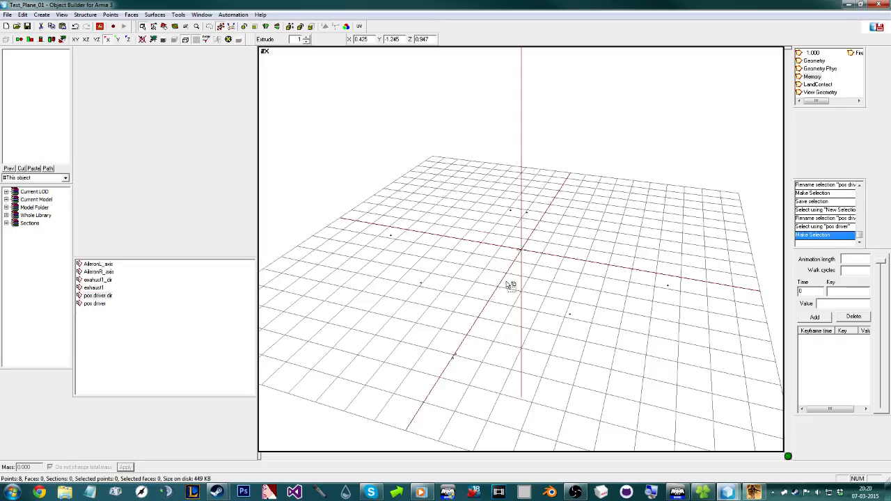
Step: Select the two left aileron axis points in the jet's Memory LOD and examine their placement from several angles
middle_drag(562, 273, 559, 265)
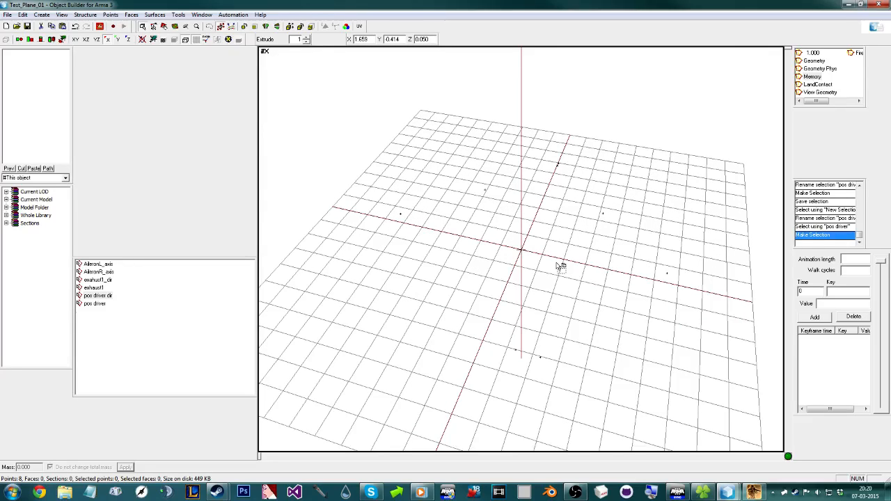
drag(586, 293, 697, 203)
middle_drag(698, 251, 619, 308)
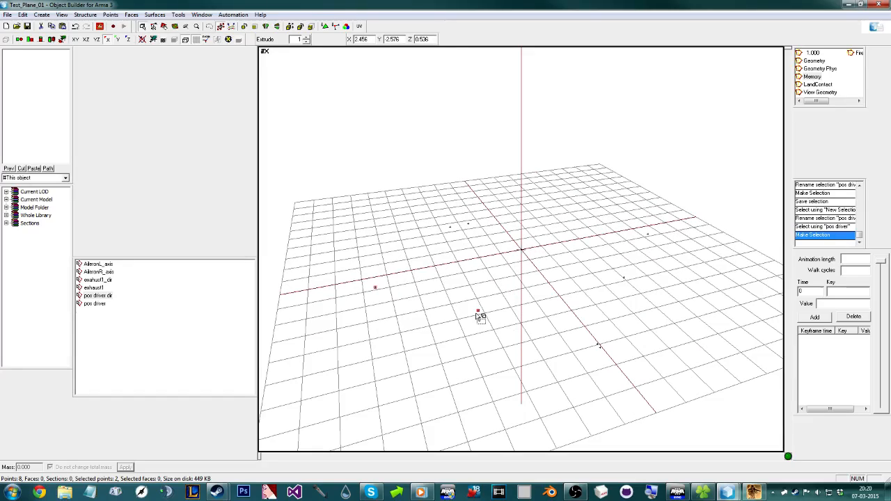
middle_drag(466, 274, 421, 255)
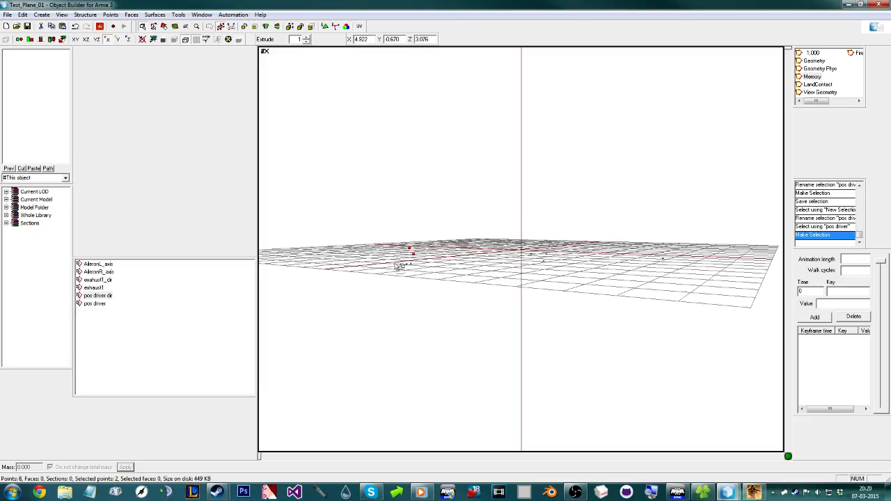
middle_drag(408, 255, 408, 249)
middle_drag(498, 298, 502, 276)
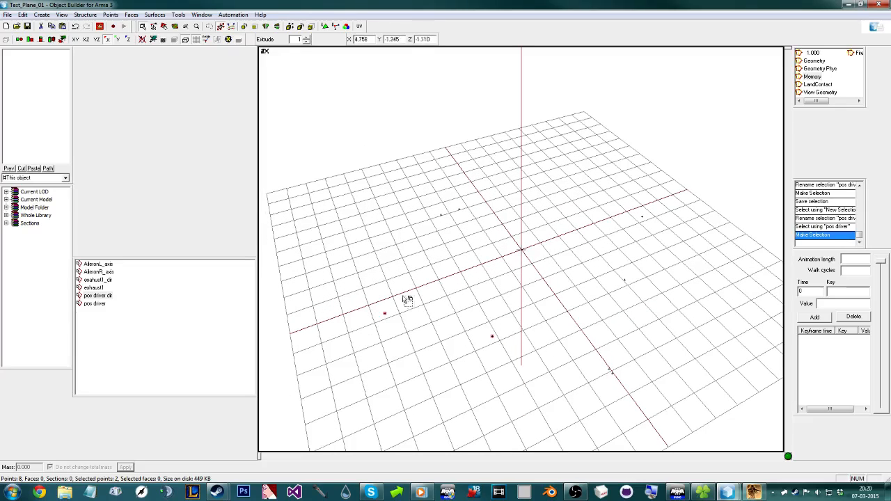
key(alt)
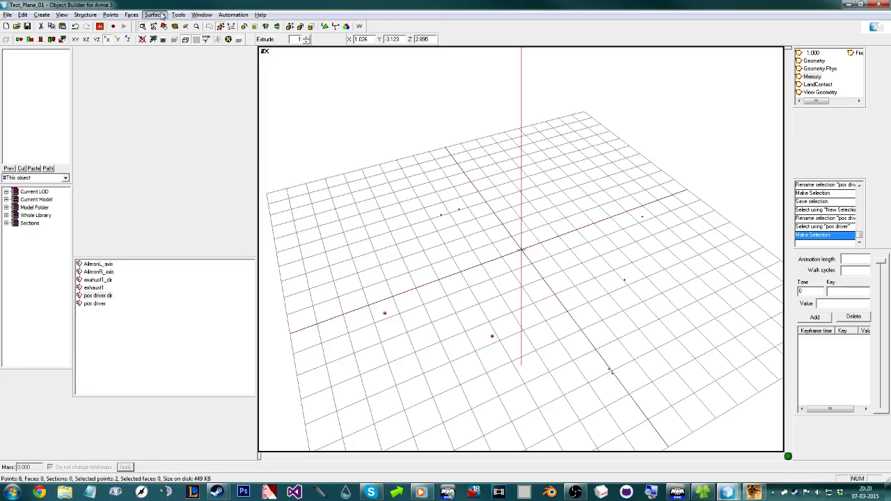
Step: Open the point properties for the two selected left aileron axis points in the Memory LOD
click(199, 14)
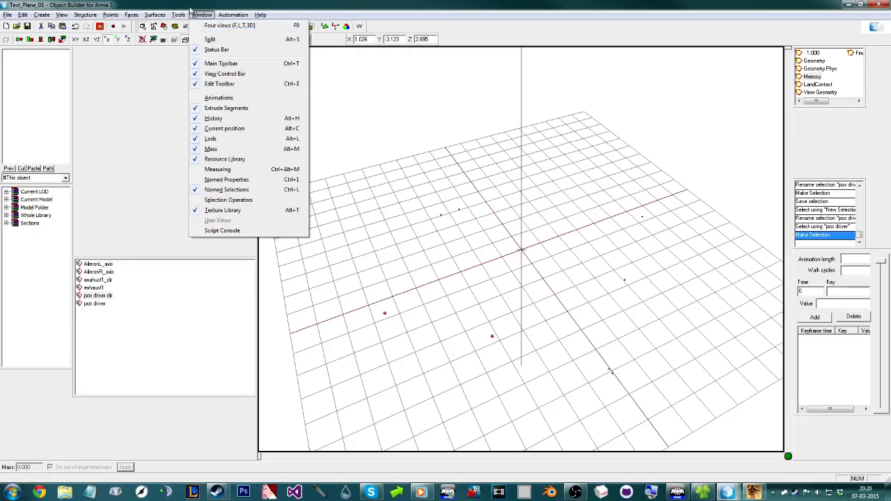
mouse_move(117, 16)
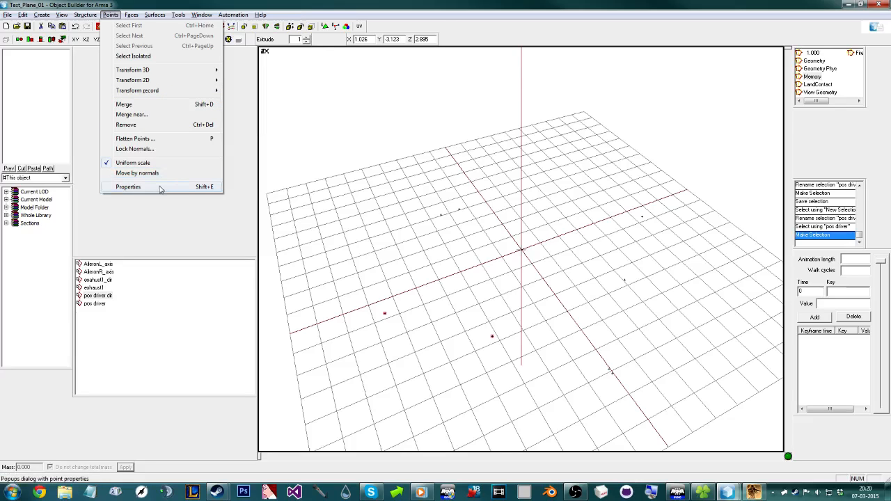
drag(353, 364, 527, 313)
click(128, 13)
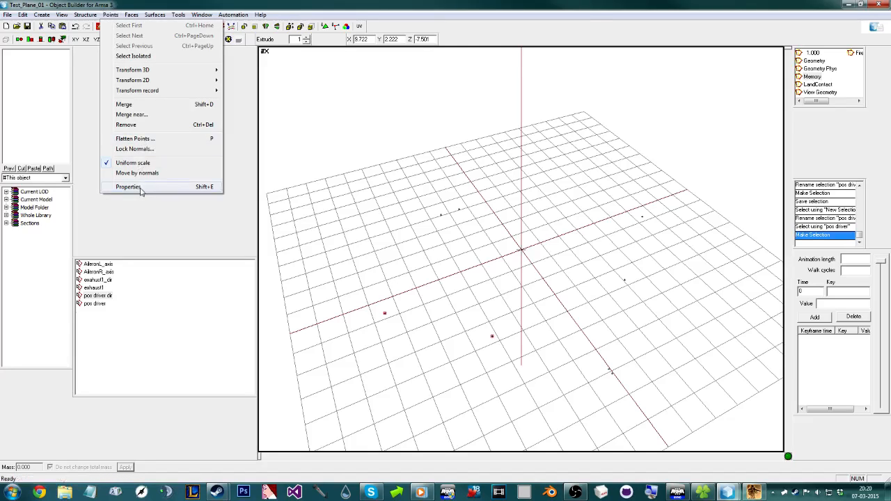
click(125, 187)
Step: Capture the point properties dialog with the Snipping Tool, and arrange the capture beside the resized model window for comparison
click(12, 492)
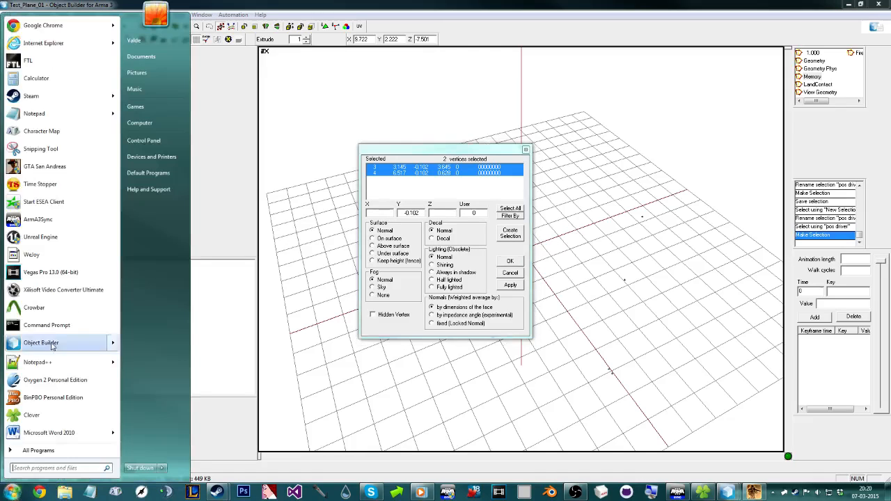
click(63, 147)
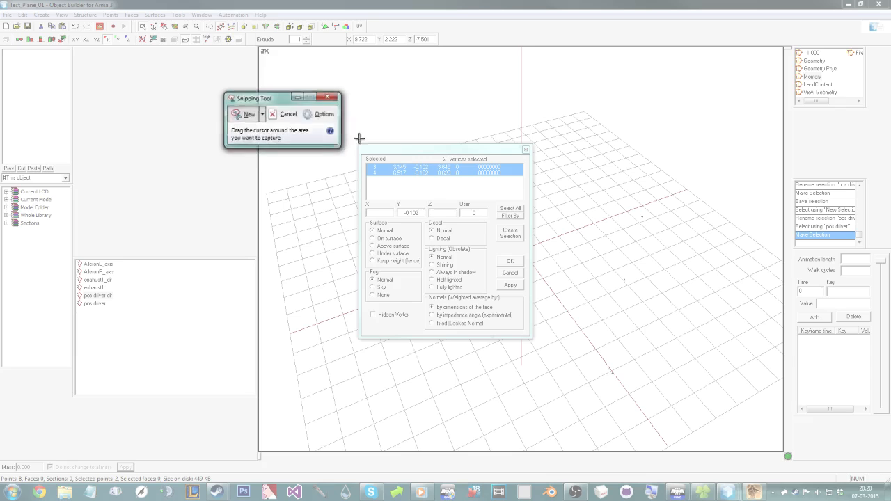
drag(358, 143, 533, 338)
drag(386, 67, 623, 97)
click(458, 152)
click(755, 493)
click(504, 16)
click(525, 150)
drag(292, 5, 144, 43)
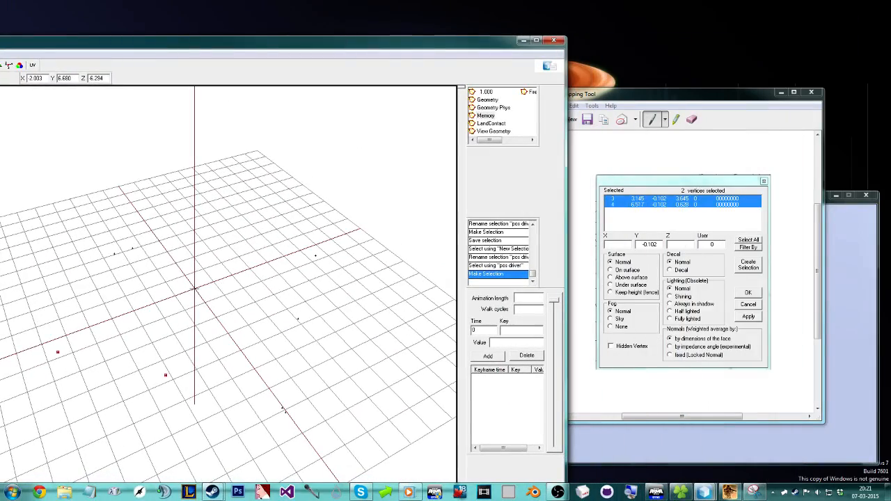
Step: Reopen the selected points' properties and compare the coordinates of vertices 3 and 4 with the captured dialog
click(99, 54)
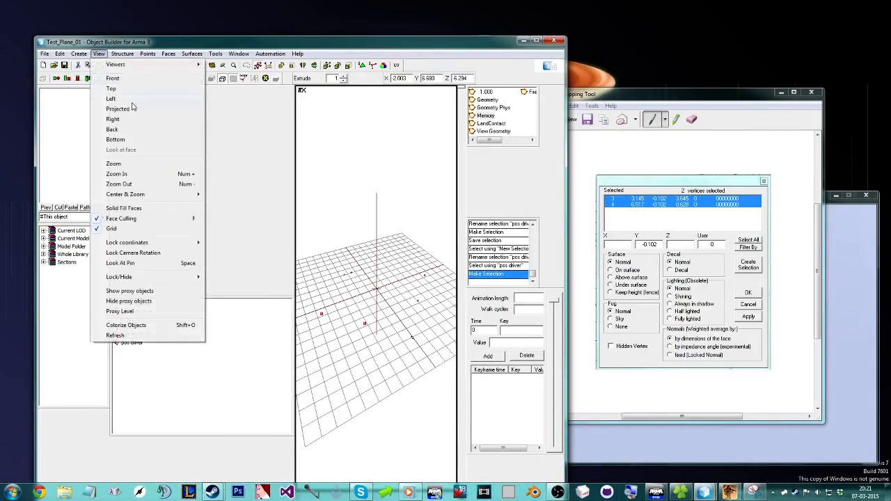
mouse_move(148, 53)
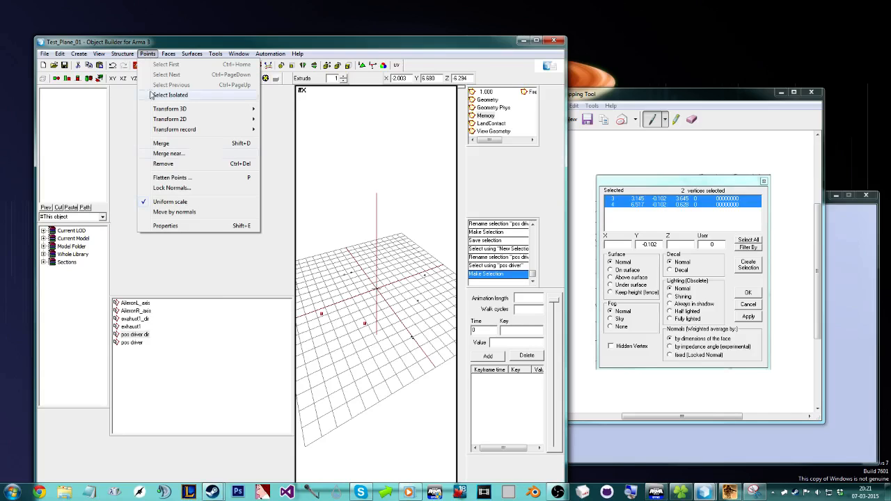
click(182, 225)
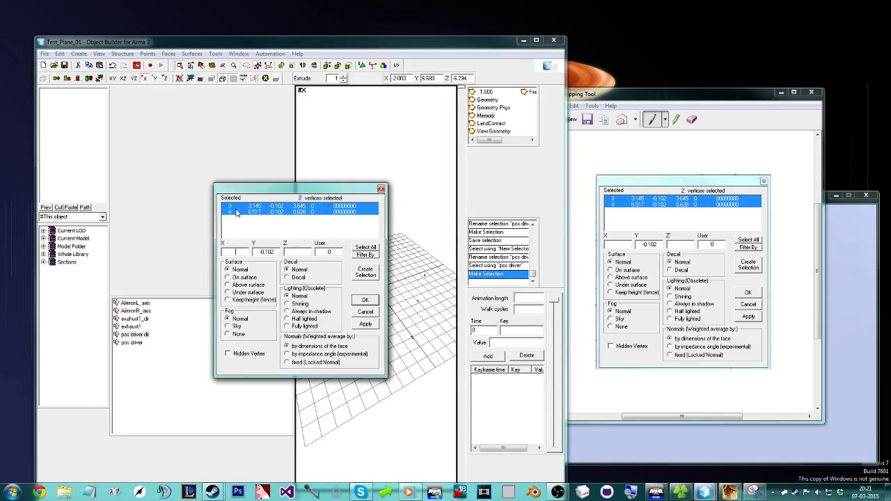
click(255, 206)
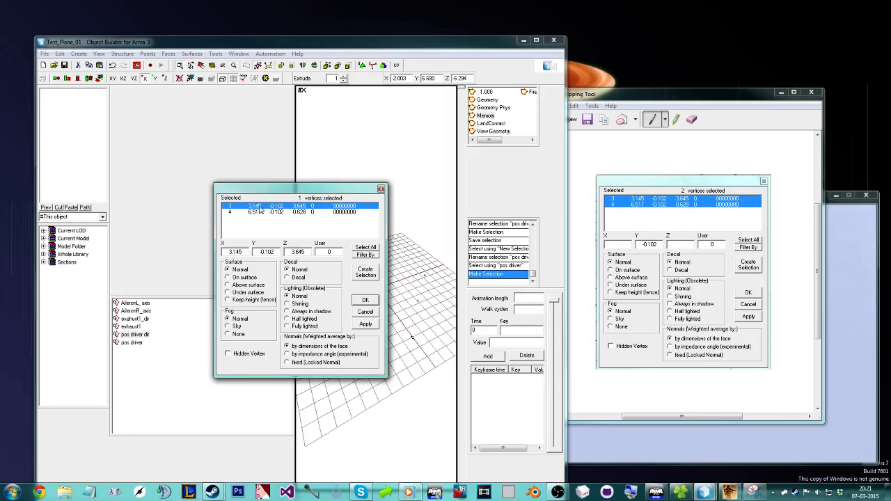
click(252, 212)
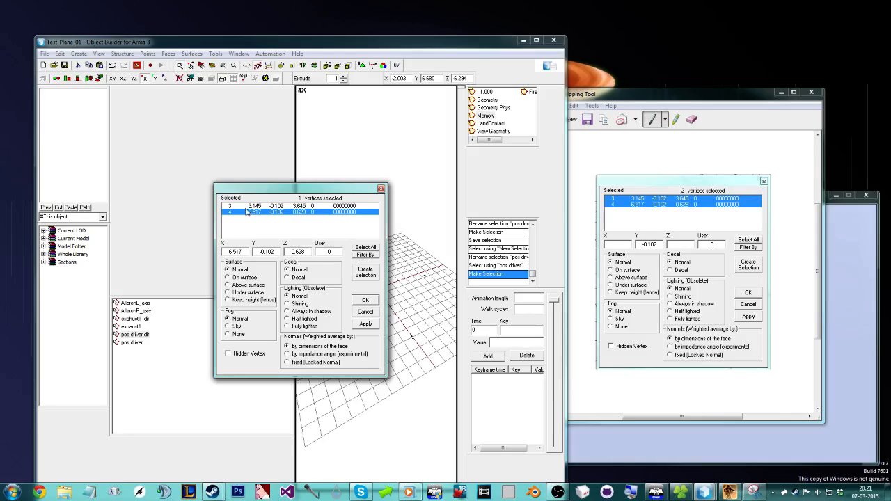
click(253, 206)
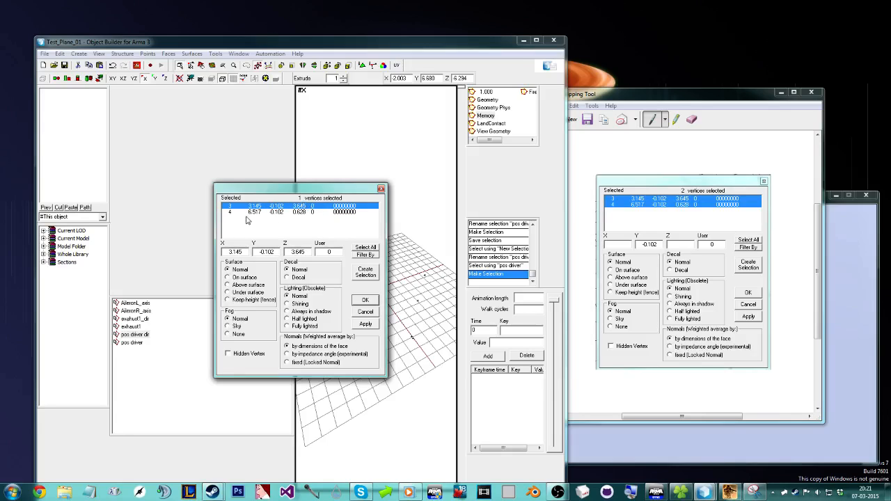
click(301, 213)
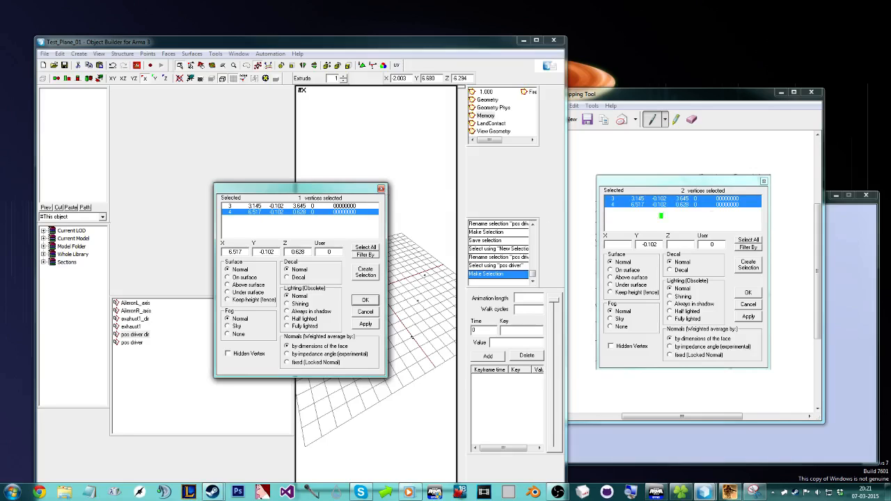
Step: Close the point properties and the leftover windows, discarding the snip, and maximize the jet's model window
click(381, 190)
click(811, 92)
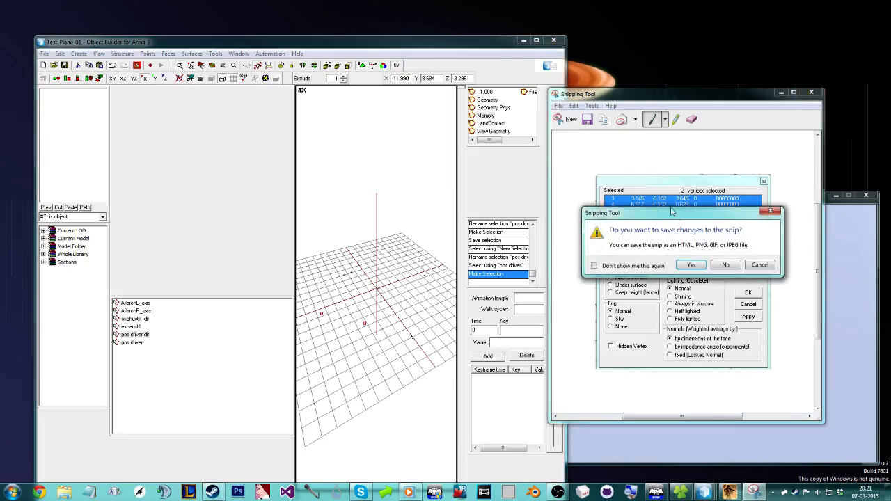
click(726, 265)
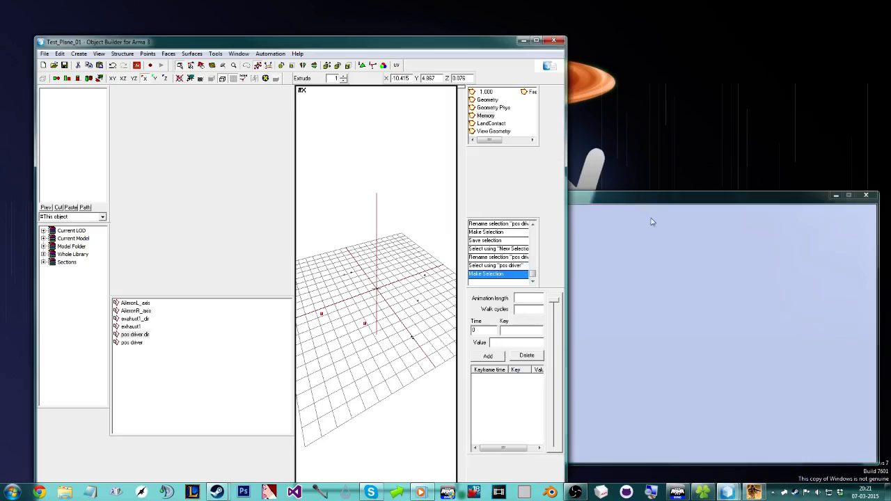
click(866, 196)
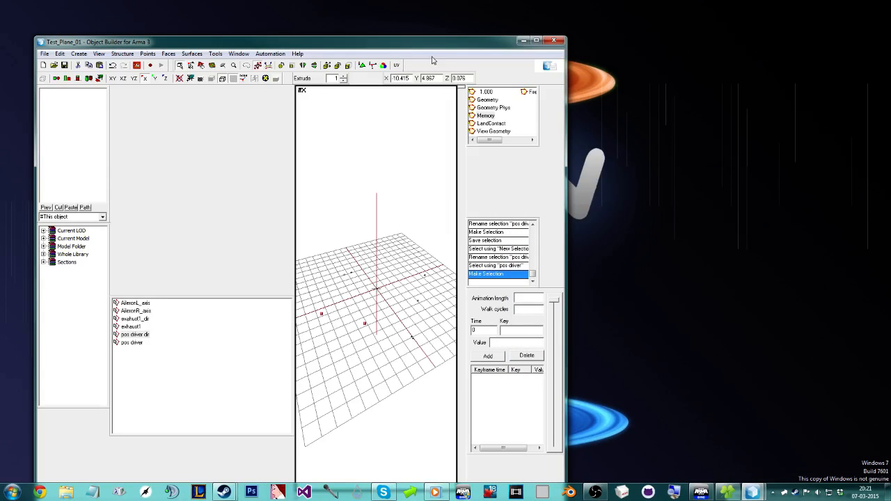
drag(435, 44, 463, 1)
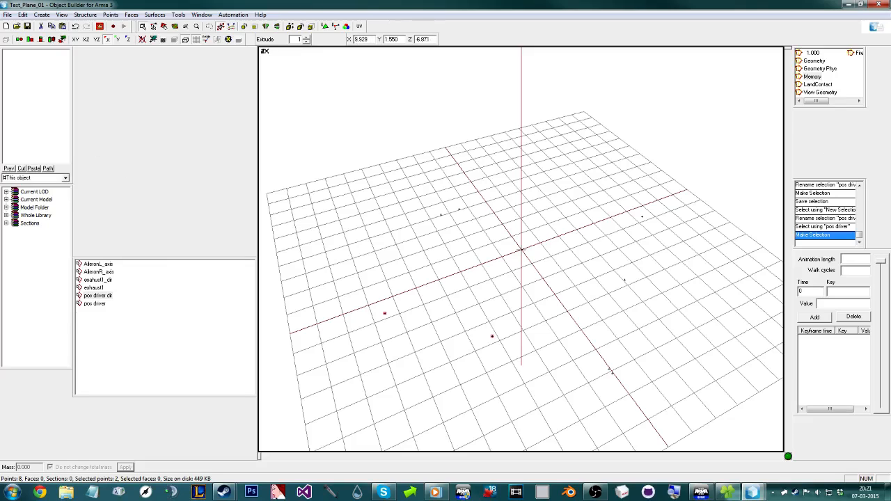
Step: Save the jet model and close its Object Builder window
click(7, 14)
click(104, 73)
click(878, 5)
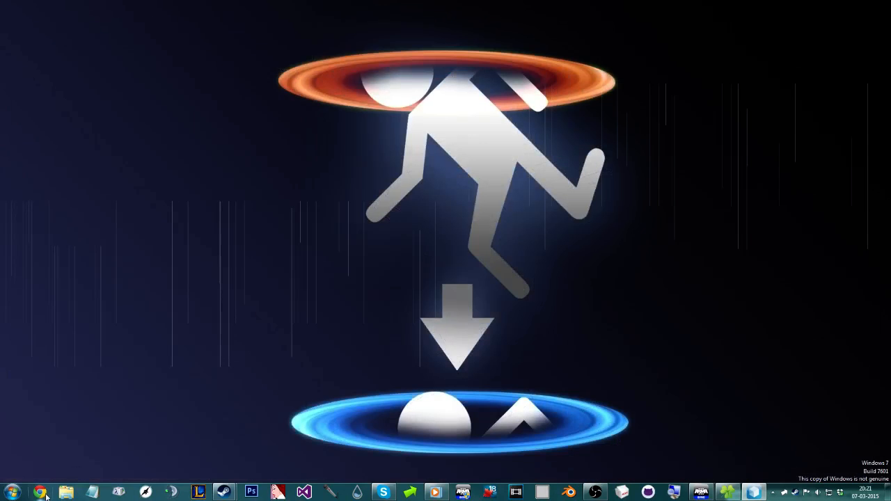
Step: Switch to the file manager and copy the jet's Test_Plane_01 P3D file from the armafuturejet folder
right_click(65, 492)
click(42, 342)
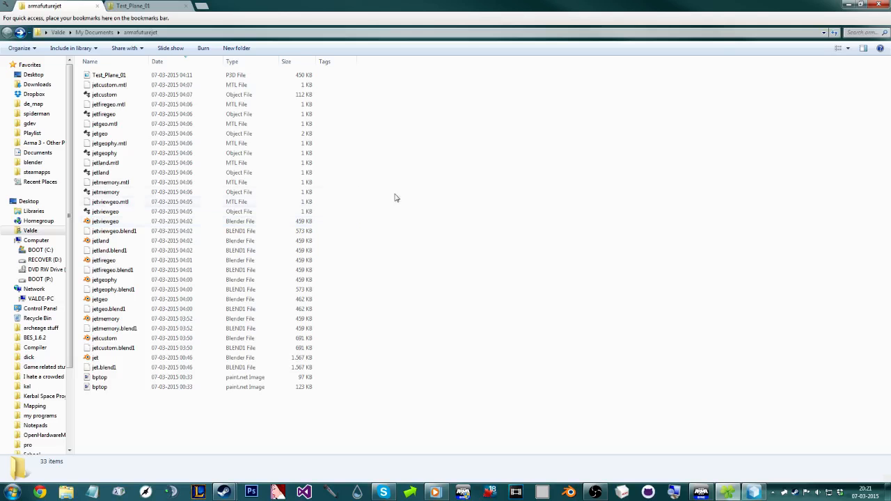
right_click(114, 76)
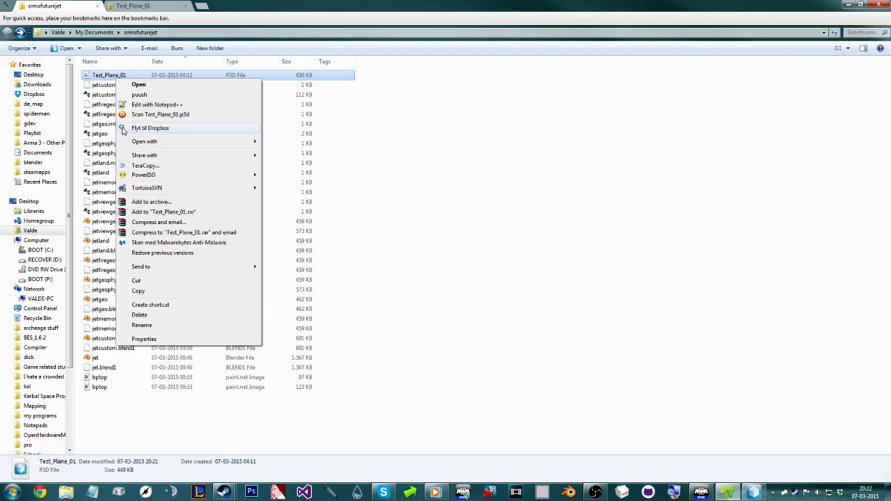
click(145, 294)
Step: Go from the steamapps folder through common and Arma 3 Tools to the Samples_F folder
click(128, 6)
click(86, 8)
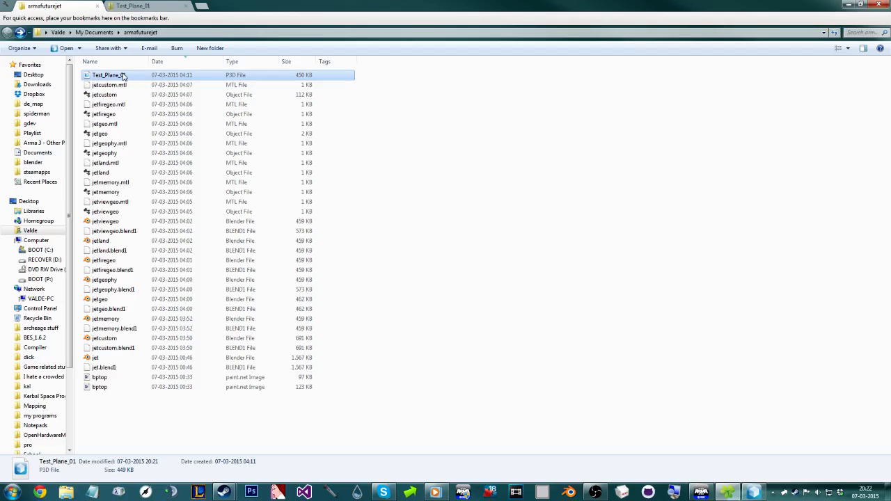
click(131, 7)
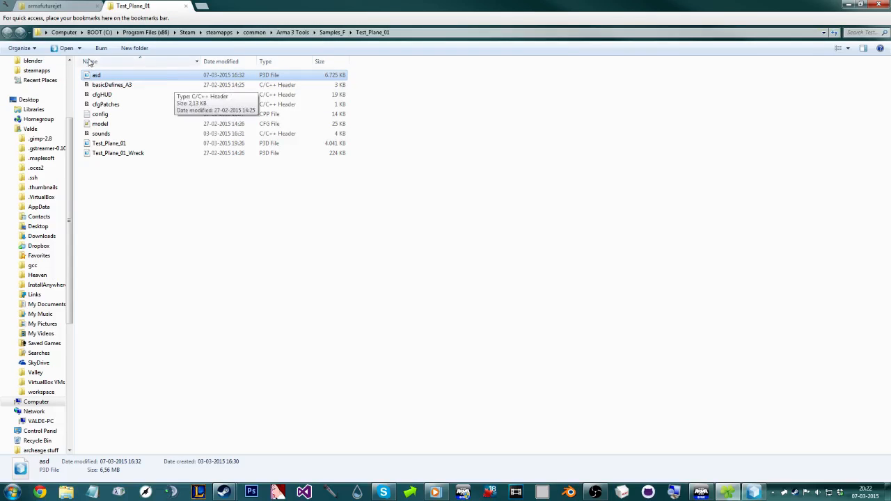
click(219, 32)
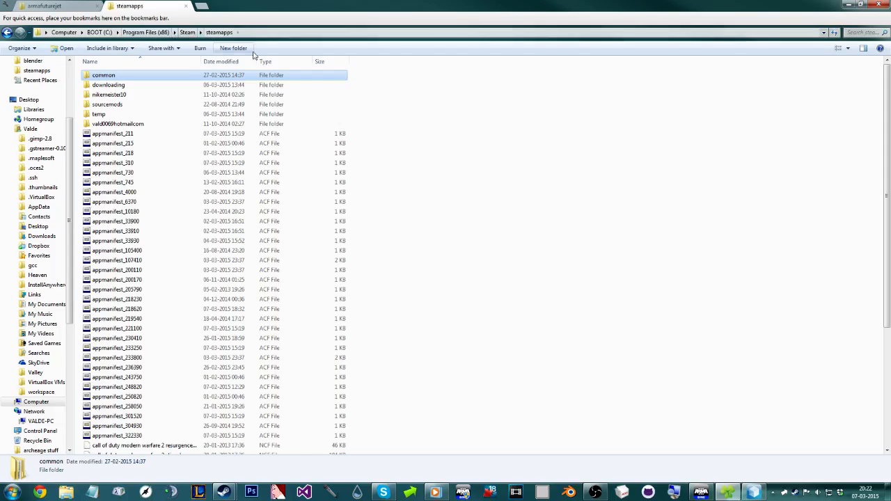
double_click(133, 76)
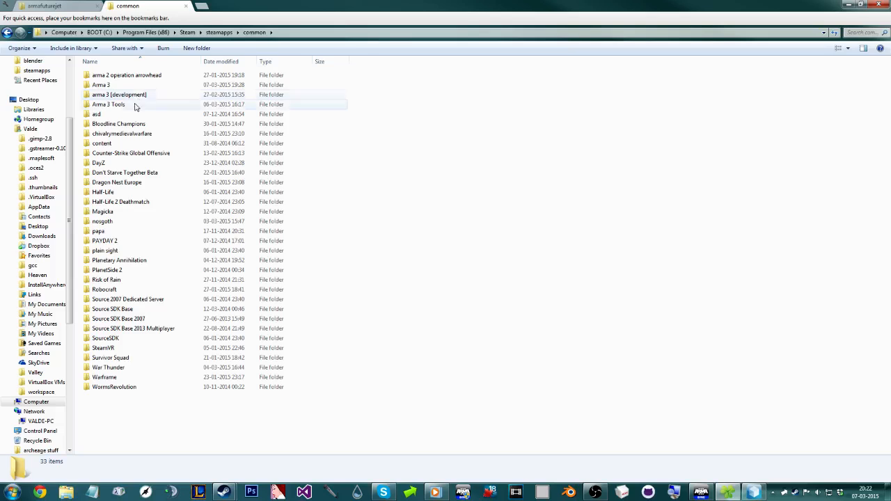
double_click(137, 105)
scroll(188, 169, down, 7)
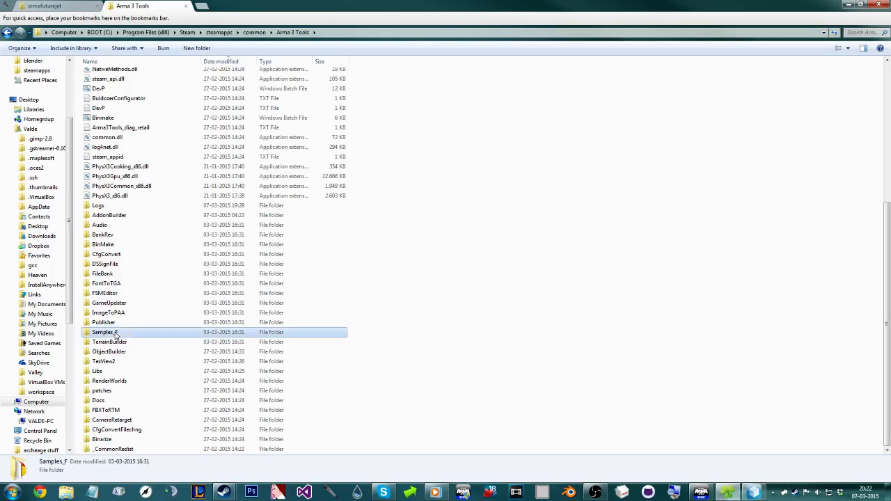
double_click(112, 333)
Step: Look over the contents of Samples_F, including the Arma_Public_License text file
drag(368, 406, 267, 68)
click(481, 318)
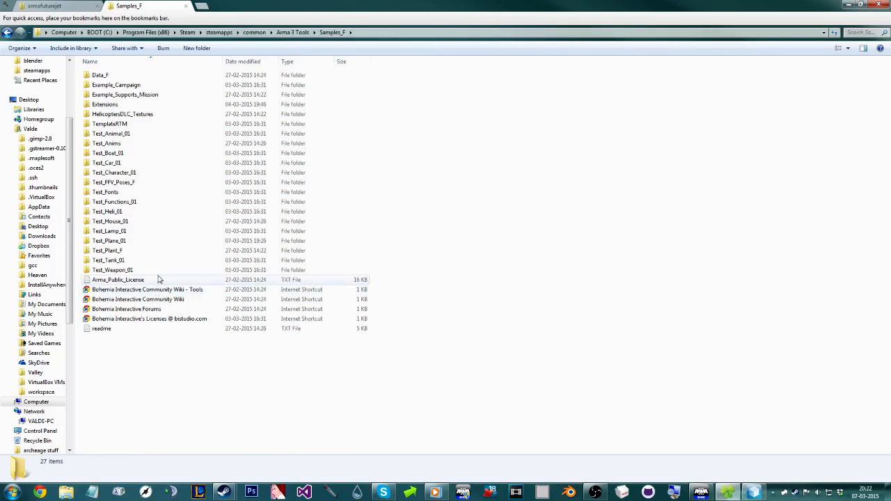
double_click(156, 280)
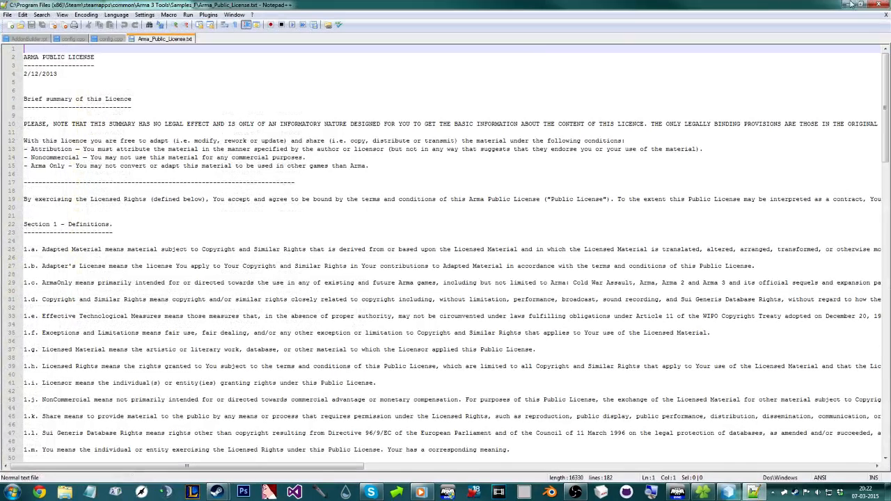
click(877, 4)
click(321, 318)
click(331, 380)
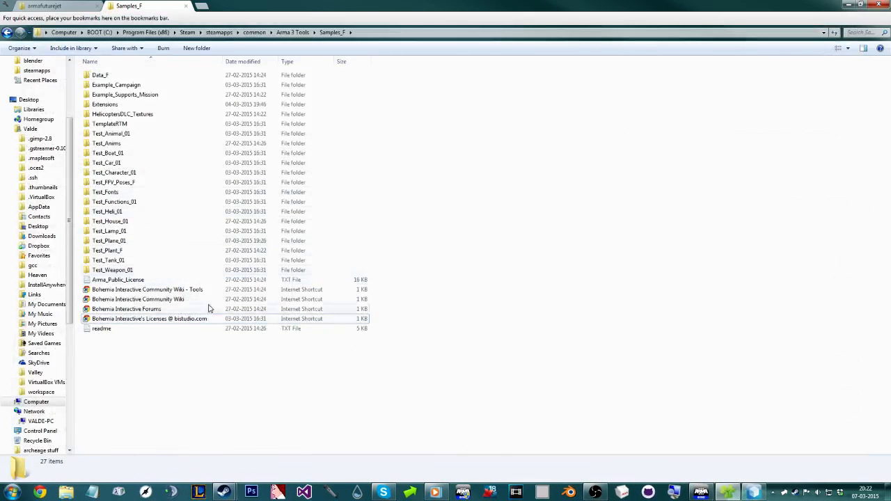
drag(142, 368, 219, 201)
click(684, 438)
Step: Try to launch Arma 3 Tools from Steam
right_click(785, 491)
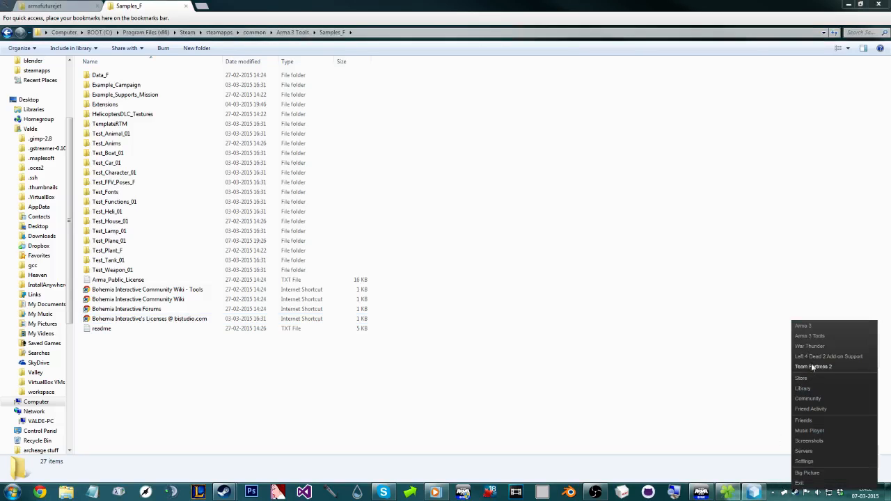
click(810, 335)
click(506, 293)
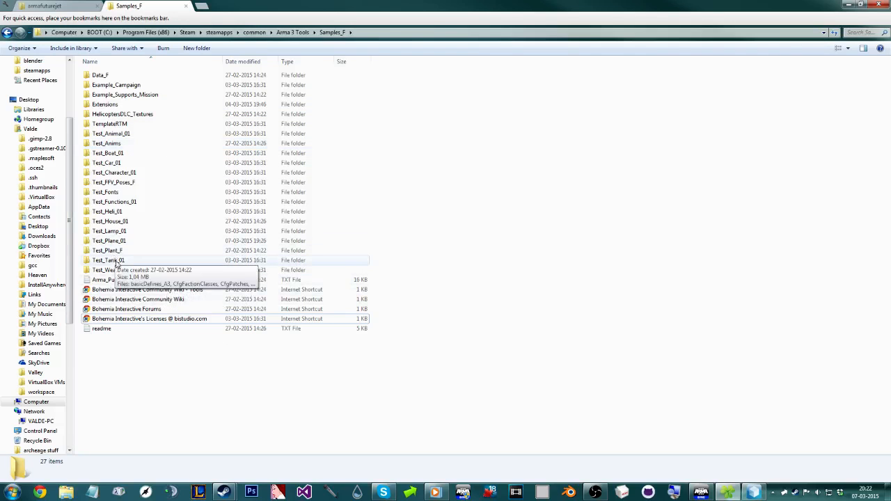
Step: Open the Test_Plane_01 sample folder inside Samples_F
click(124, 243)
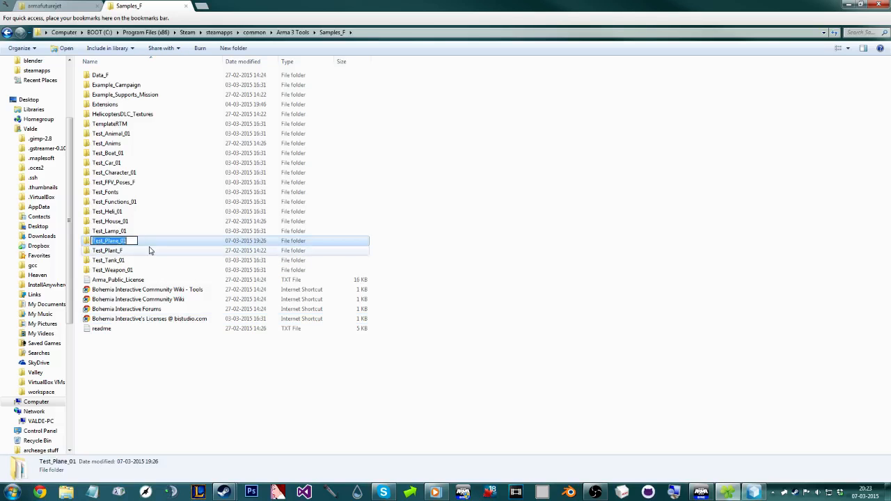
double_click(155, 243)
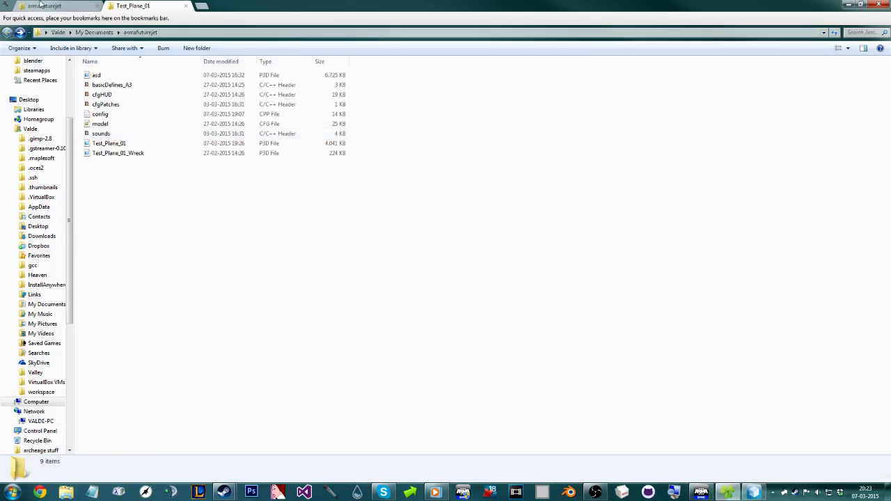
Step: Try to rename the sample's Test_Plane_01 P3D file as asd
right_click(114, 143)
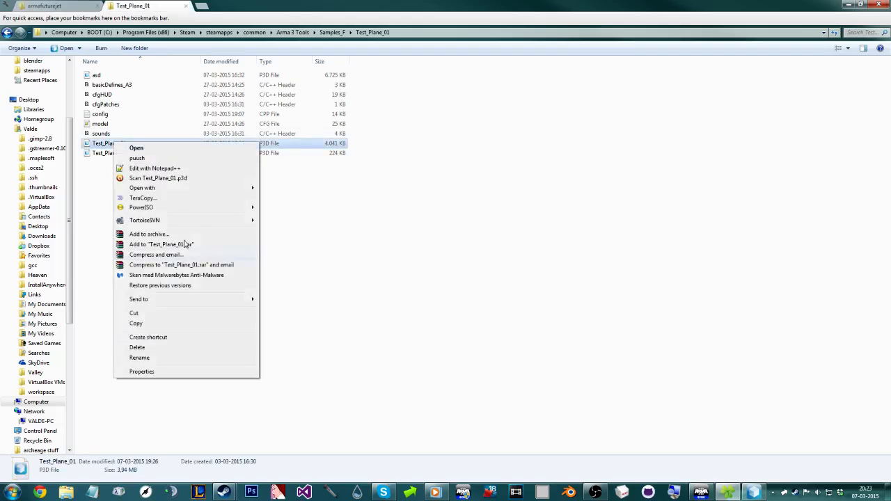
click(163, 357)
text(asd)
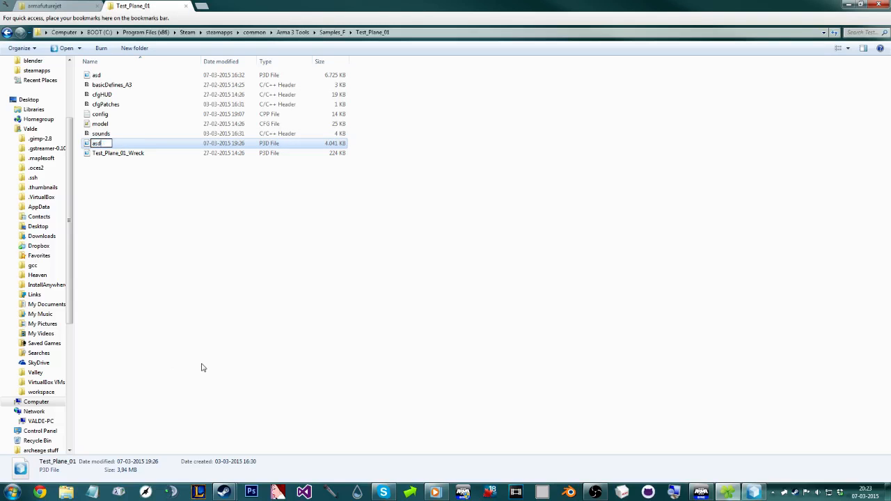
key(Return)
click(502, 275)
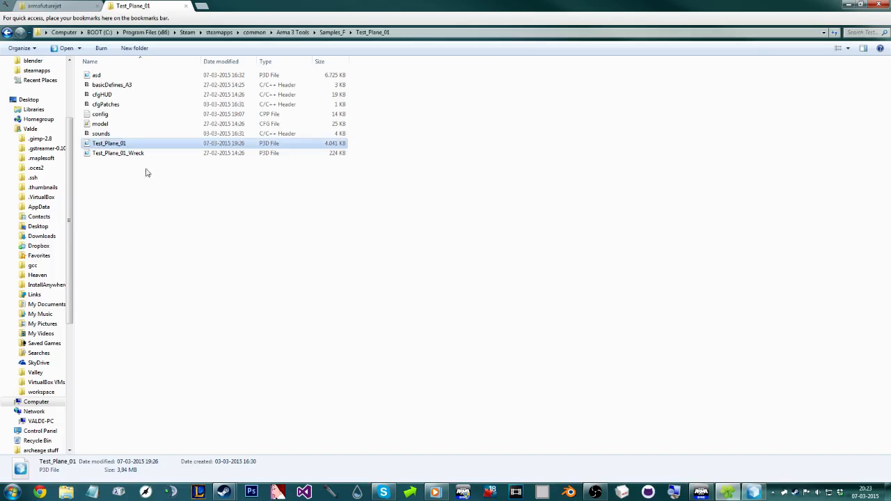
Step: Rename the sample's original Test_Plane_01 P3D file as iaoshfd83q
right_click(91, 143)
click(105, 356)
text(iaoshfd83q)
key(Return)
Step: Paste the saved jet model into the sample folder as its Test_Plane_01 P3D file
right_click(158, 196)
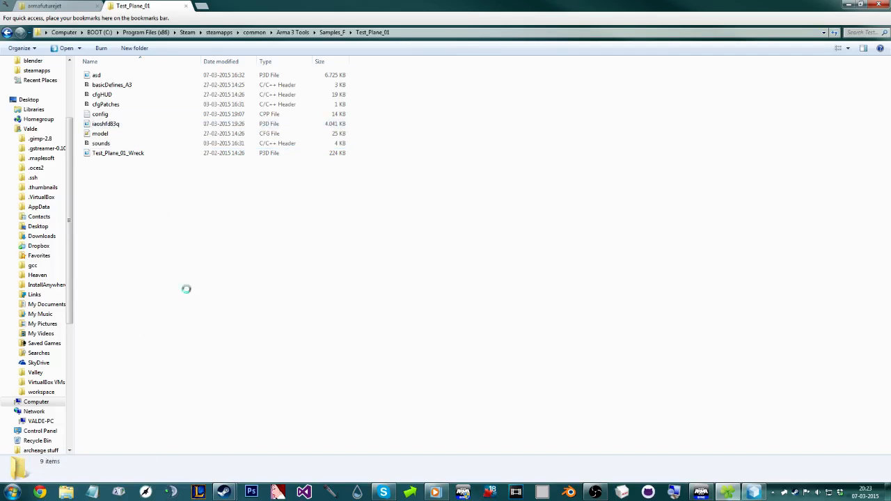
click(202, 261)
click(250, 277)
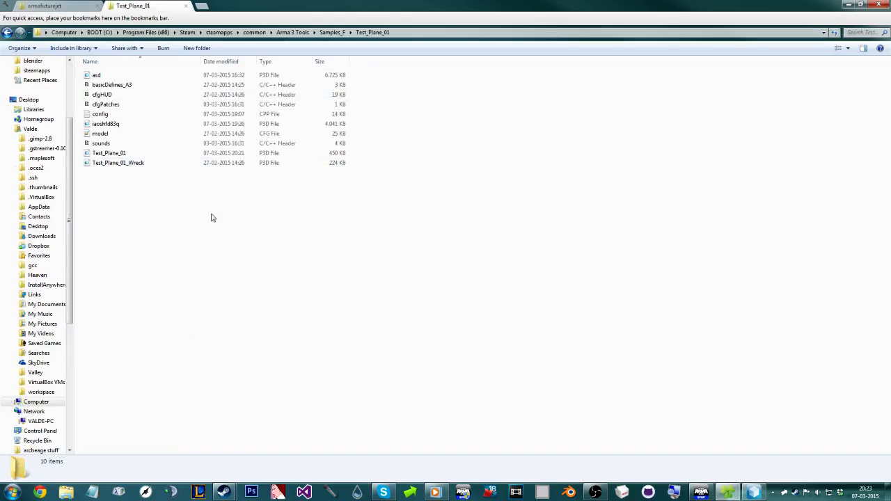
click(113, 153)
click(302, 251)
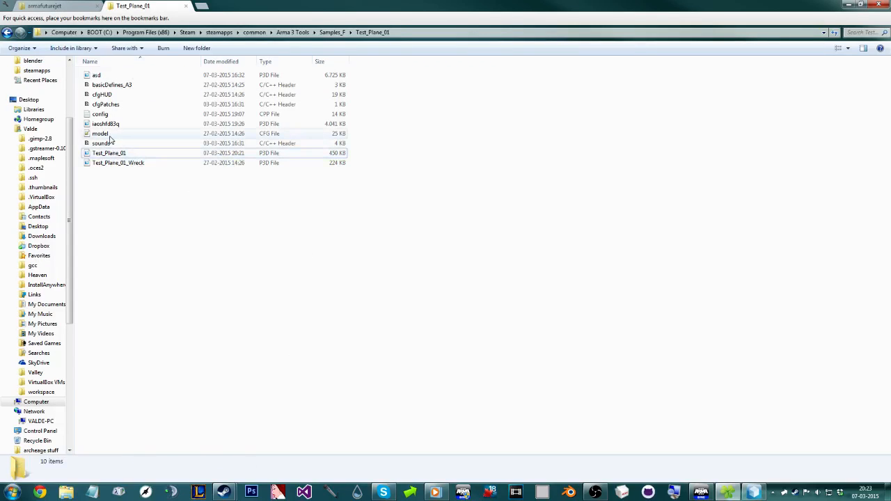
click(110, 153)
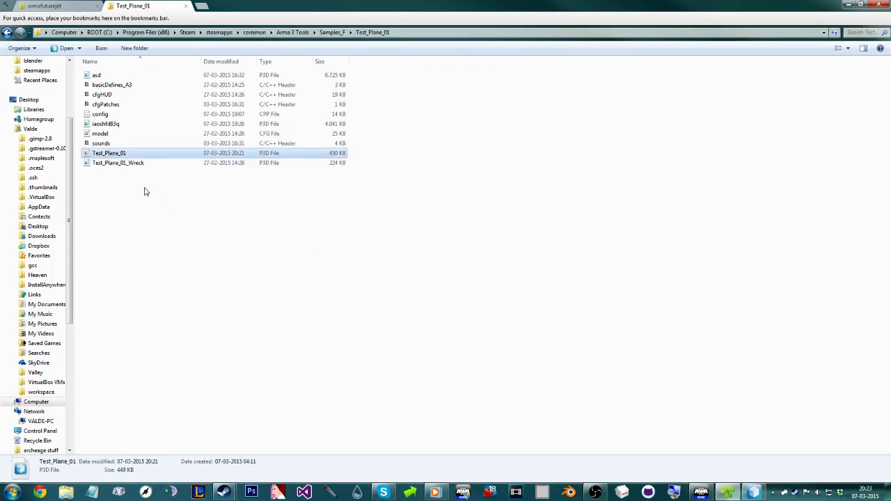
drag(144, 191, 132, 153)
drag(180, 231, 140, 154)
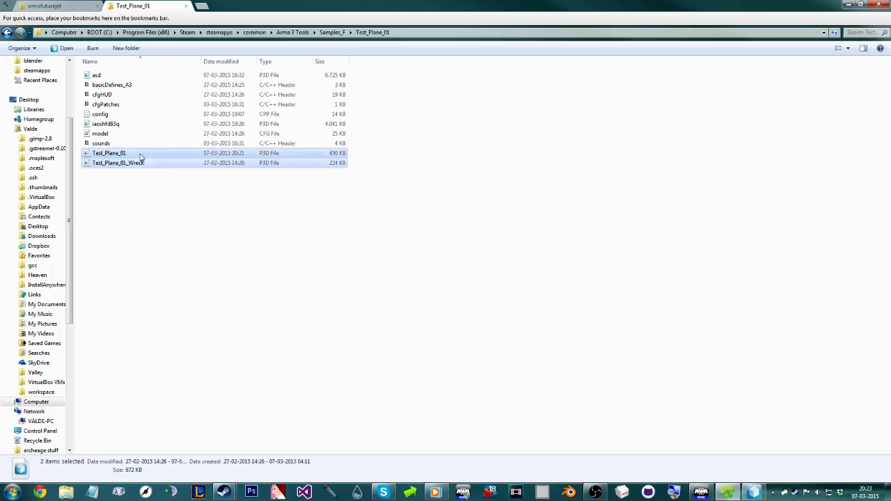
click(158, 192)
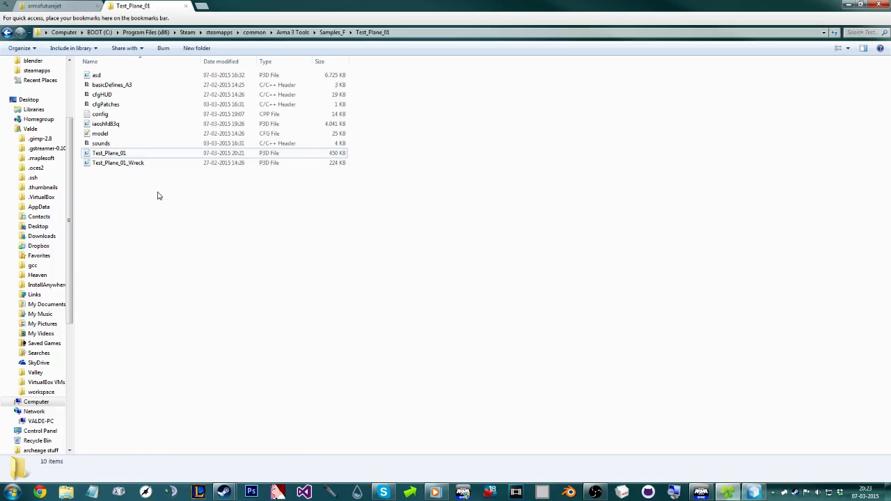
Step: Open the plane's config.cpp in Notepad++ and look over its vehicle definition, model path and wing vortex settings
click(103, 115)
right_click(103, 115)
click(143, 148)
scroll(257, 209, down, 8)
scroll(263, 229, down, 9)
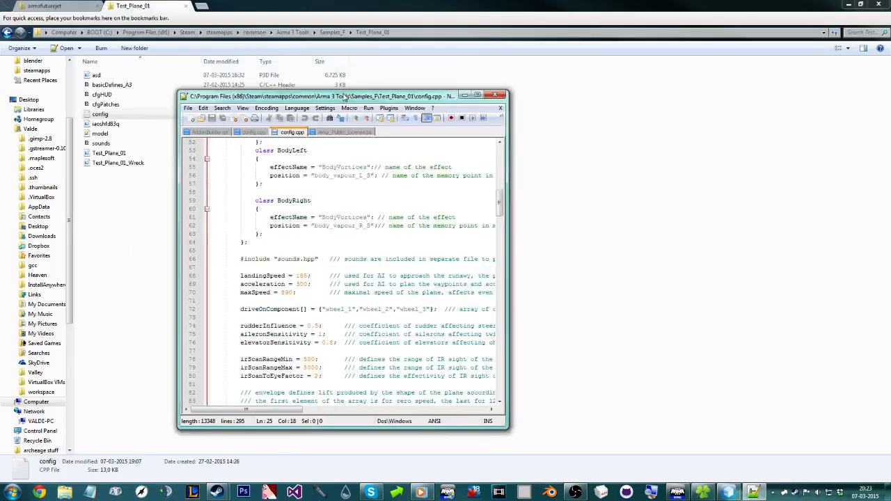
scroll(326, 66, up, 4)
drag(197, 291, 489, 289)
mouse_move(482, 291)
mouse_down()
mouse_move(151, 291)
mouse_move(390, 282)
mouse_move(482, 290)
mouse_up()
click(394, 349)
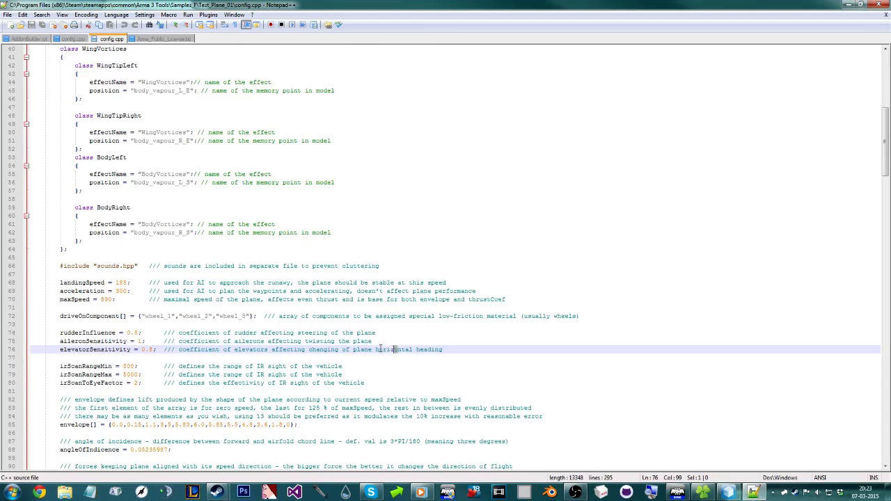
scroll(390, 355, up, 13)
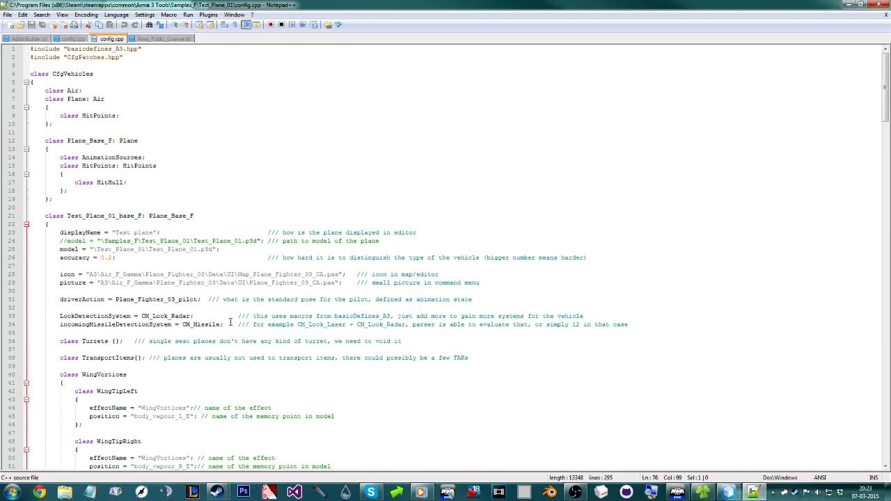
scroll(233, 322, down, 4)
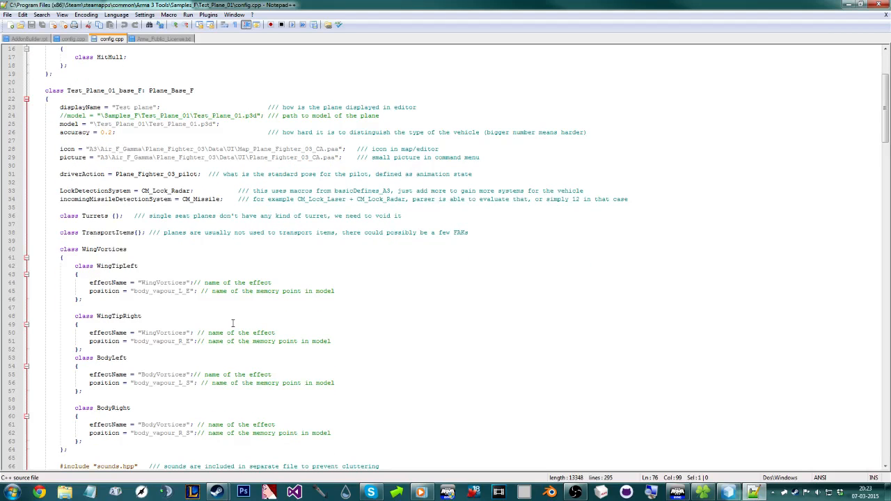
scroll(250, 311, up, 4)
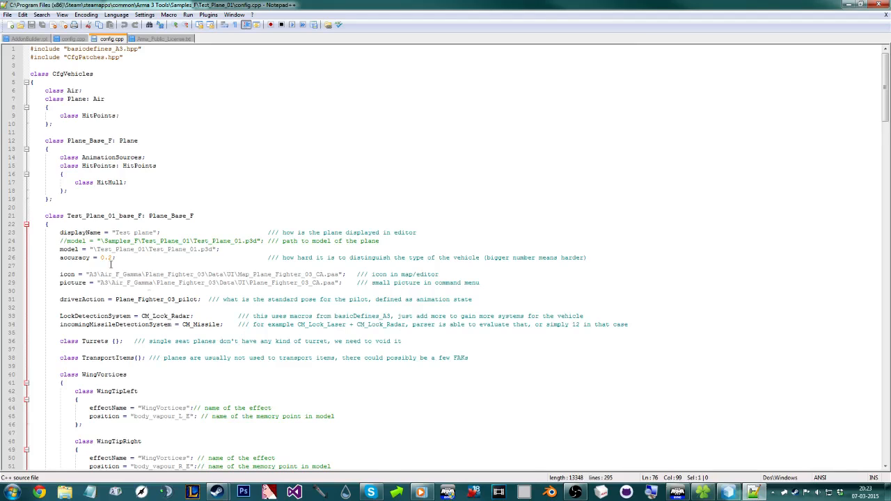
scroll(110, 264, down, 5)
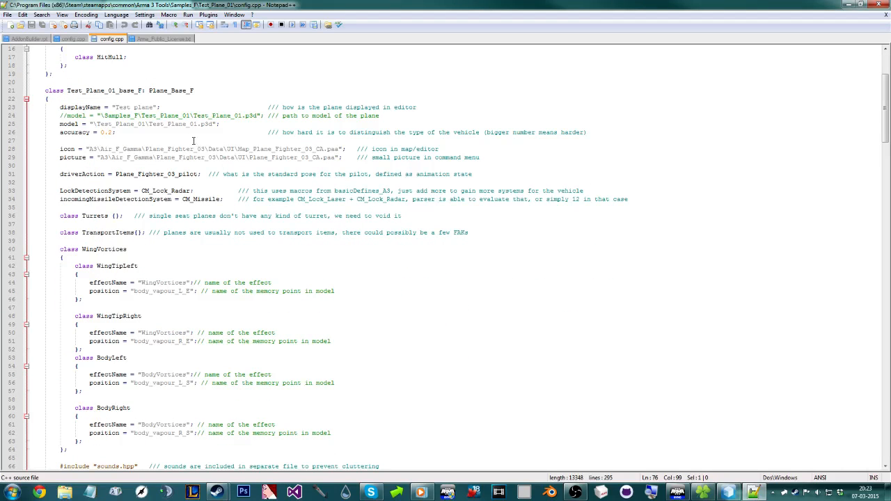
Step: Examine in config.cpp how Test_Plane_01_base_F inherits through Plane_Base_F and Plane from the Air class
click(146, 90)
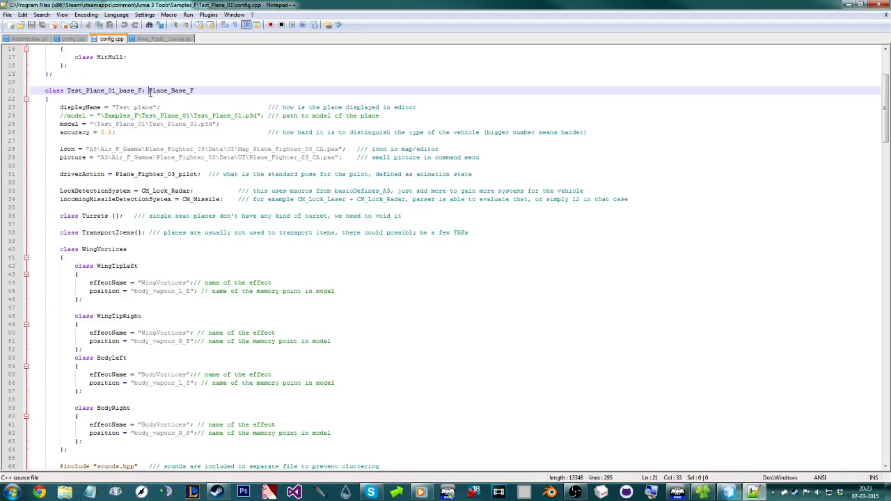
drag(66, 90, 126, 90)
click(152, 89)
double_click(151, 90)
scroll(153, 132, up, 2)
click(222, 217)
scroll(158, 168, up, 1)
scroll(158, 168, up, 2)
drag(68, 141, 116, 141)
click(138, 135)
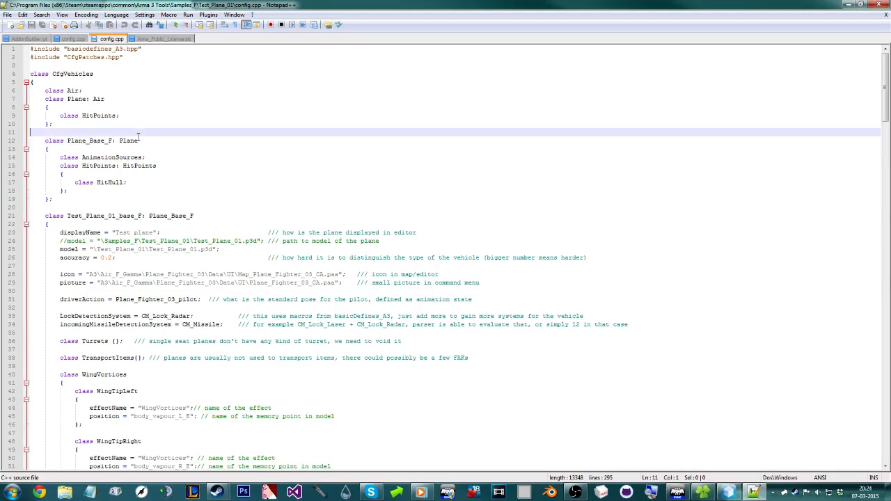
double_click(120, 141)
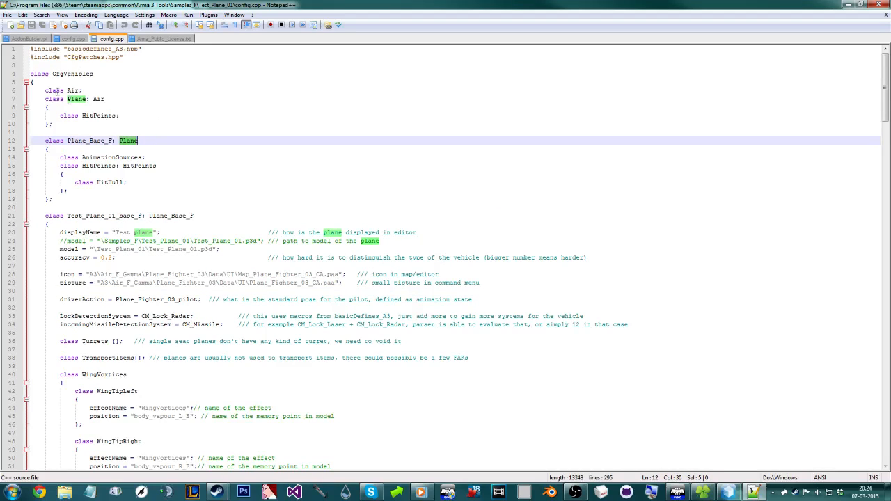
click(99, 99)
double_click(99, 98)
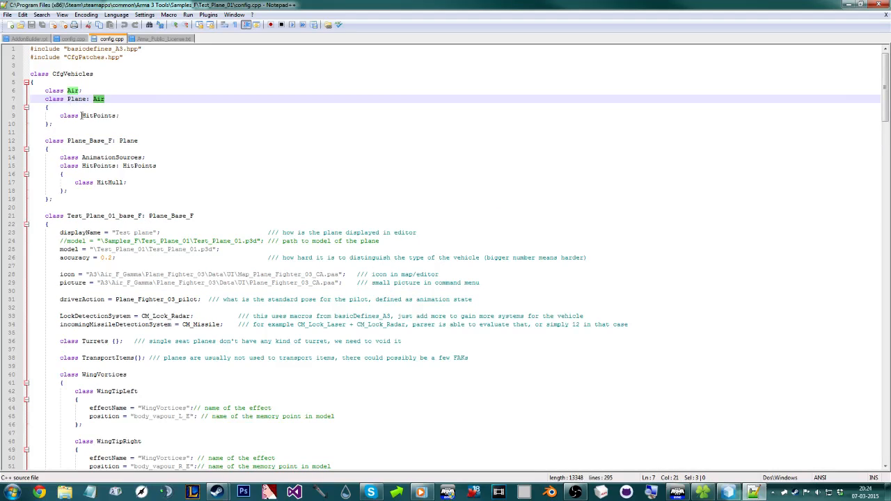
click(70, 90)
double_click(69, 90)
Step: Look through the flight, sensor, weapon and landing light settings further down in config.cpp
scroll(177, 261, down, 4)
click(177, 260)
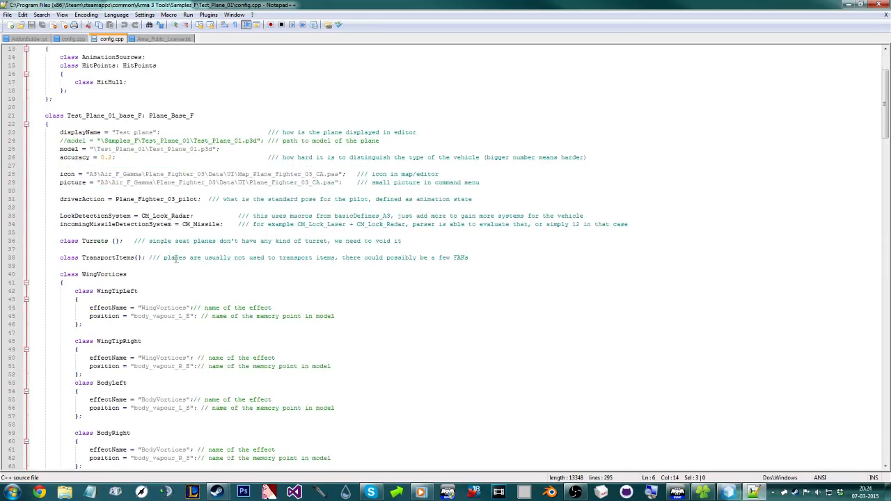
scroll(178, 261, down, 3)
scroll(208, 265, down, 20)
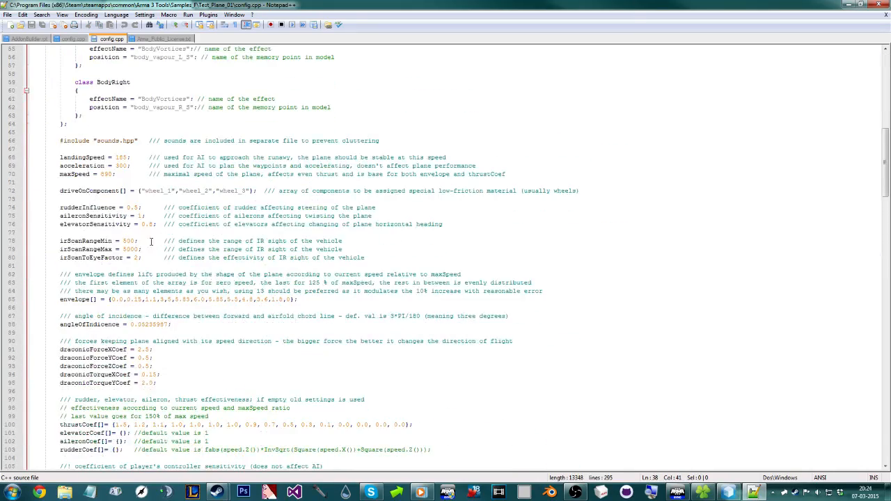
scroll(208, 266, down, 20)
scroll(163, 233, up, 20)
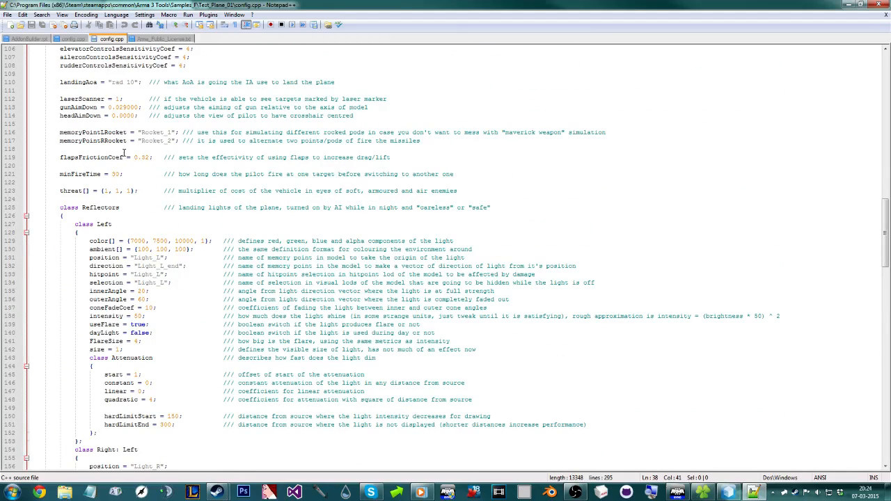
Step: Close all open documents except config.cpp and return to the Test_Plane_01 folder
right_click(106, 43)
click(123, 54)
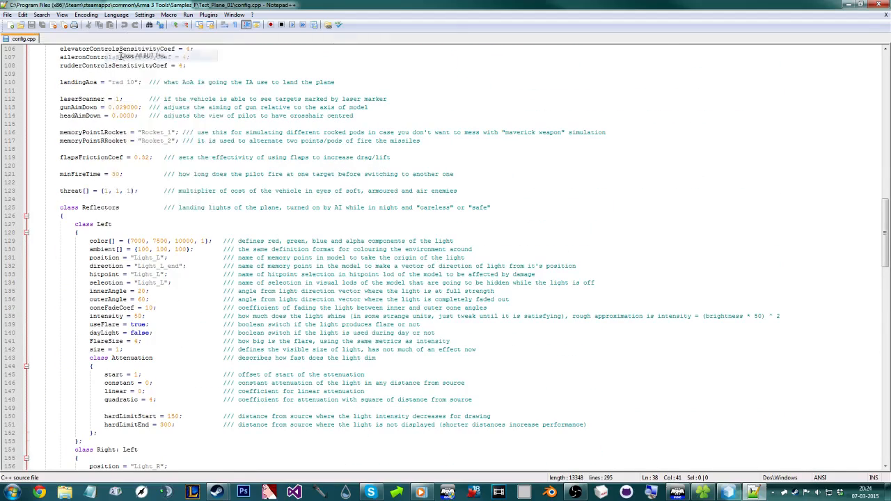
key(alt+Tab)
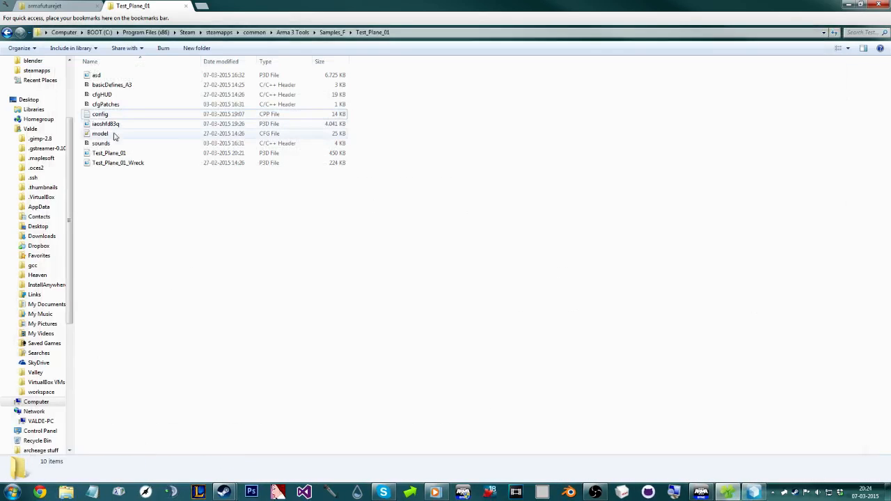
Step: Open the plane's model.cfg in Notepad++ and look through its CfgSkeletons classes and bone lists
right_click(109, 134)
click(140, 163)
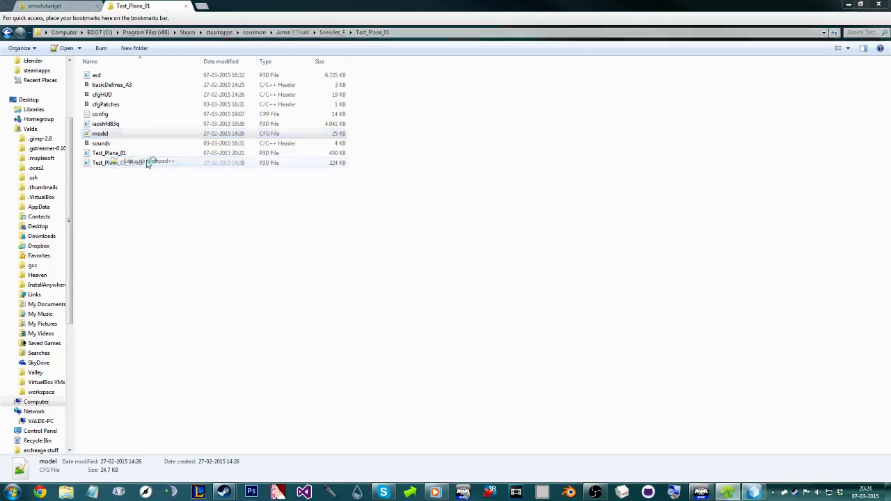
scroll(254, 189, down, 8)
scroll(254, 197, up, 8)
scroll(254, 198, down, 17)
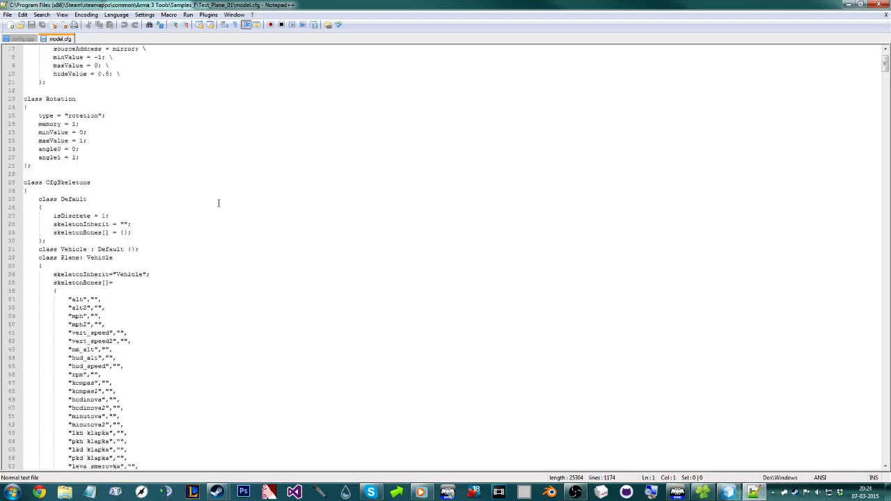
scroll(215, 206, down, 5)
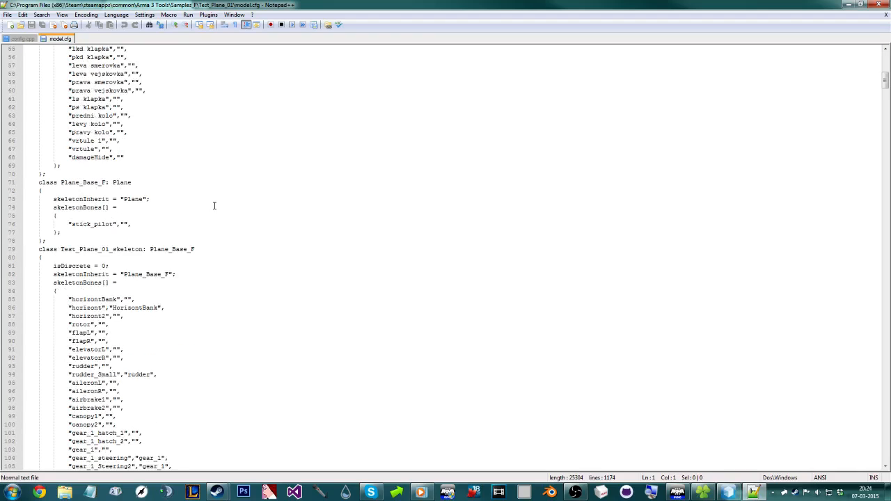
Step: Copy the entire text of model.cfg and go back to the Test_Plane_01 folder
click(132, 90)
key(ctrl+a)
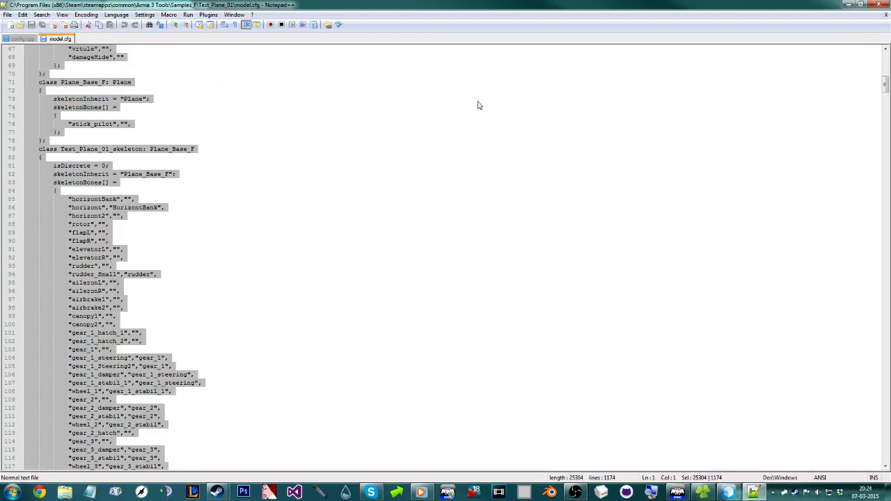
click(846, 4)
key(BackSpace)
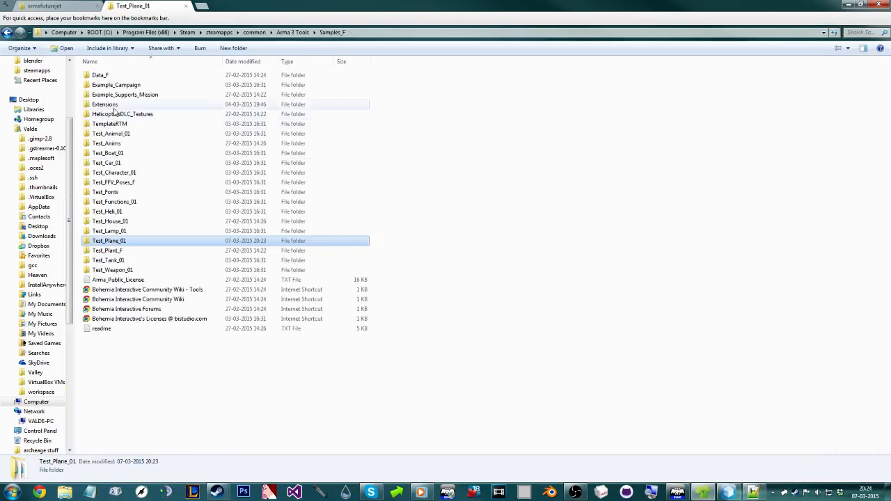
key(Return)
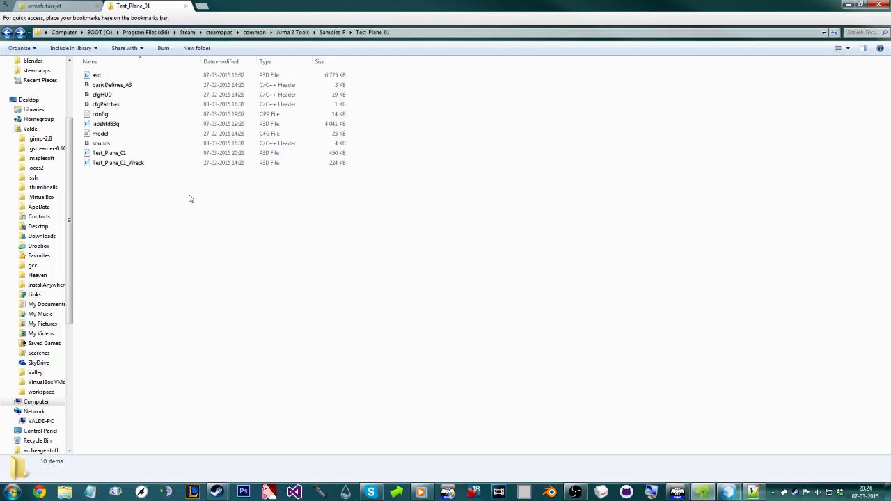
Step: Create config_2.cpp in the Test_Plane_01 folder with the full text of model.cfg, check it up to its first line and close the editor
click(105, 116)
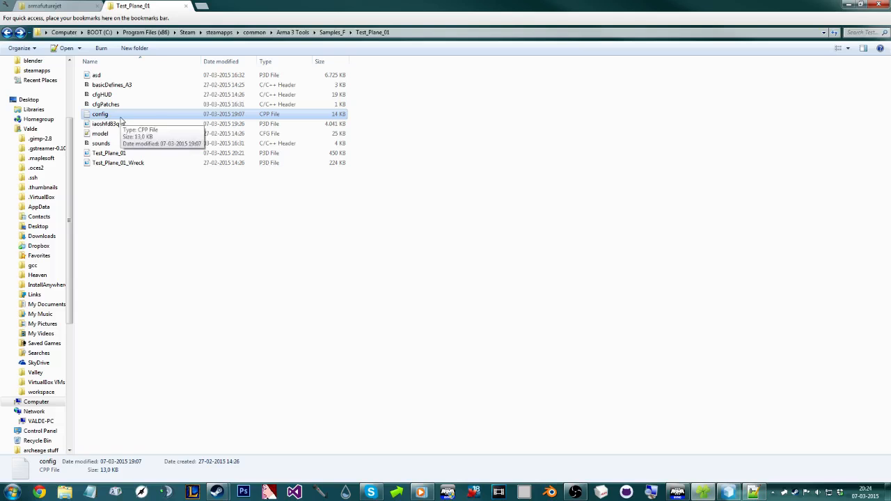
key(ctrl+v)
click(133, 128)
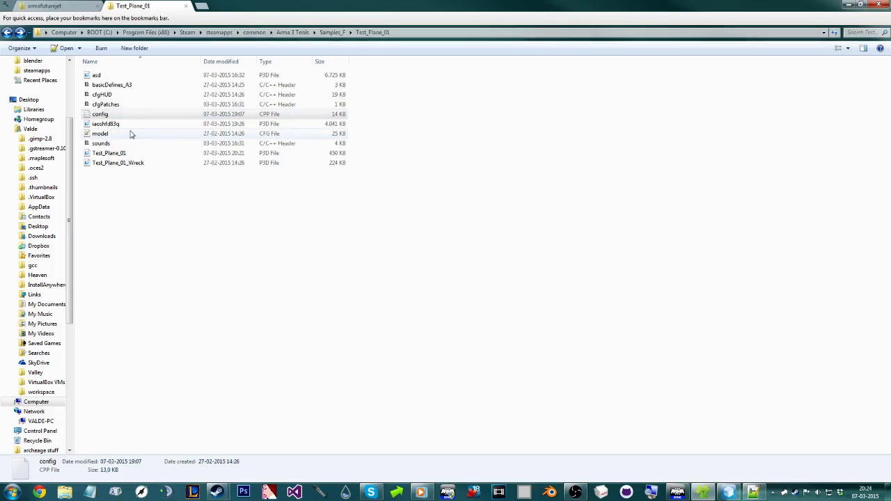
double_click(131, 142)
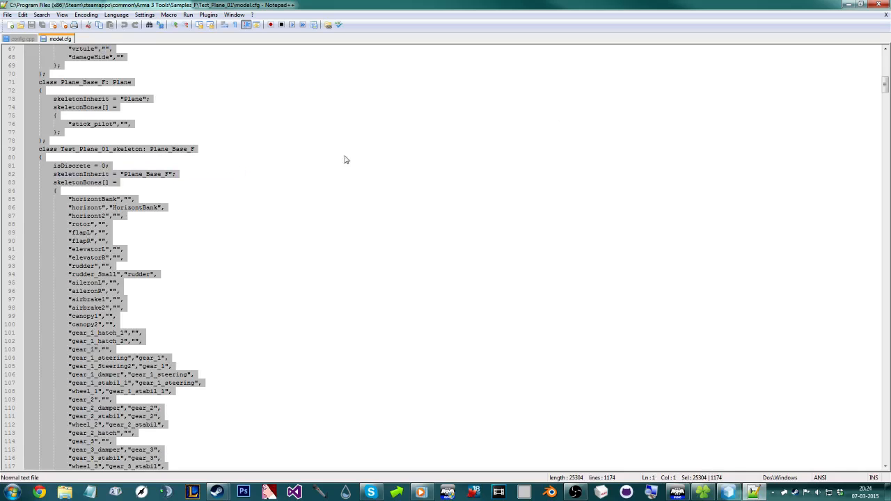
click(878, 5)
double_click(138, 122)
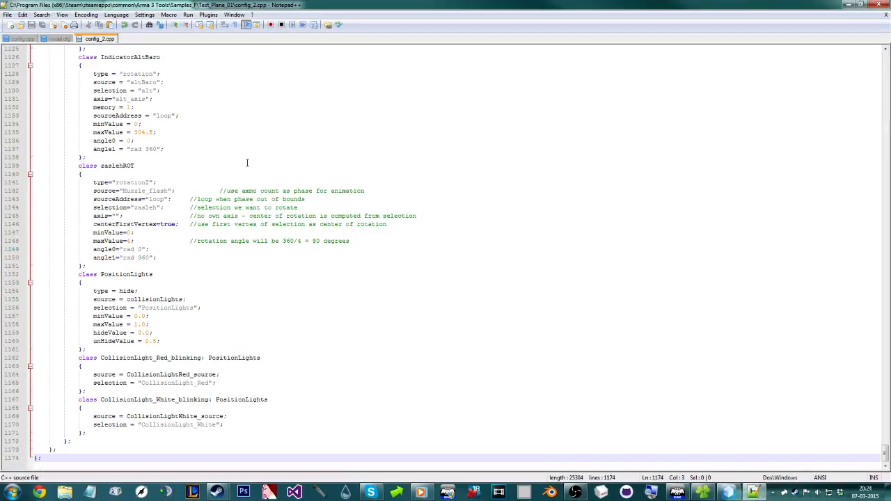
click(235, 167)
scroll(236, 167, up, 20)
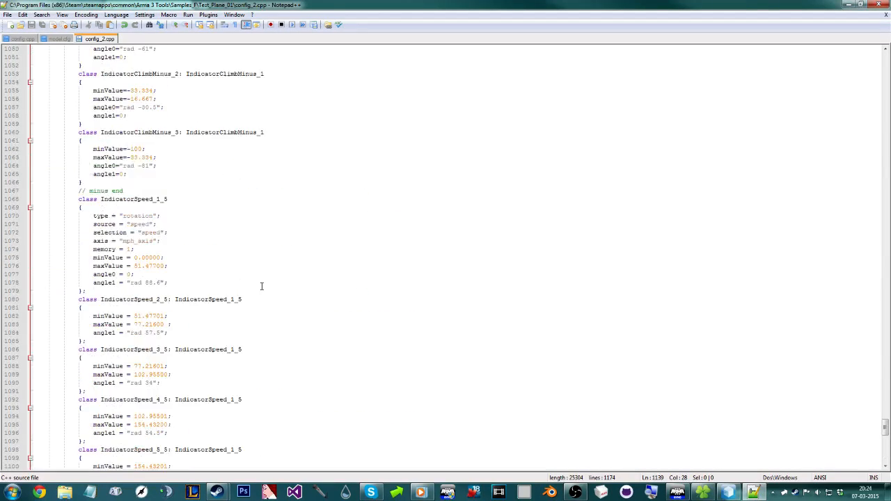
scroll(258, 293, up, 9)
drag(882, 422, 875, 4)
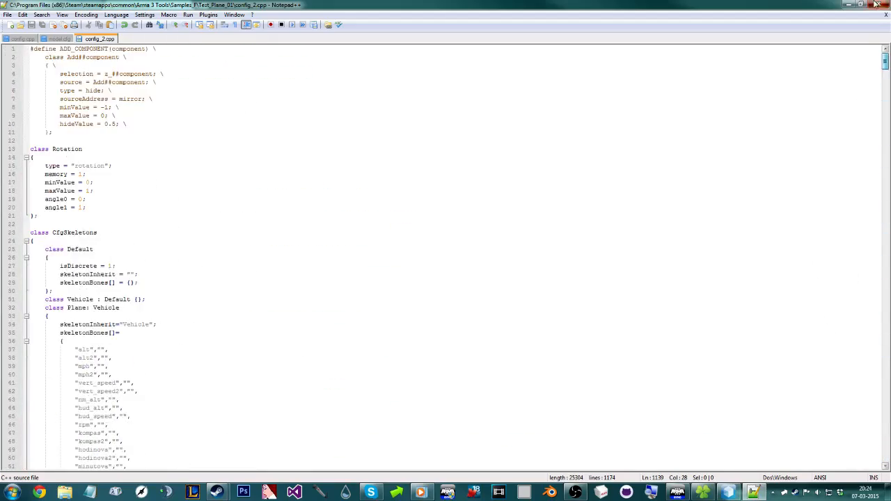
click(877, 5)
Step: Open the Test_Car_01 sample folder inside Samples_F
key(BackSpace)
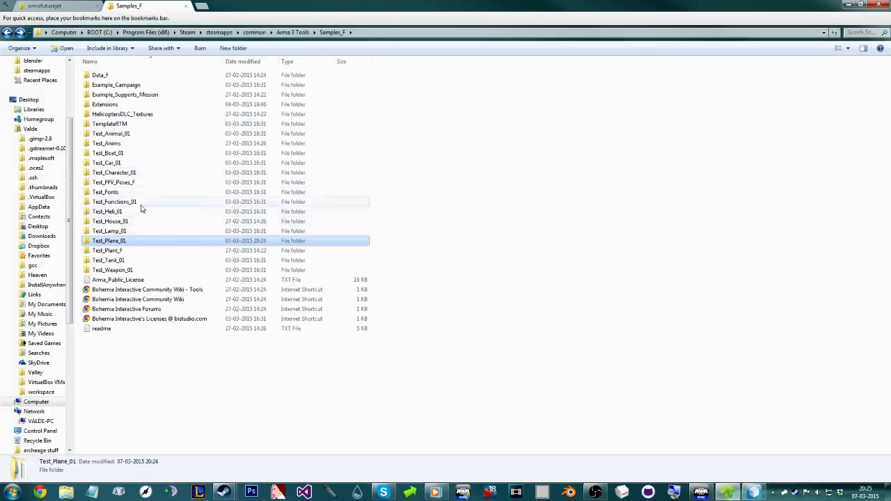
double_click(135, 163)
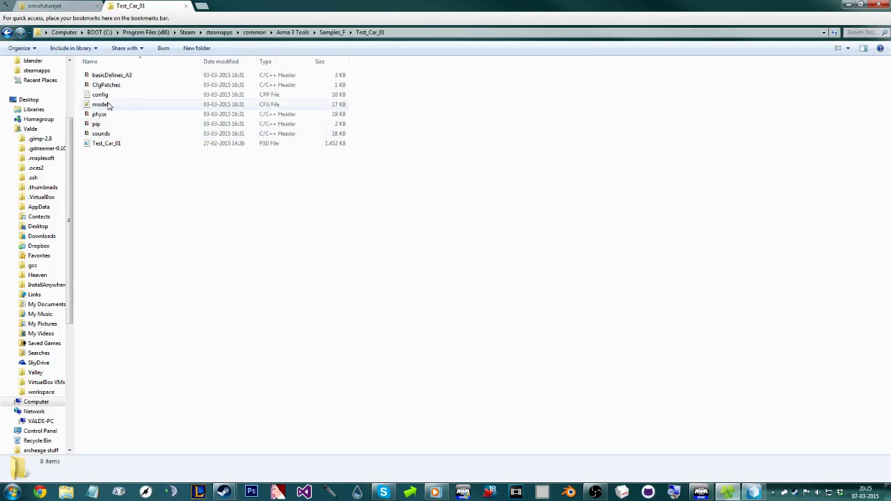
Step: Open the physx header from Test_Car_01 in Visual Studio and return to the Samples_F folder
click(110, 115)
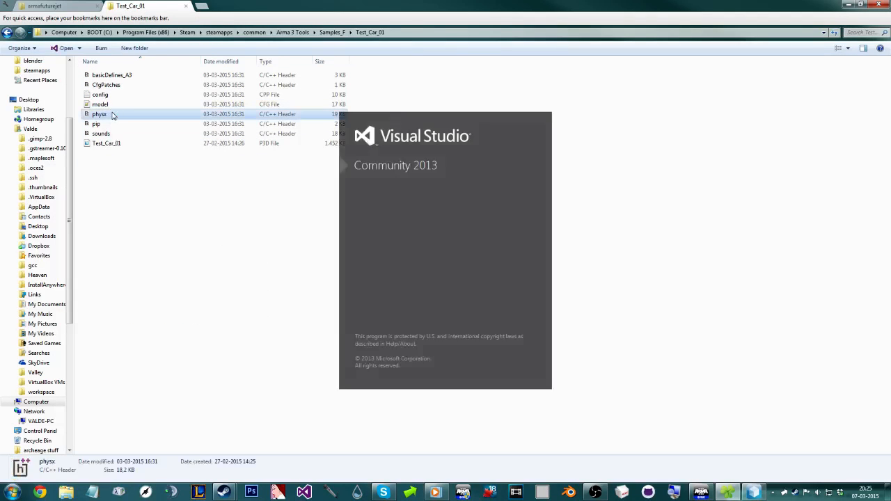
drag(460, 192, 421, 193)
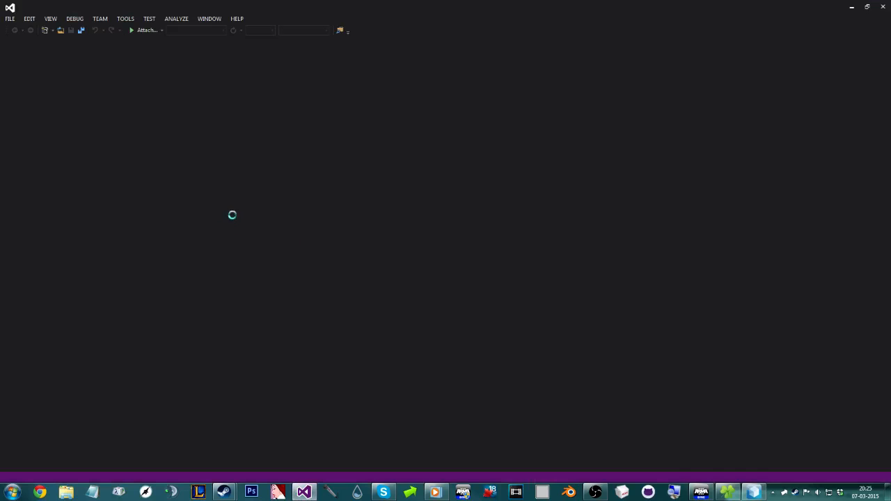
click(727, 492)
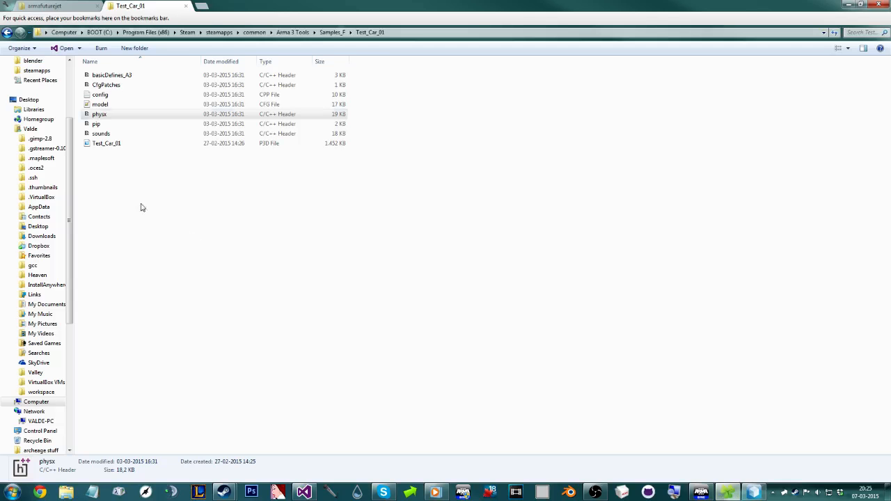
drag(145, 208, 140, 79)
right_click(123, 73)
click(113, 92)
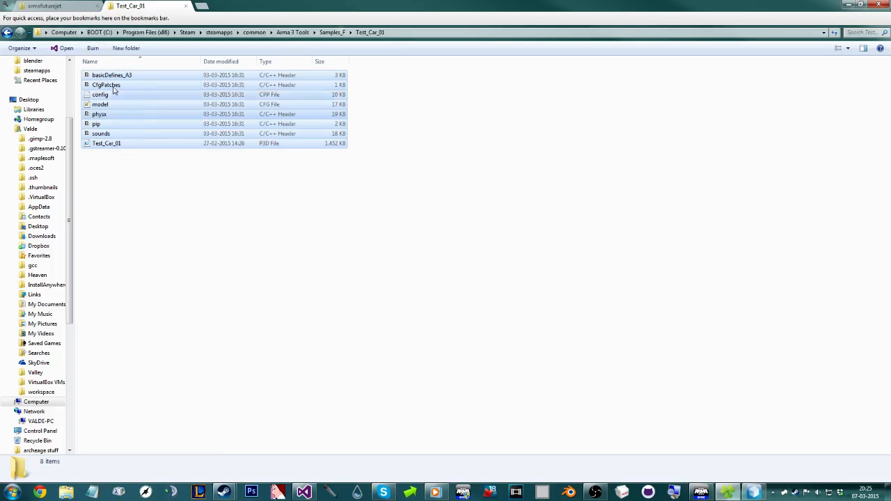
click(165, 207)
key(BackSpace)
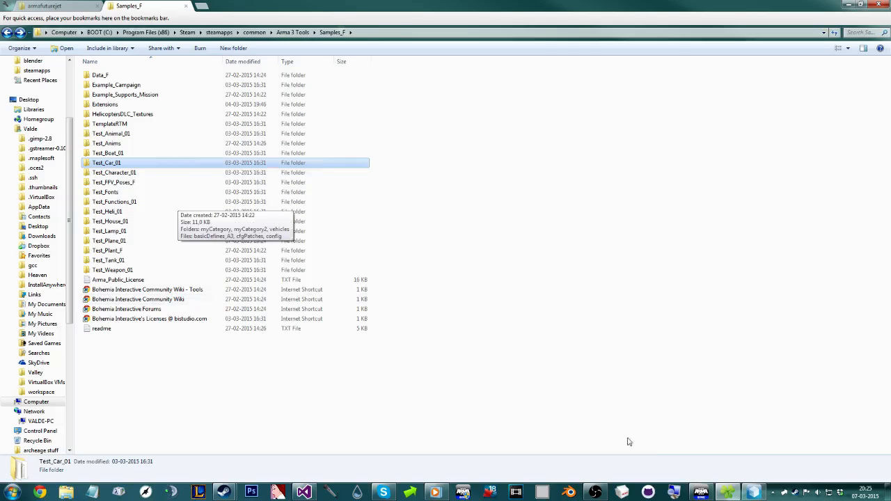
drag(209, 371, 188, 153)
click(370, 425)
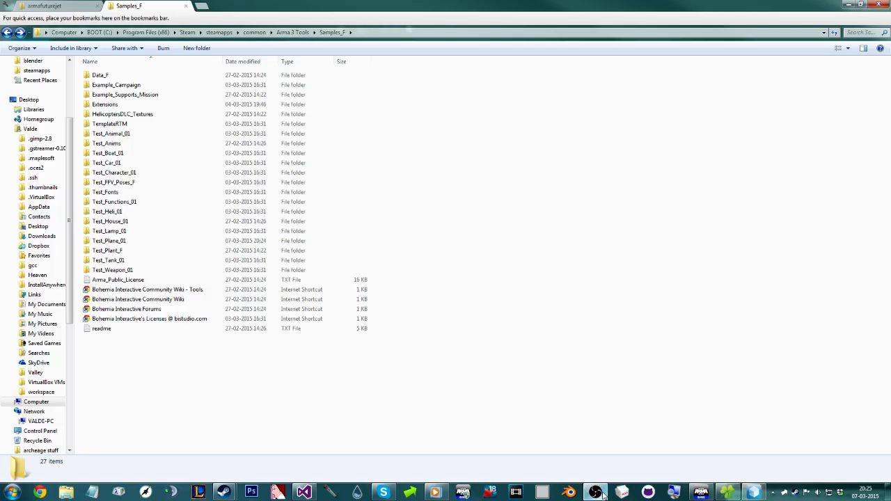
click(126, 222)
double_click(126, 222)
key(BackSpace)
click(306, 362)
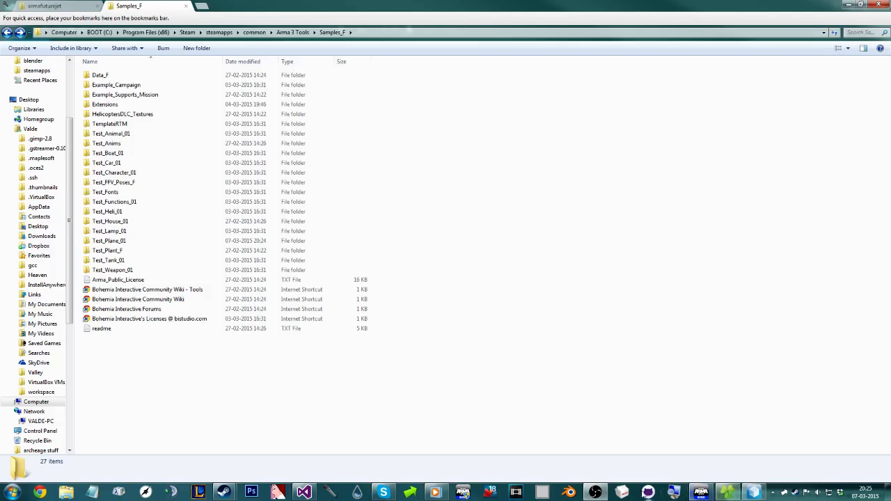
Step: Examine the opening comments and engine settings in physx.hpp, including the tutorial reference, and close Visual Studio
click(310, 492)
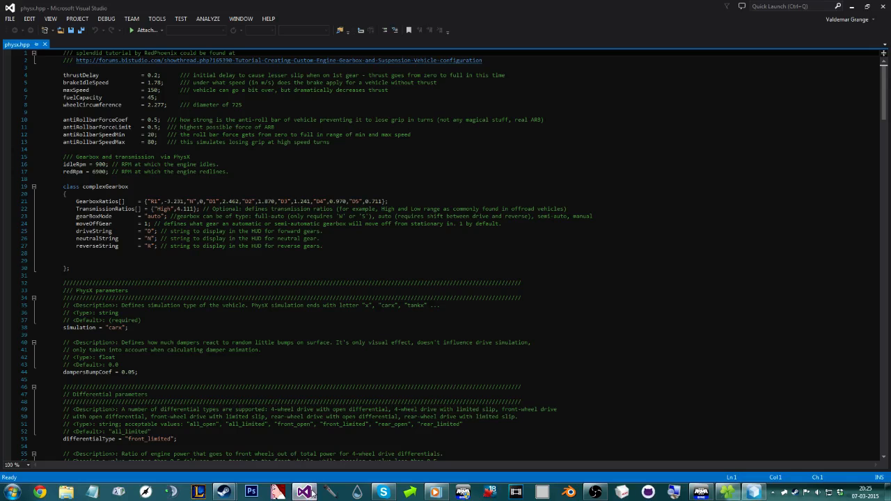
scroll(226, 268, down, 5)
drag(879, 104, 818, 39)
drag(251, 55, 77, 53)
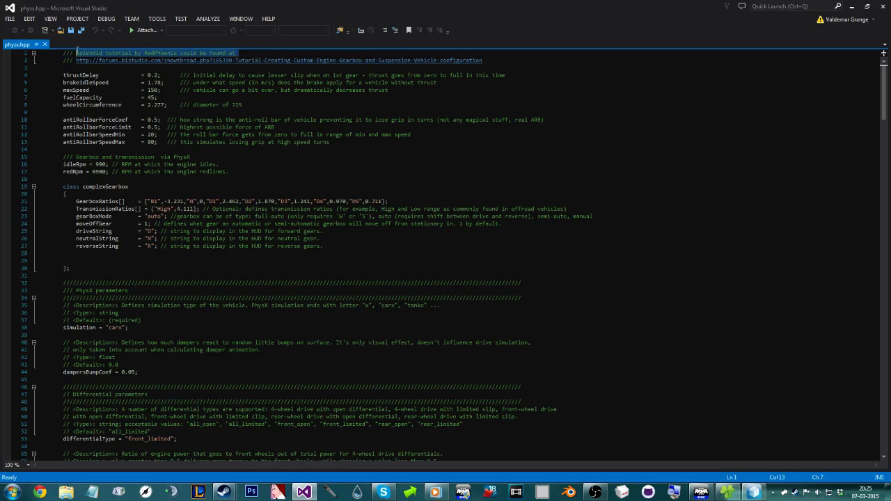
click(277, 127)
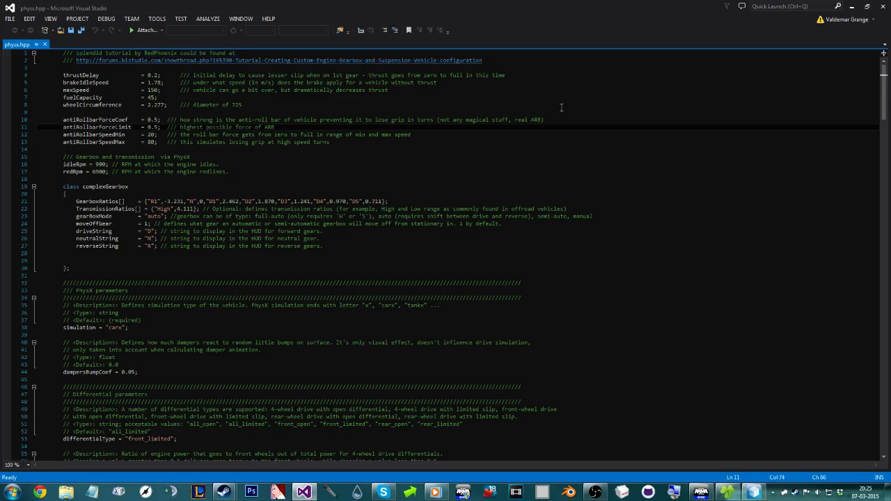
click(882, 6)
Step: Open the Test_Plane_01 folder inside Samples_F
drag(316, 435, 105, 72)
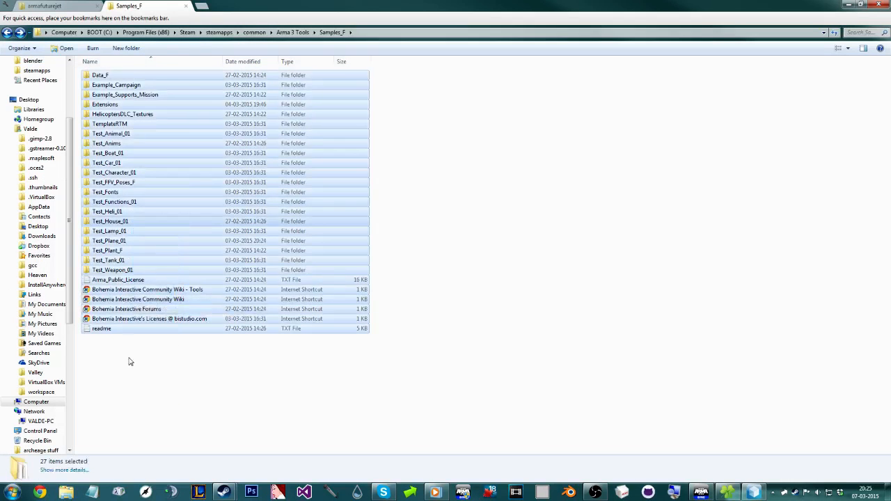
click(127, 359)
double_click(117, 240)
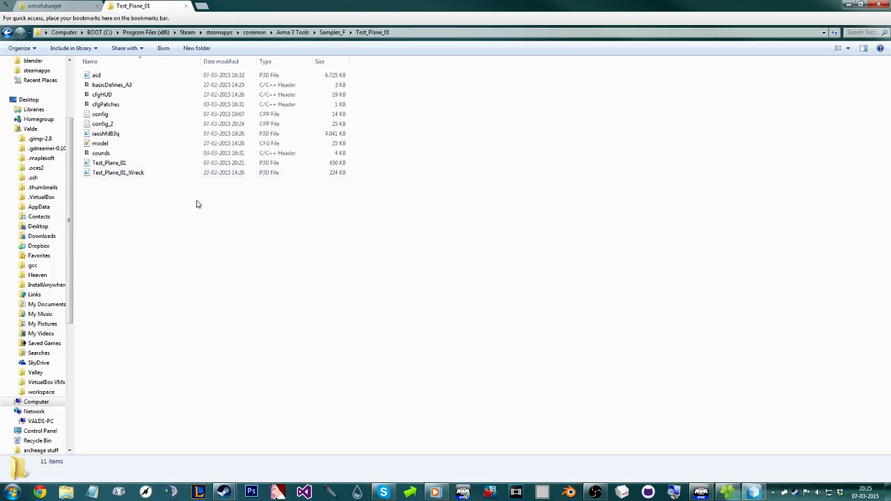
drag(135, 298, 209, 72)
drag(168, 286, 153, 70)
drag(131, 257, 105, 73)
click(139, 225)
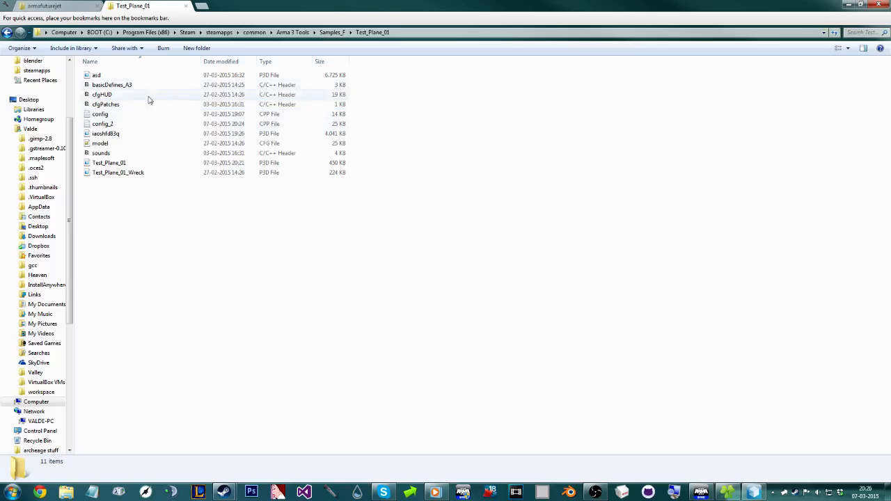
Step: Open config.cpp in Notepad++, set the plane's active model path to \Samples_F\Test_Plane_01\Test_Plane_01.p3d, save the file and return to its folder
right_click(97, 114)
click(149, 145)
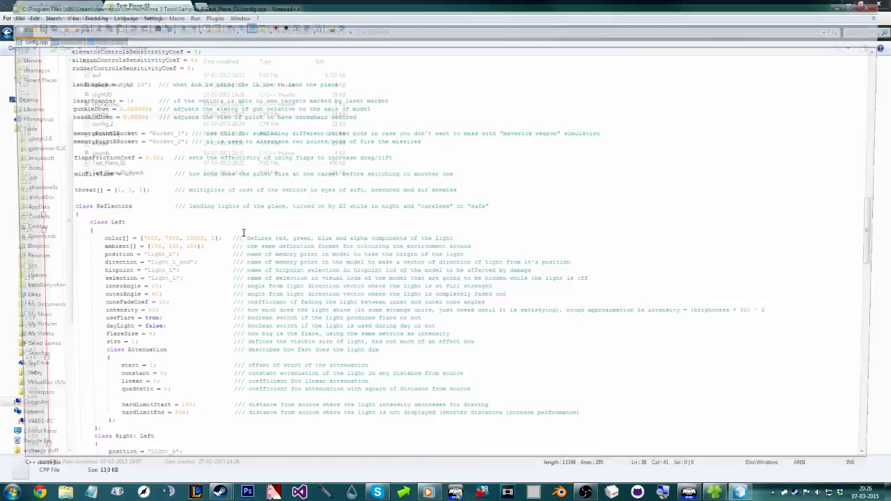
scroll(346, 315, up, 15)
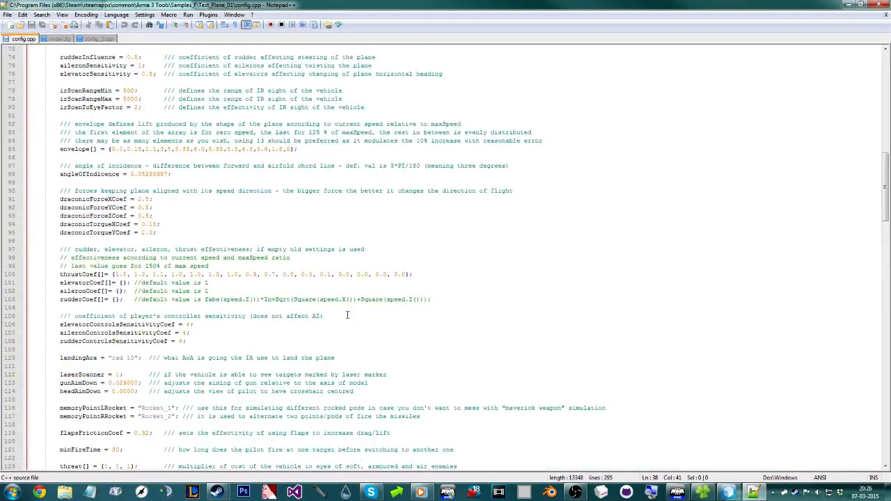
scroll(347, 316, up, 20)
scroll(343, 349, up, 6)
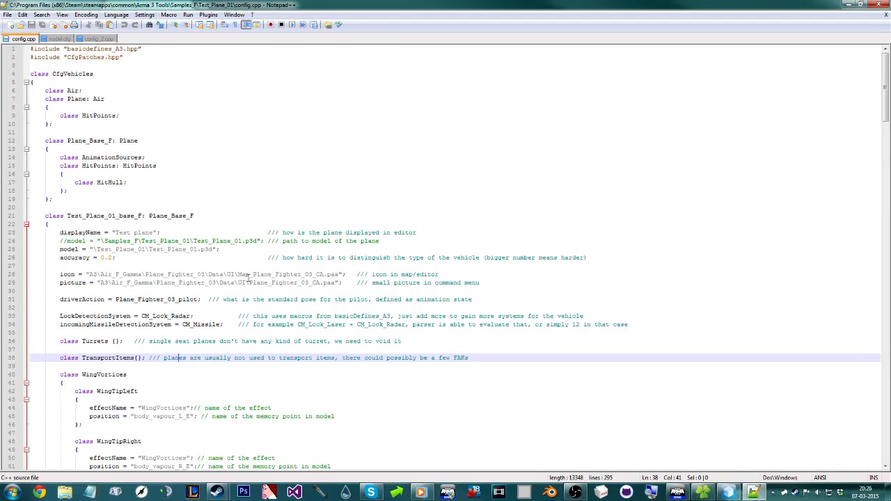
click(93, 249)
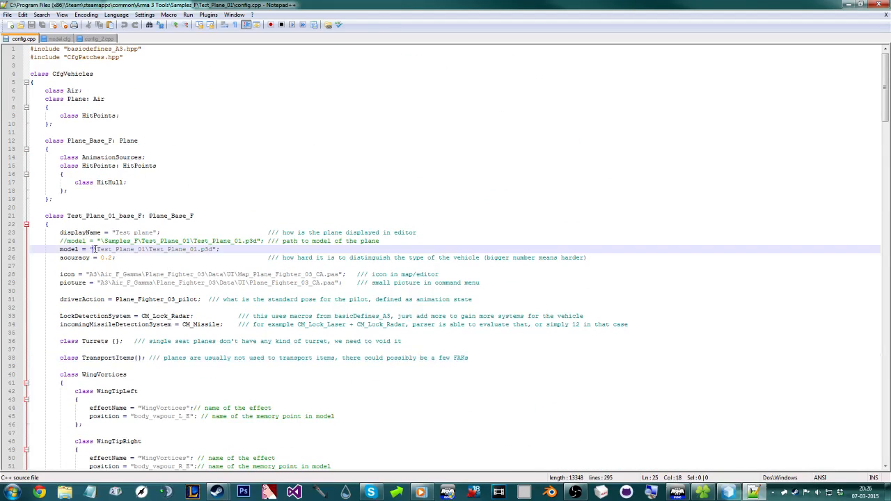
text(\Samples_)
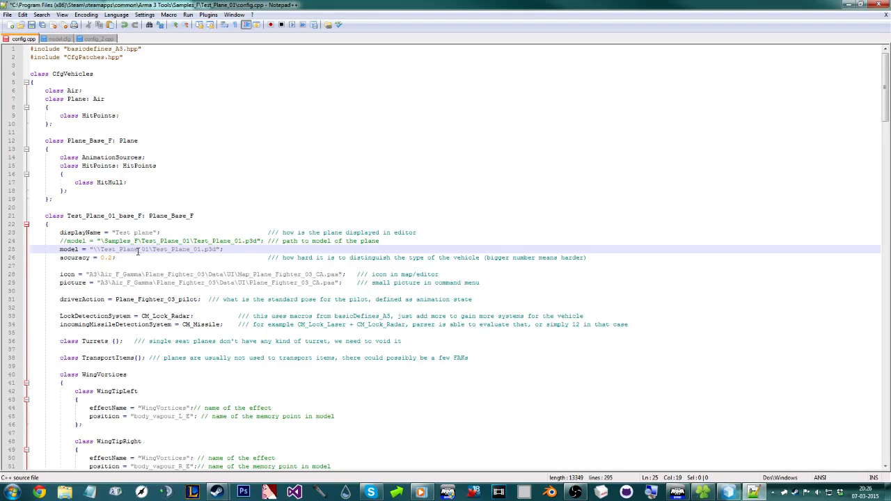
text(F)
drag(279, 5, 890, 112)
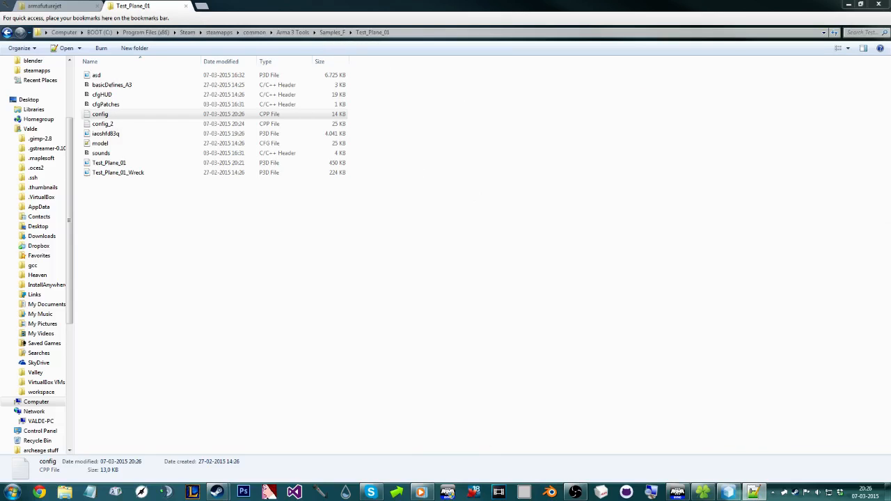
Step: Trace the model path through the Arma 3 Tools, Samples_F and Test_Plane_01 folders
click(324, 33)
key(alt+Up)
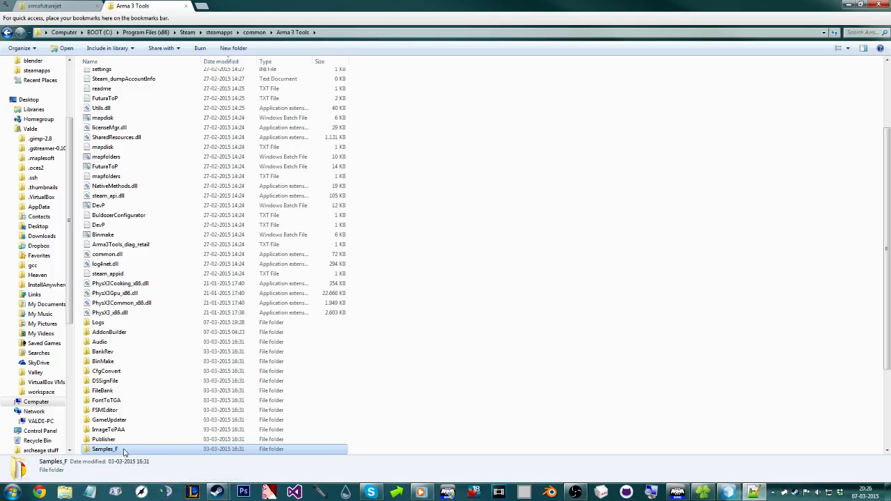
double_click(104, 449)
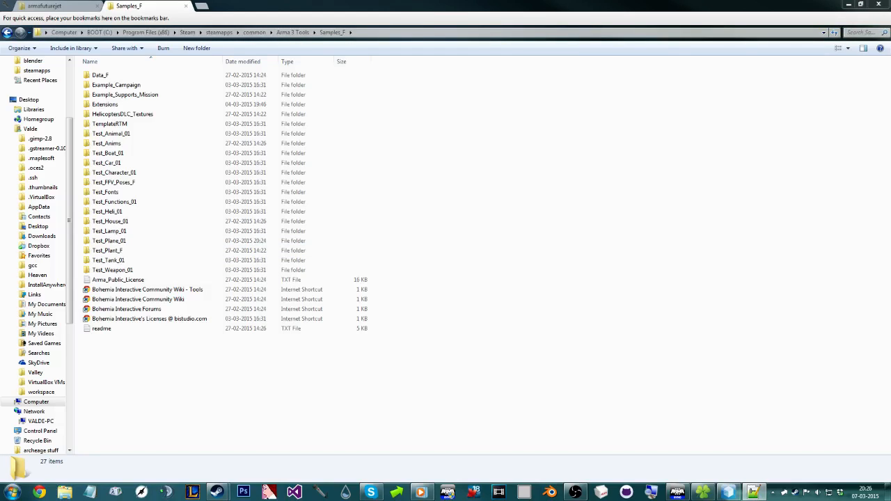
click(128, 241)
double_click(129, 241)
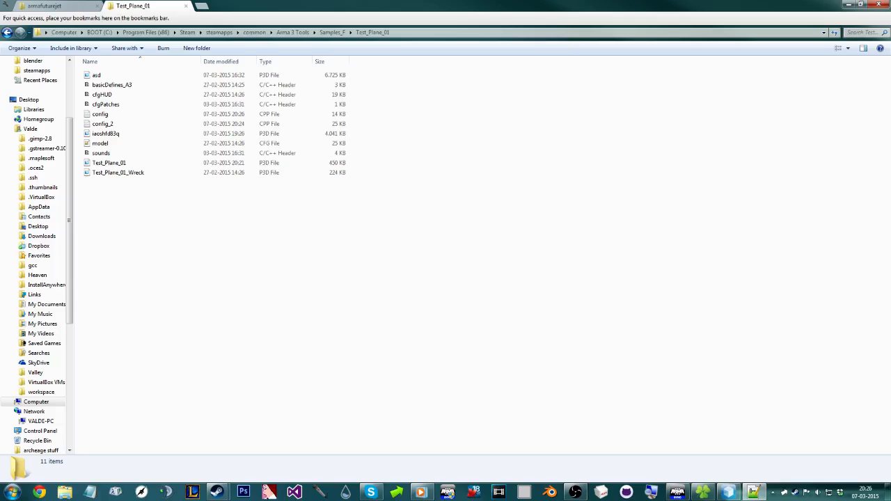
click(332, 32)
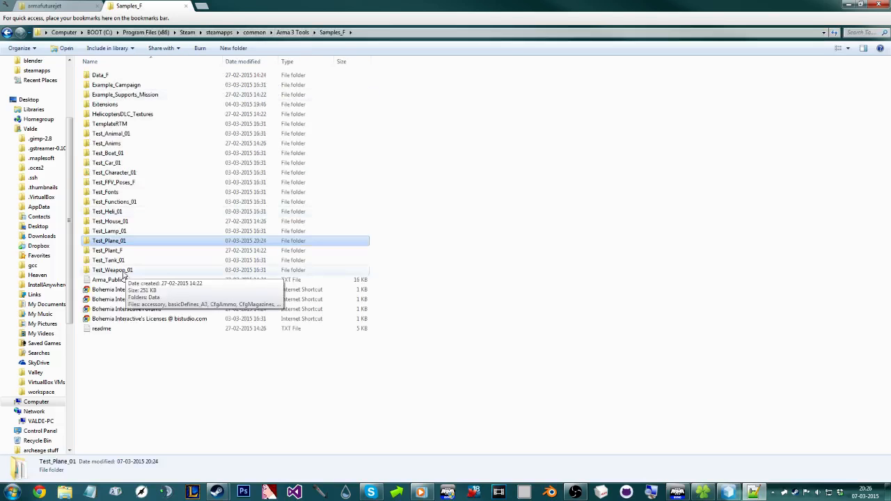
double_click(110, 241)
click(333, 32)
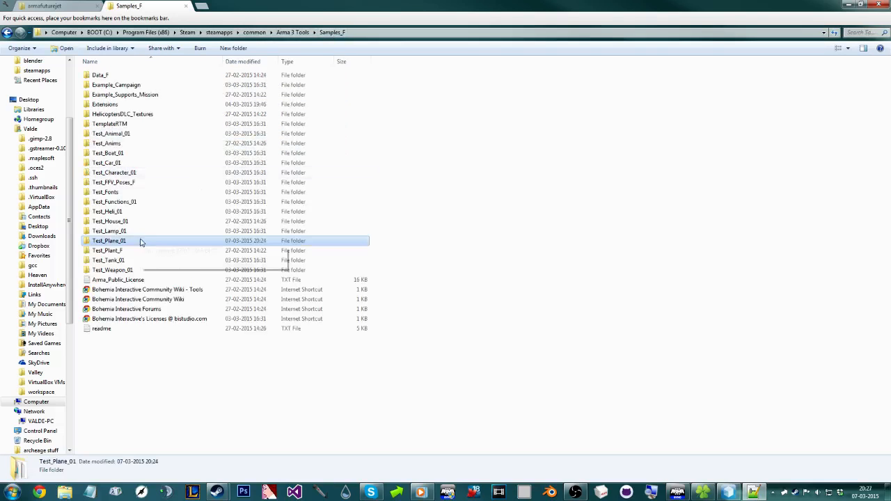
click(293, 32)
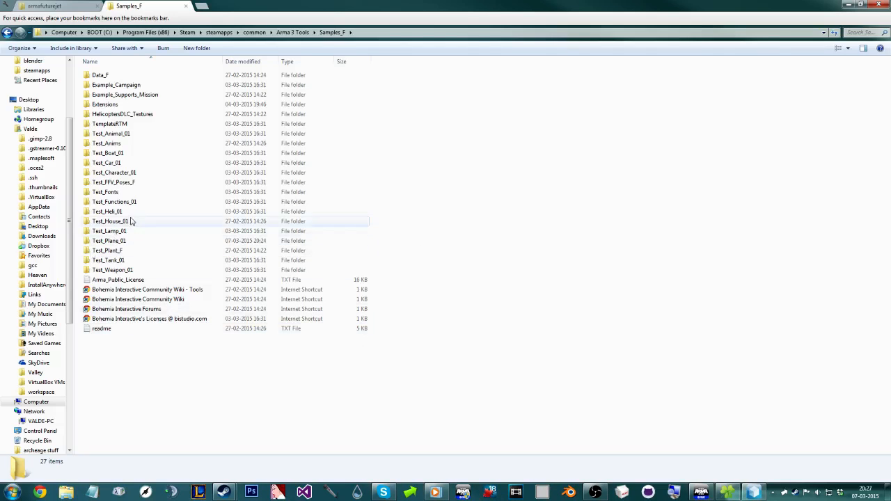
Step: Delete config_2.cpp from the Test_Plane_01 folder
double_click(113, 240)
click(103, 124)
key(Delete)
key(Return)
drag(319, 291, 327, 41)
drag(395, 271, 82, 71)
drag(332, 252, 117, 73)
drag(174, 225, 115, 66)
click(137, 184)
click(93, 76)
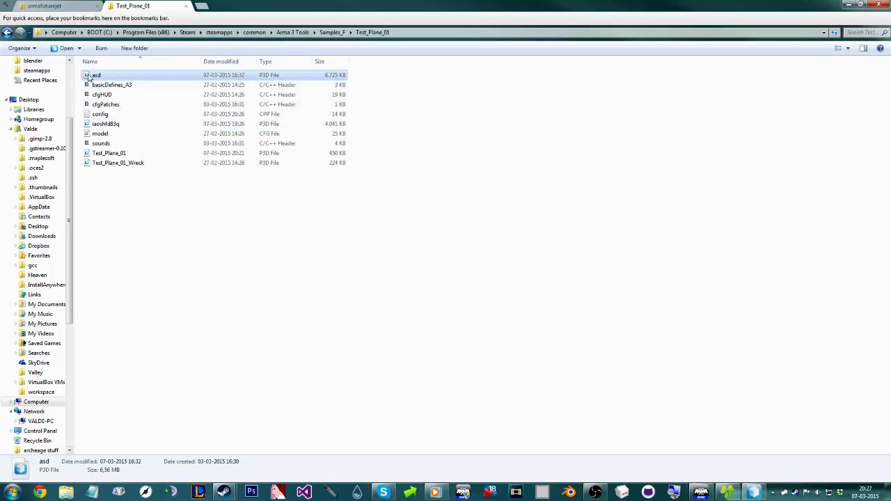
click(93, 125)
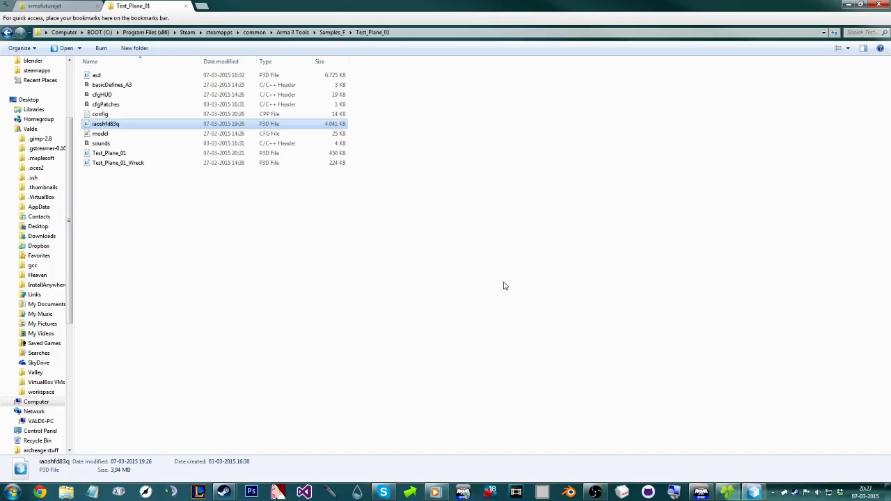
click(219, 227)
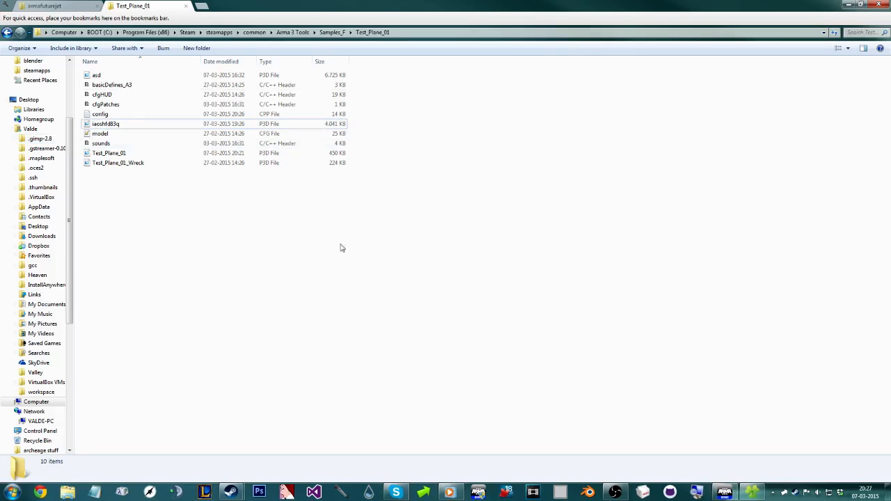
Step: Launch Arma 3 Tools from Steam and open Addon Builder
right_click(791, 493)
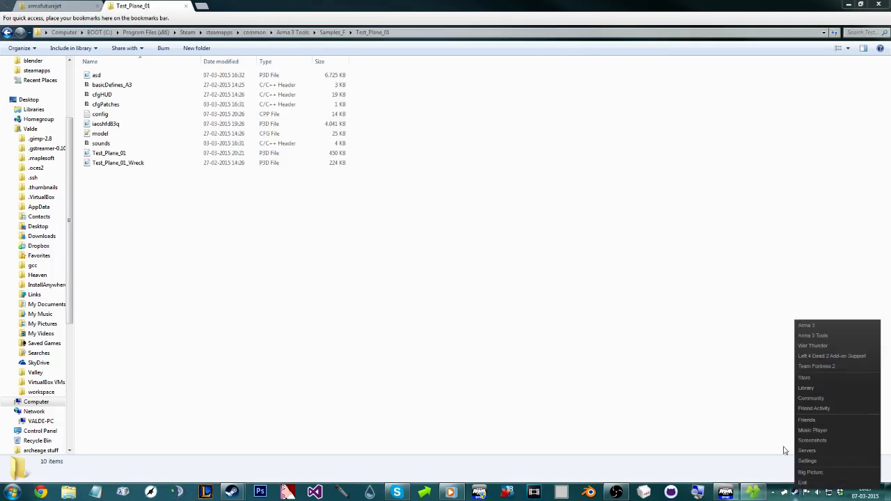
click(807, 343)
click(390, 255)
click(446, 292)
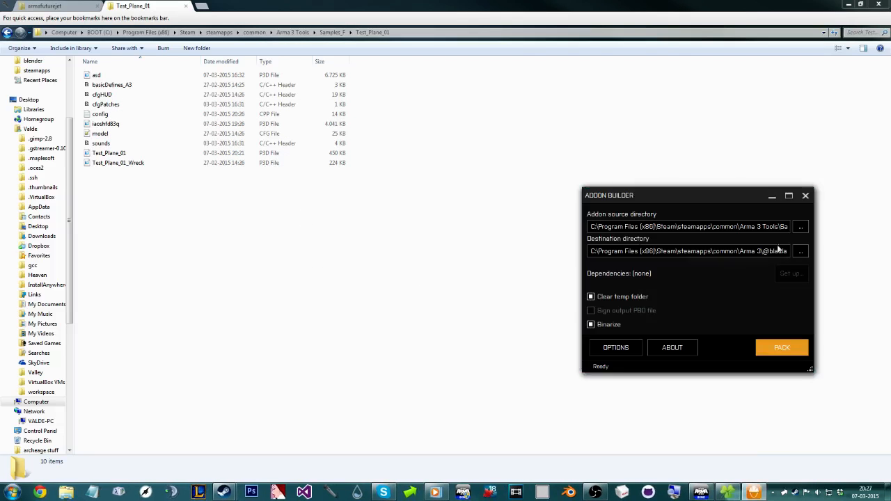
Step: Set Addon Builder's source directory to the Test_Plane_01 folder inside Samples_F
click(797, 227)
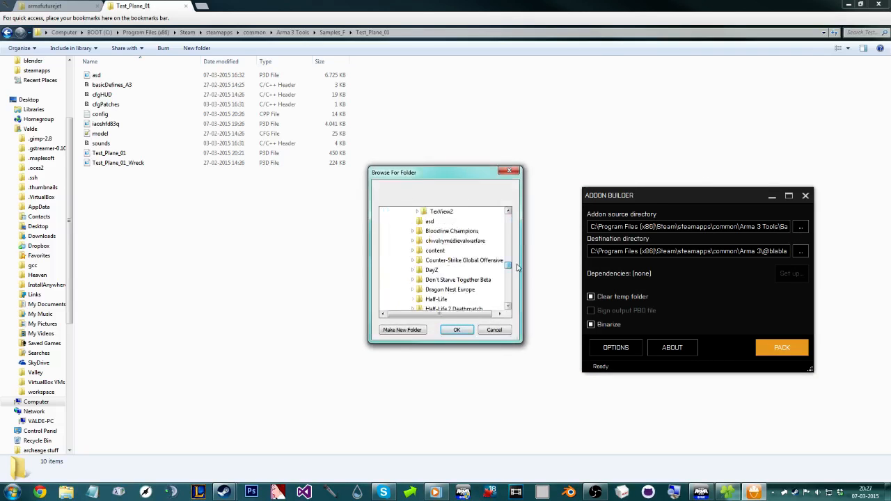
drag(517, 271, 515, 259)
scroll(515, 259, down, 1)
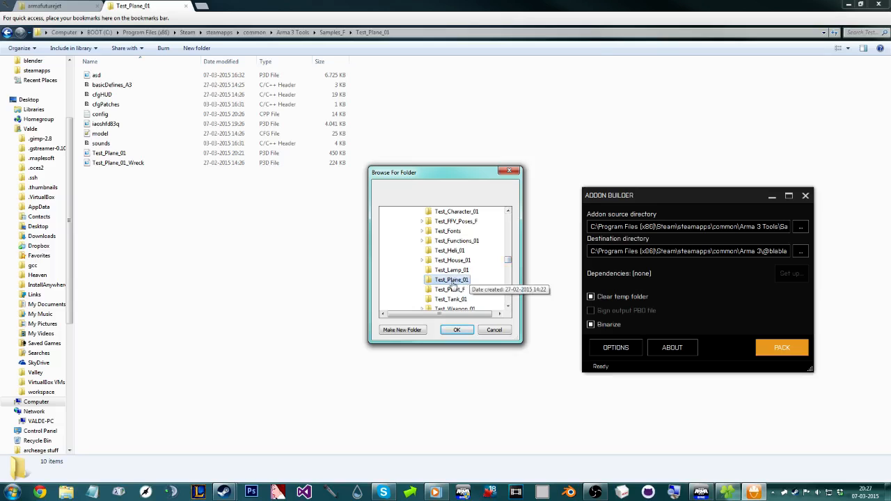
mouse_move(513, 263)
mouse_down()
mouse_move(513, 256)
mouse_move(510, 263)
mouse_up()
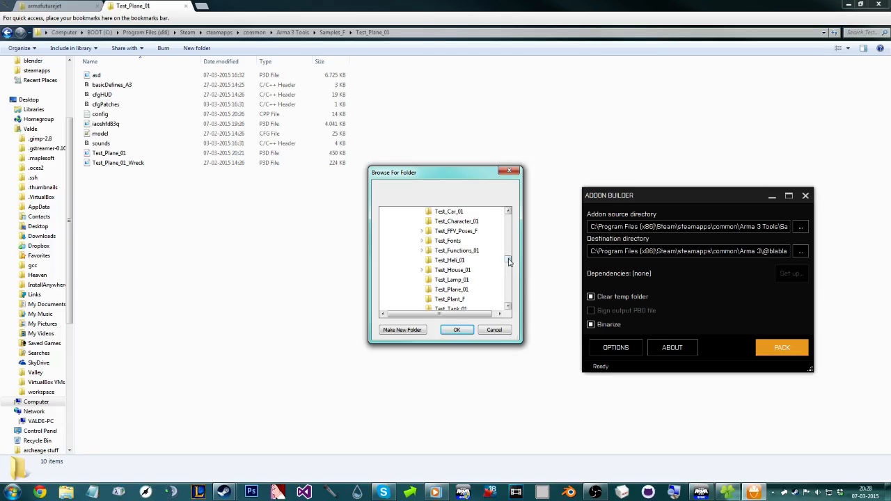
click(13, 491)
drag(508, 260, 507, 264)
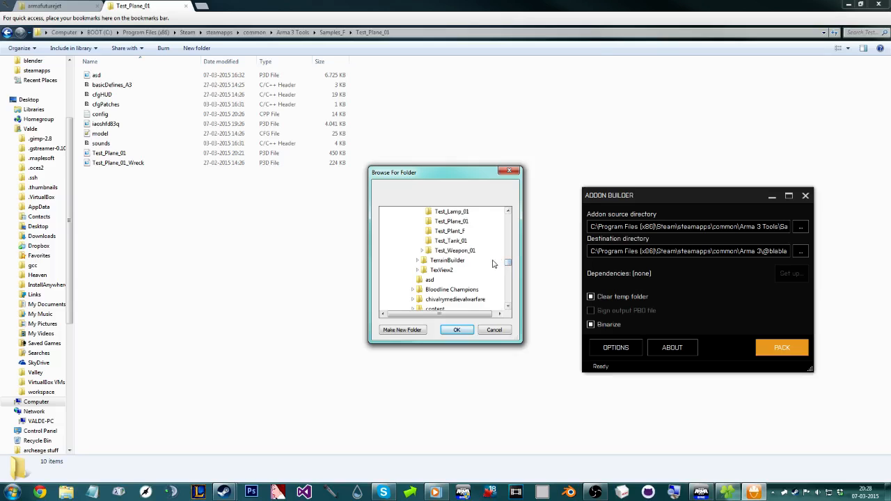
scroll(494, 262, up, 1)
click(451, 250)
click(456, 329)
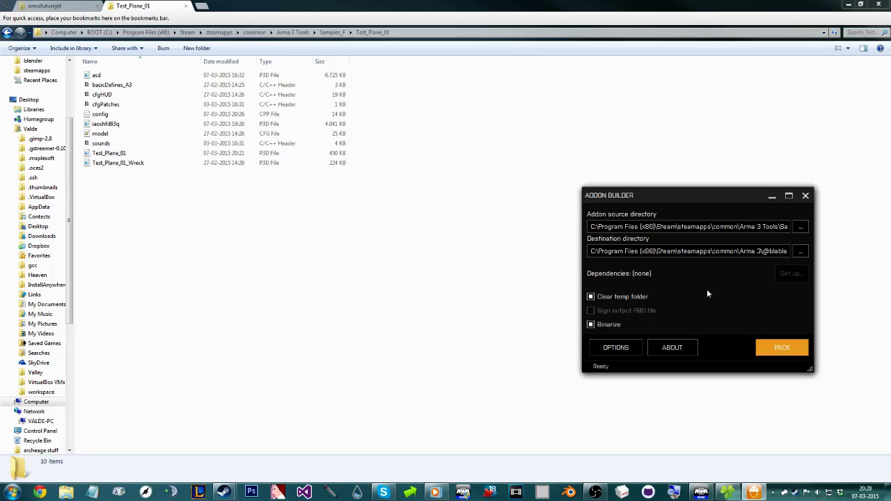
drag(763, 252, 801, 255)
click(775, 251)
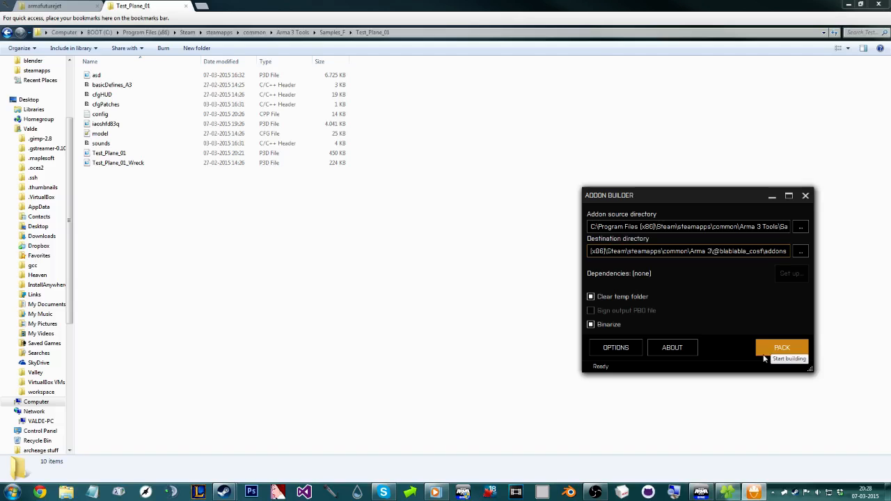
click(765, 351)
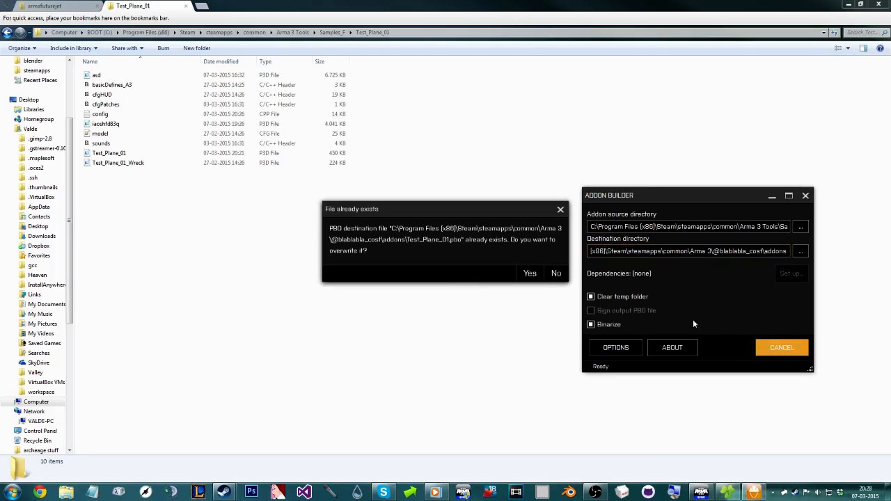
click(529, 273)
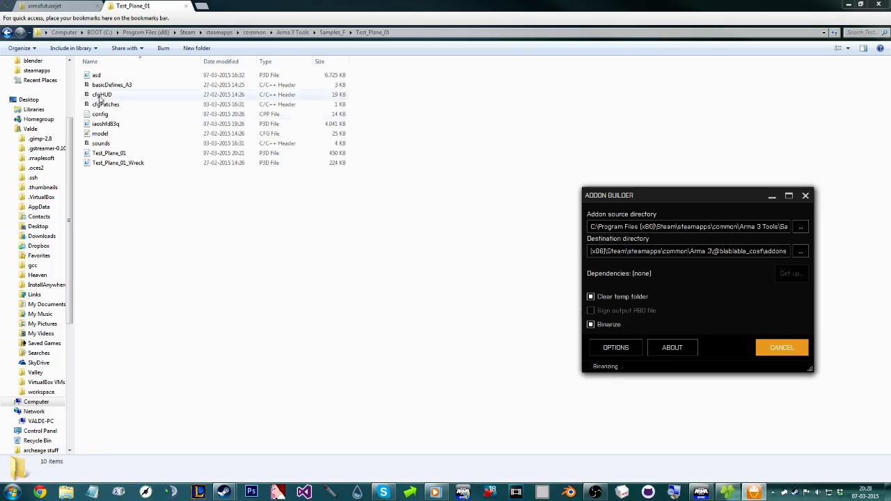
click(43, 5)
click(132, 6)
right_click(146, 8)
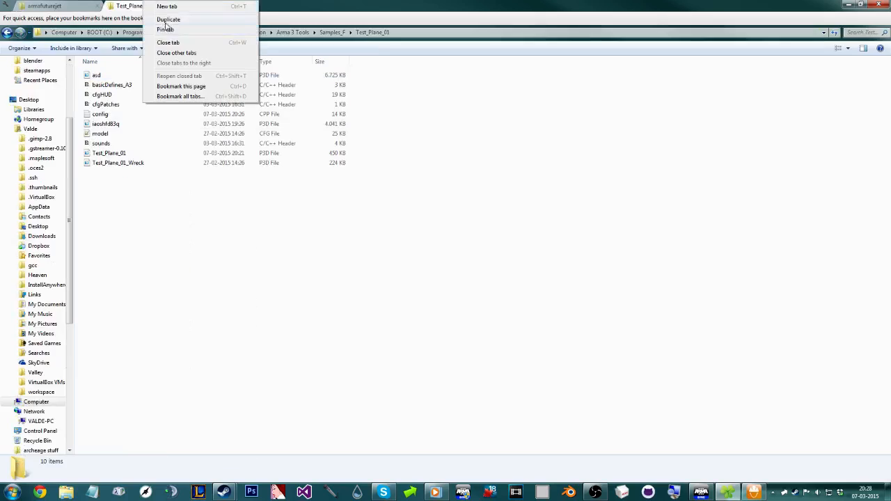
click(168, 19)
click(254, 32)
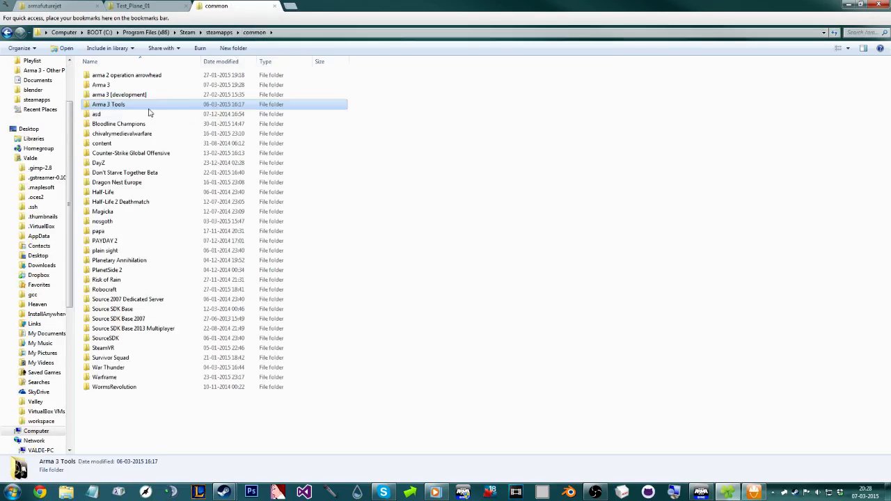
double_click(143, 85)
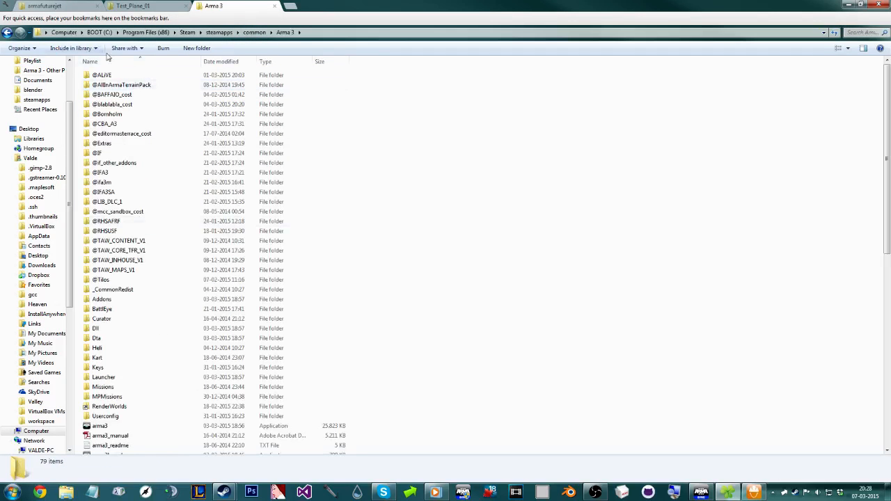
double_click(132, 104)
click(127, 76)
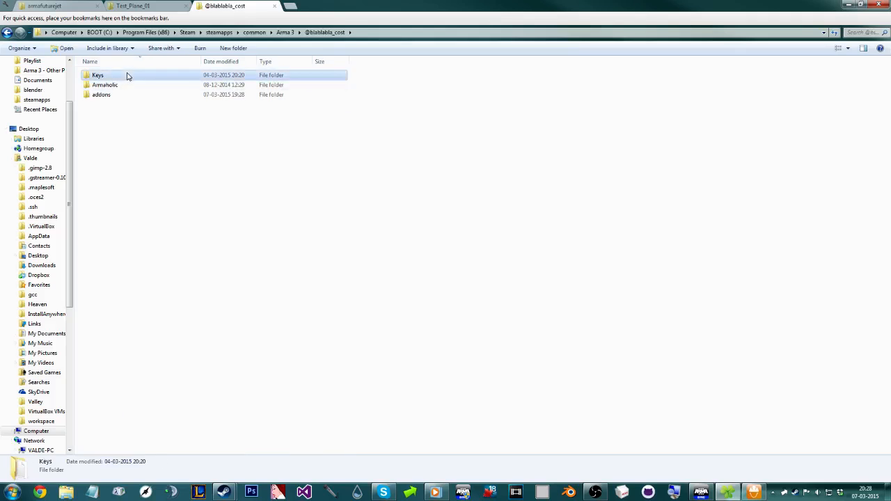
double_click(120, 95)
drag(354, 99, 292, 74)
key(Delete)
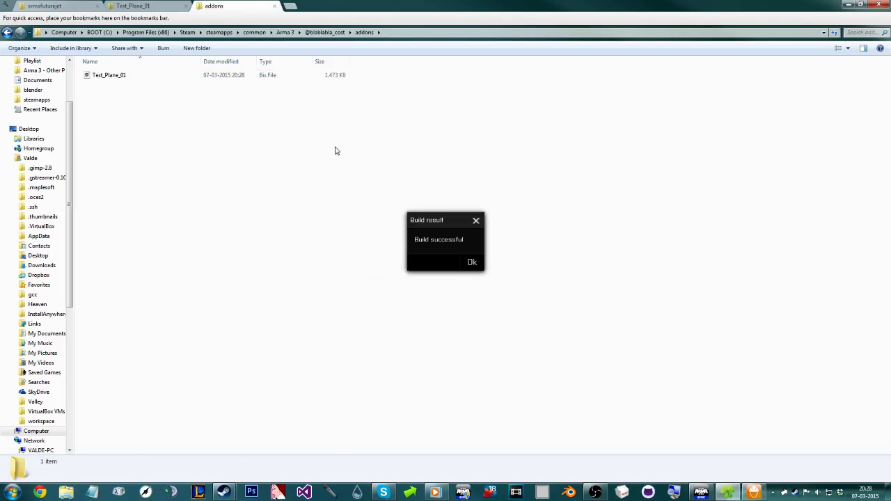
click(471, 262)
key(BackSpace)
drag(373, 89, 258, 71)
key(Delete)
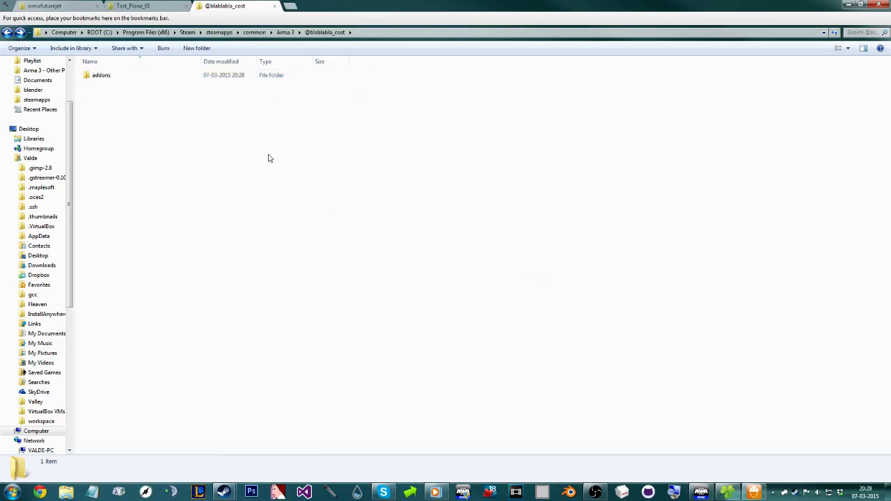
Step: Check the addons folder for the packed Test_Plane_01 file and close Addon Builder
key(BackSpace)
click(199, 76)
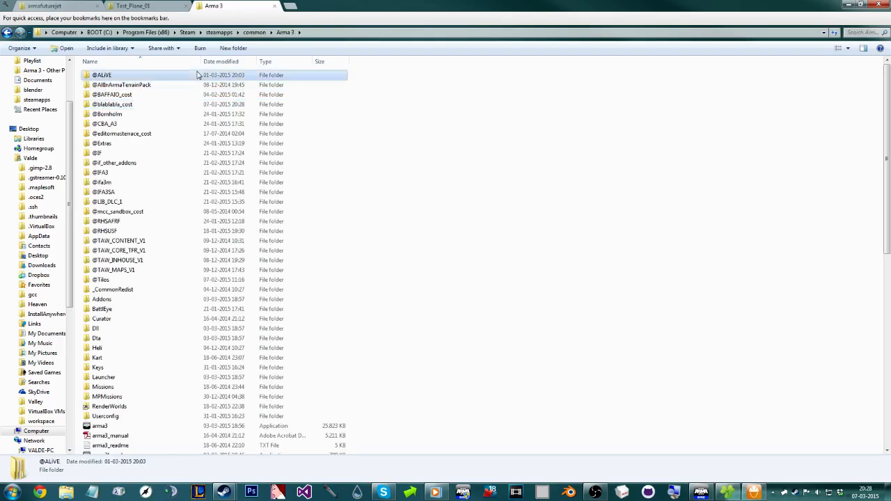
key(alt+Right)
double_click(158, 75)
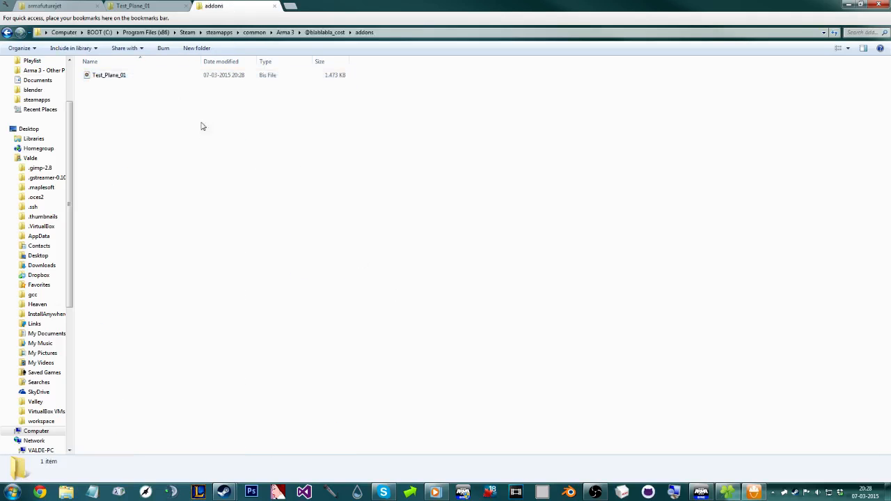
click(753, 492)
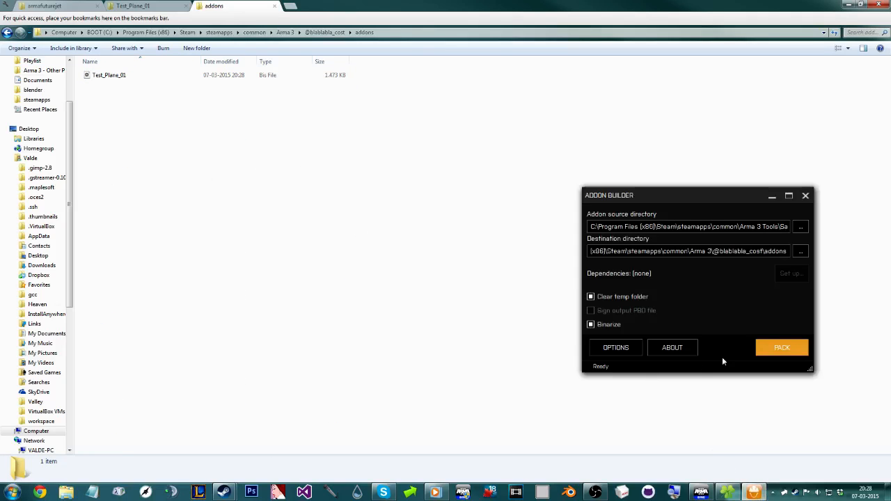
click(804, 201)
drag(137, 149, 125, 77)
drag(145, 163, 125, 73)
drag(265, 224, 125, 74)
drag(247, 194, 125, 73)
drag(178, 171, 75, 59)
drag(183, 169, 125, 74)
click(342, 237)
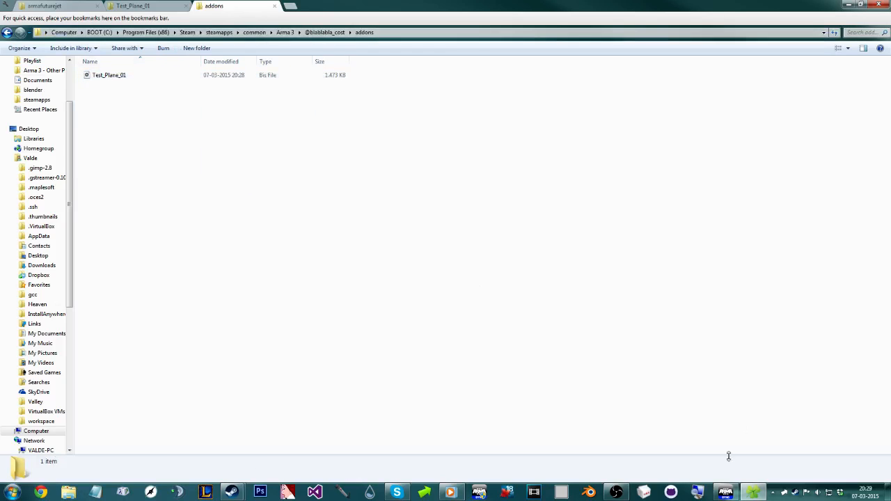
Step: Launch Arma 3 and open the mission editor with the Altis map
click(725, 492)
click(572, 392)
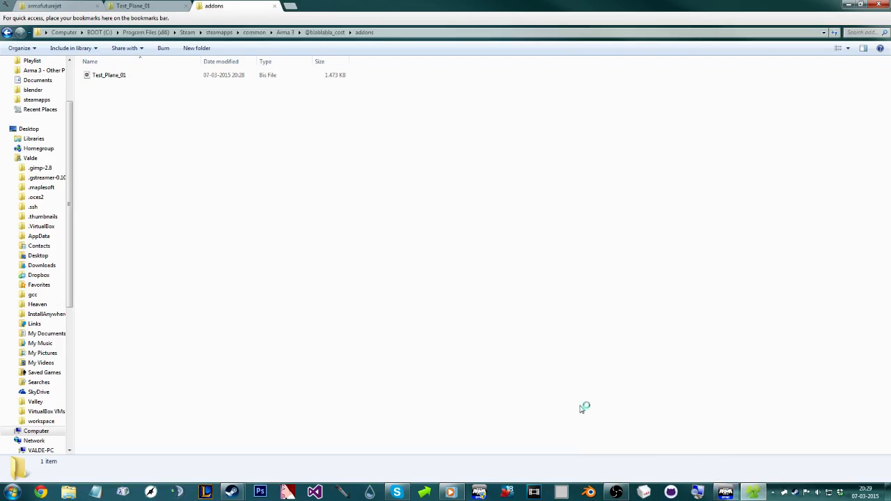
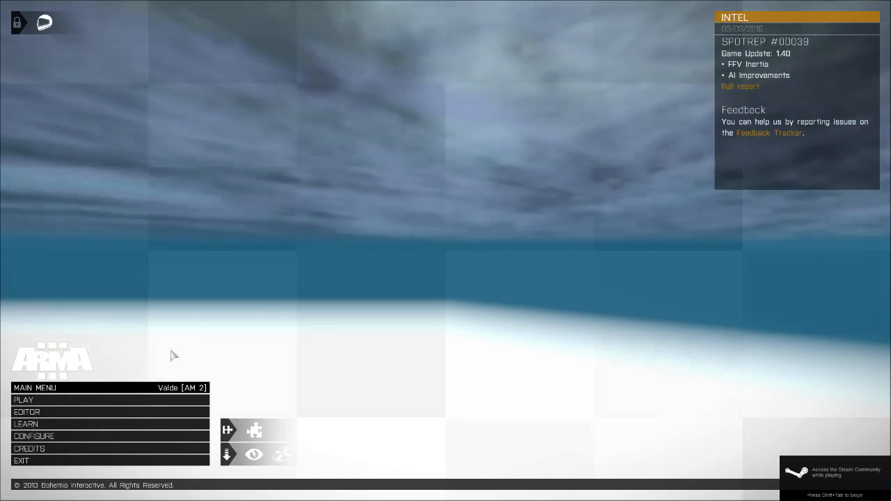
click(132, 412)
click(68, 213)
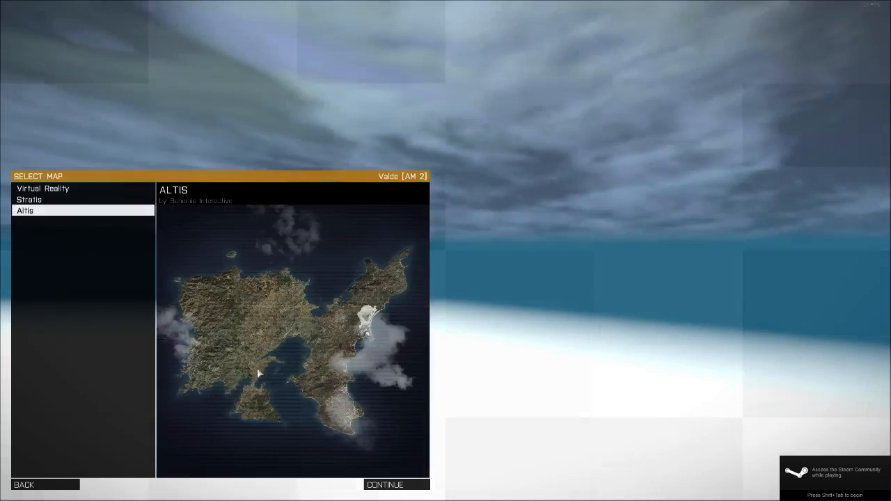
click(385, 485)
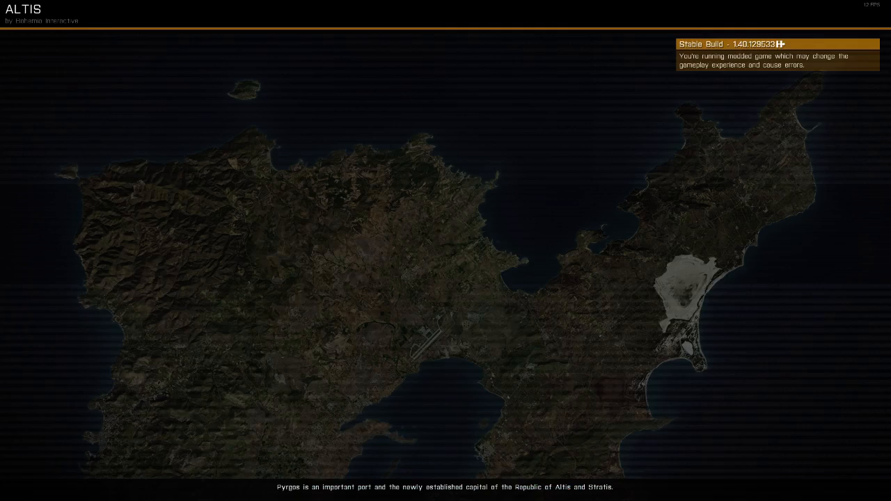
Step: Insert a player-controlled civilian air unit, Test plane in CAS version, on the airbase's southwest runway end, facing along the runway
scroll(531, 453, down, 3)
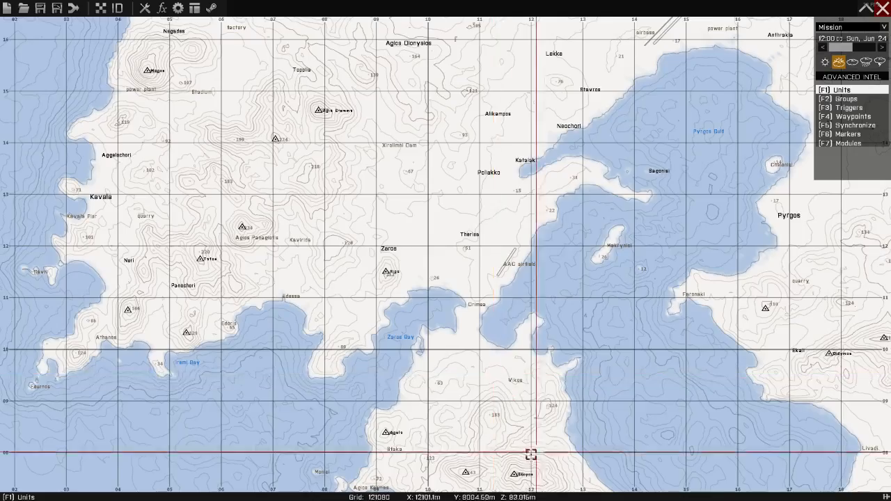
scroll(649, 86, up, 7)
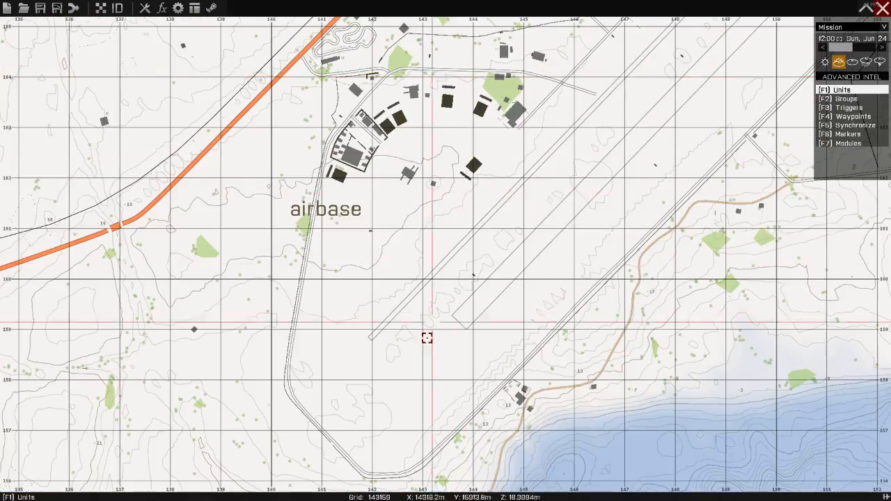
scroll(438, 327, up, 4)
scroll(494, 283, up, 2)
double_click(503, 314)
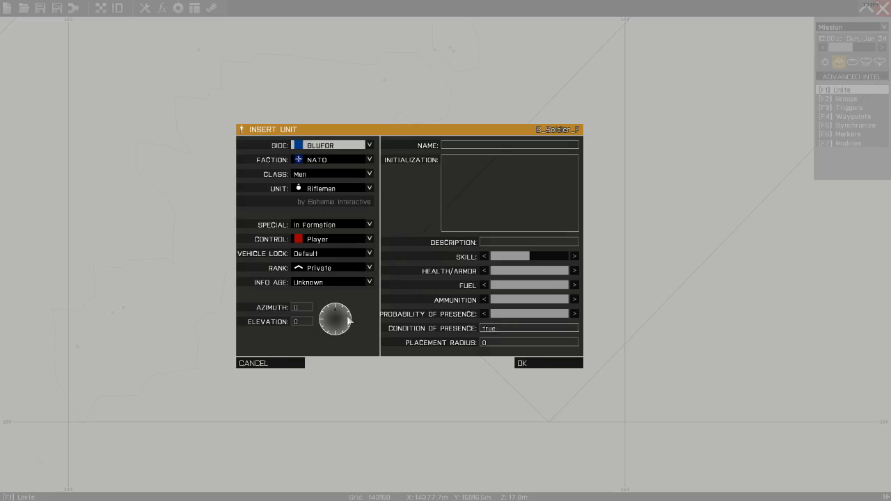
click(327, 145)
click(318, 173)
click(326, 161)
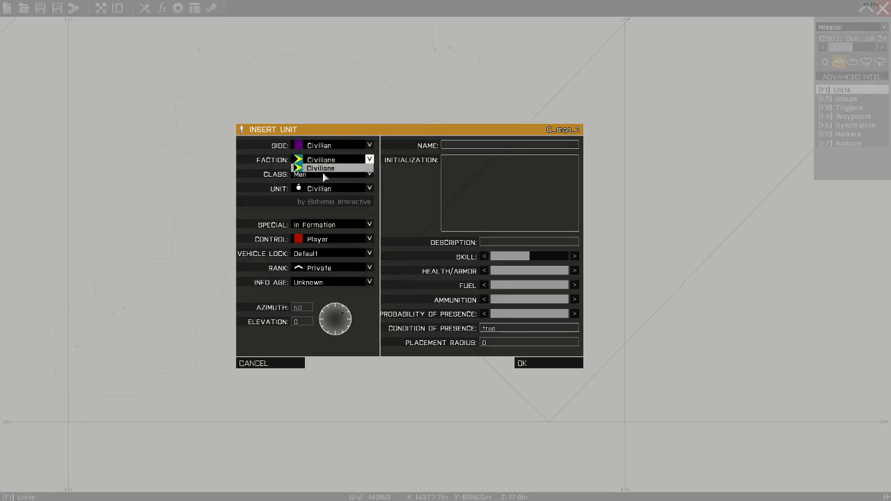
click(327, 169)
click(334, 174)
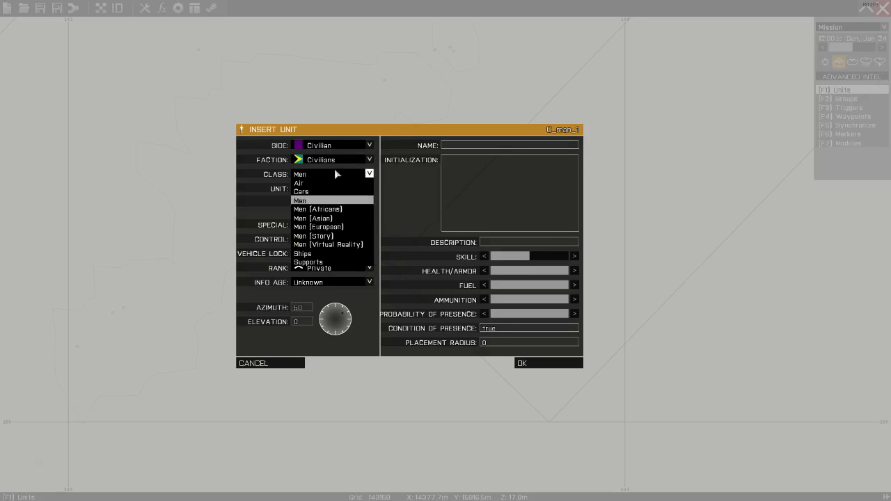
click(336, 185)
click(338, 188)
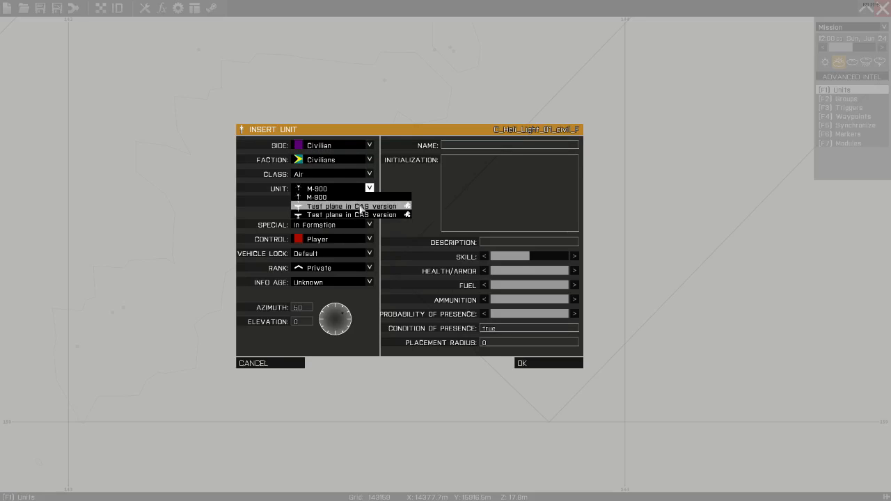
click(348, 206)
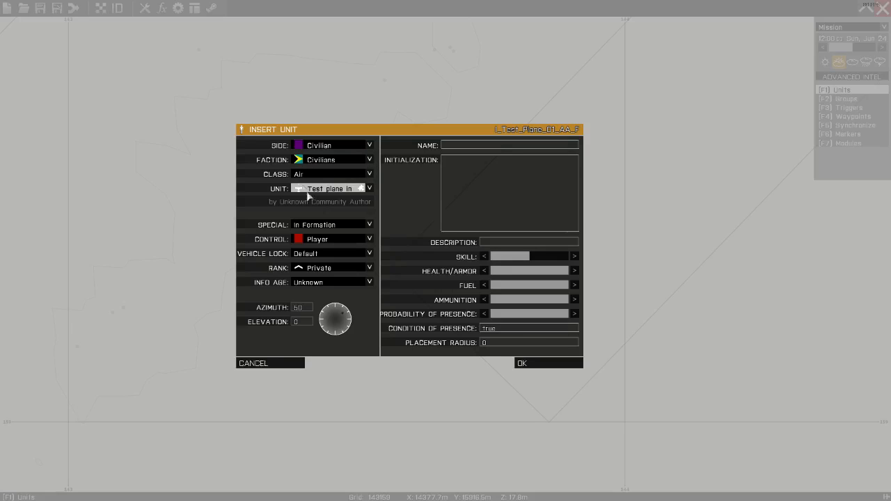
click(522, 362)
Step: Preview the mission with the test plane and abort back to the editor
click(838, 170)
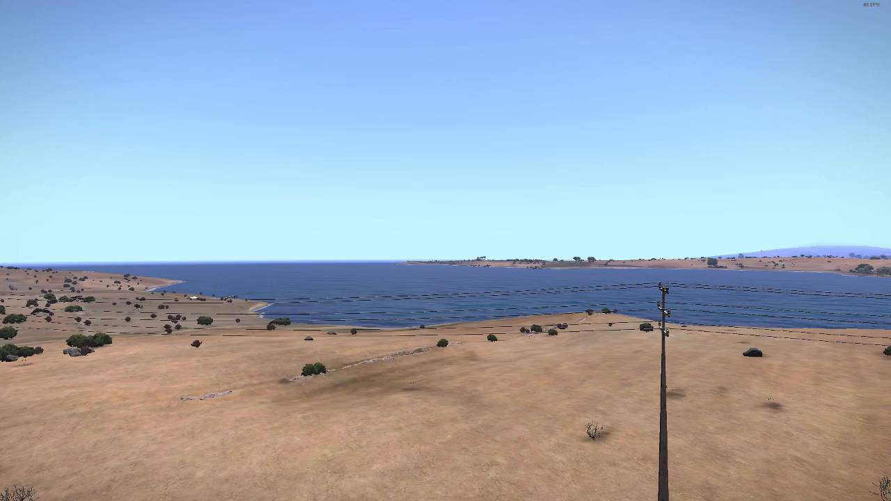
key(Escape)
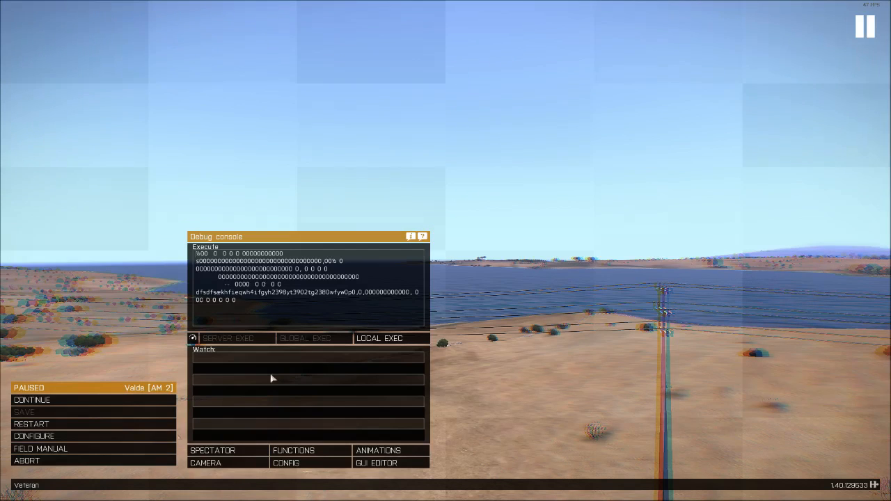
click(80, 461)
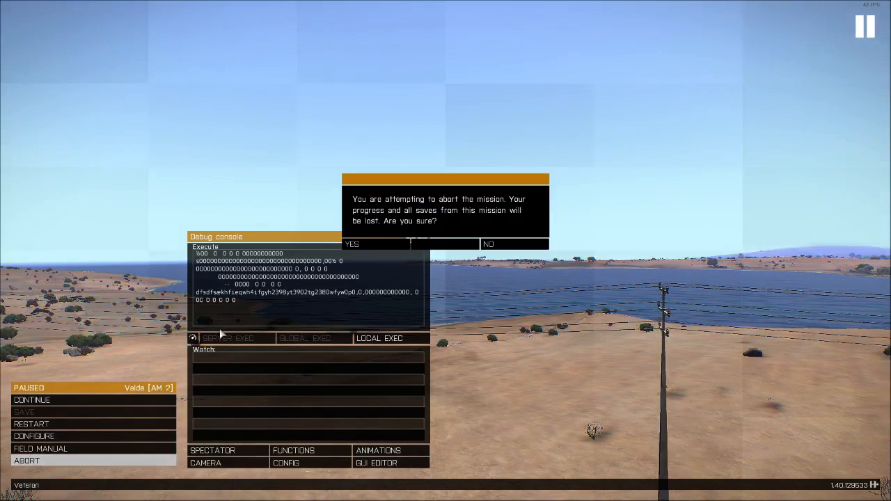
click(368, 250)
Step: Review the placed test plane's unit settings, then delete the plane from the runway
scroll(403, 374, down, 5)
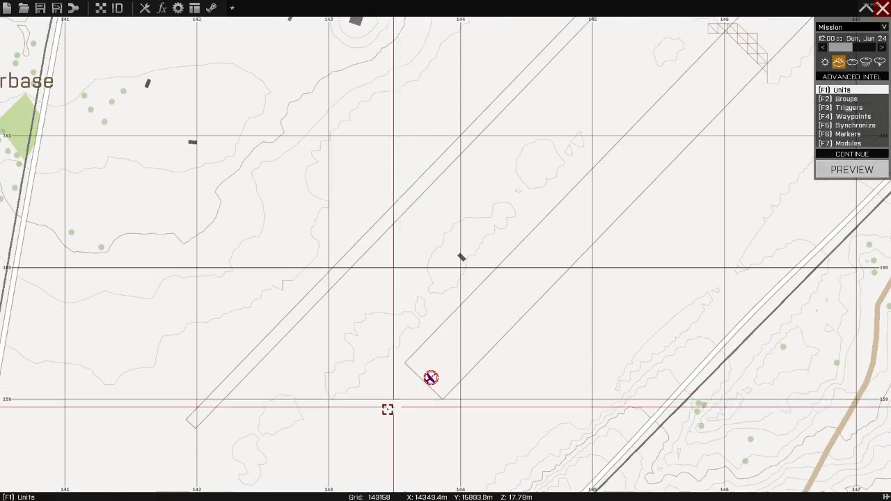
scroll(403, 412, up, 3)
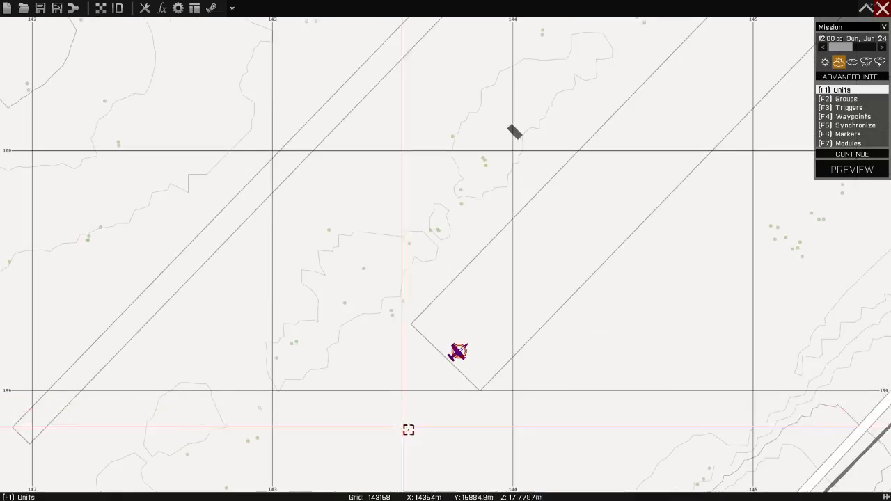
scroll(443, 398, up, 3)
double_click(477, 292)
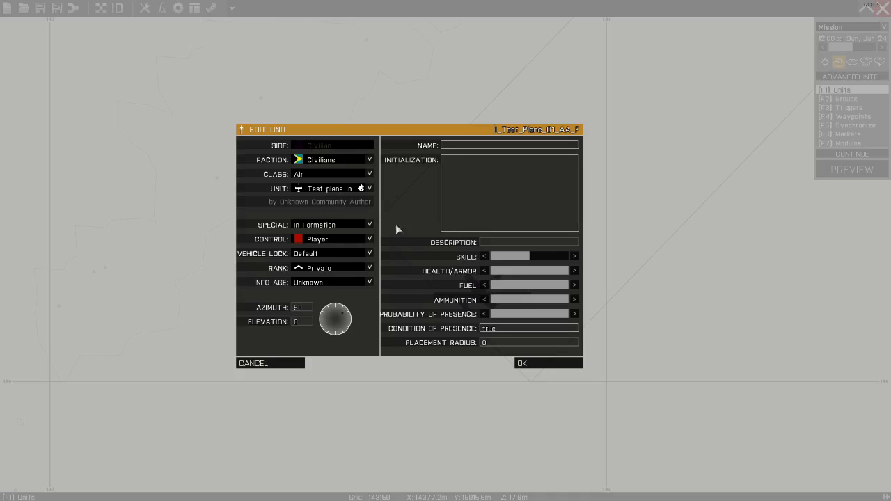
key(Escape)
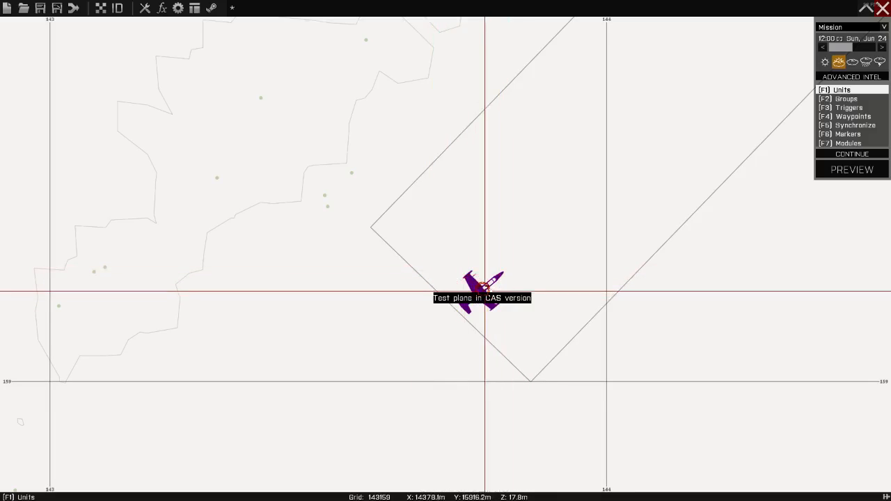
key(Delete)
Step: Insert a player-controlled civilian from the Men class near the southern corner of the runway end
double_click(543, 344)
click(327, 174)
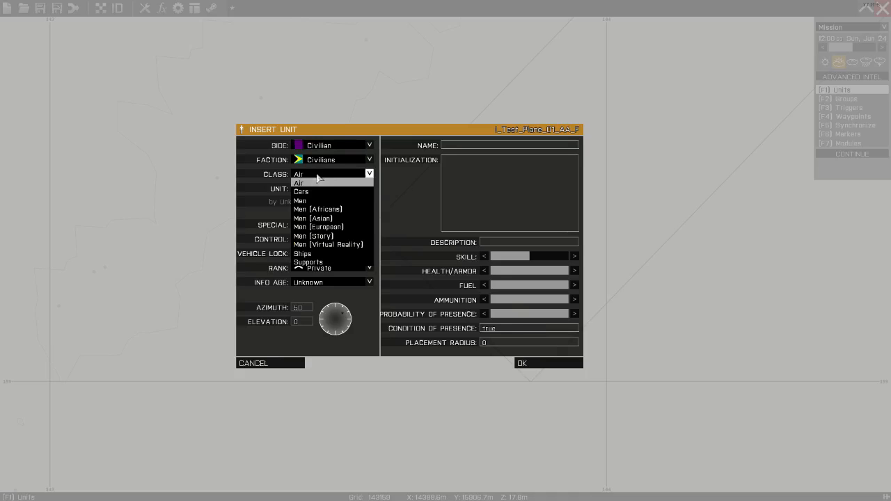
click(327, 193)
click(548, 362)
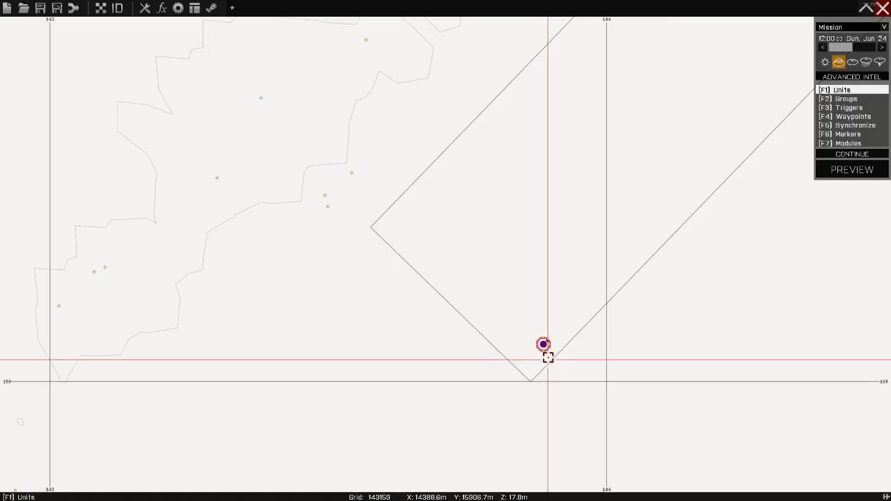
Step: Insert an empty air unit, Test plane in CAS version, on the runway end northwest of the civilian
double_click(466, 259)
click(330, 145)
click(313, 207)
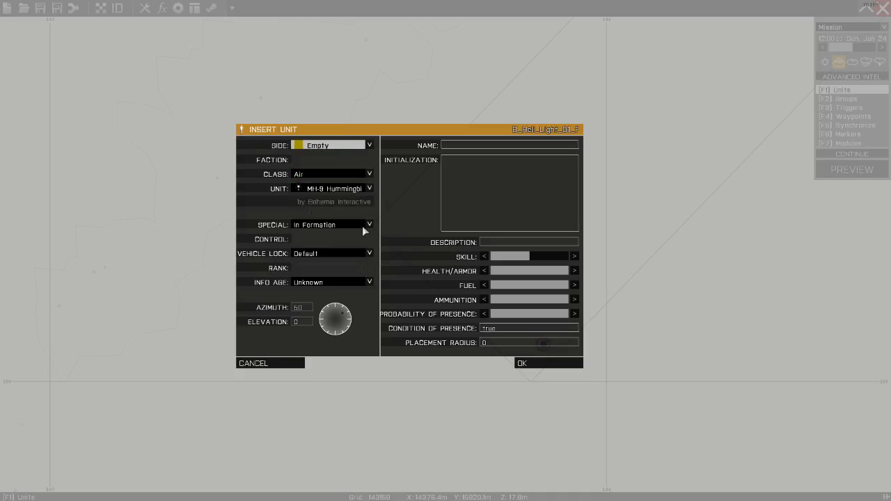
click(353, 190)
scroll(417, 284, down, 5)
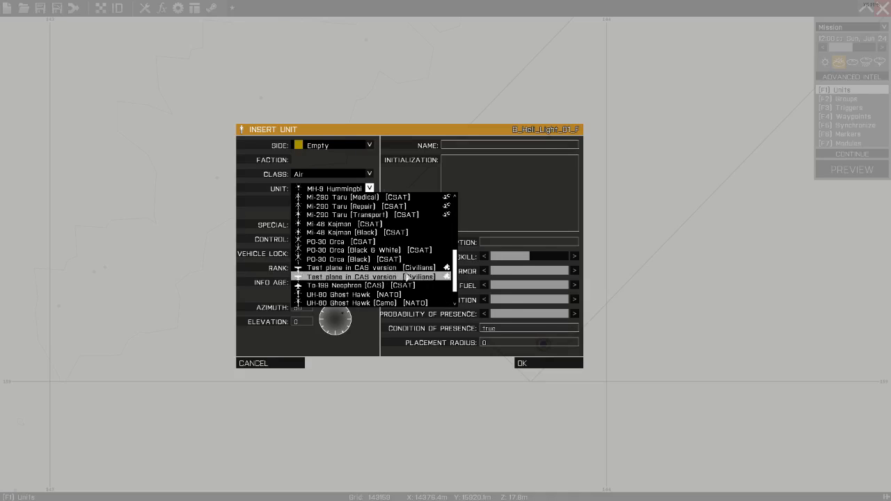
click(416, 270)
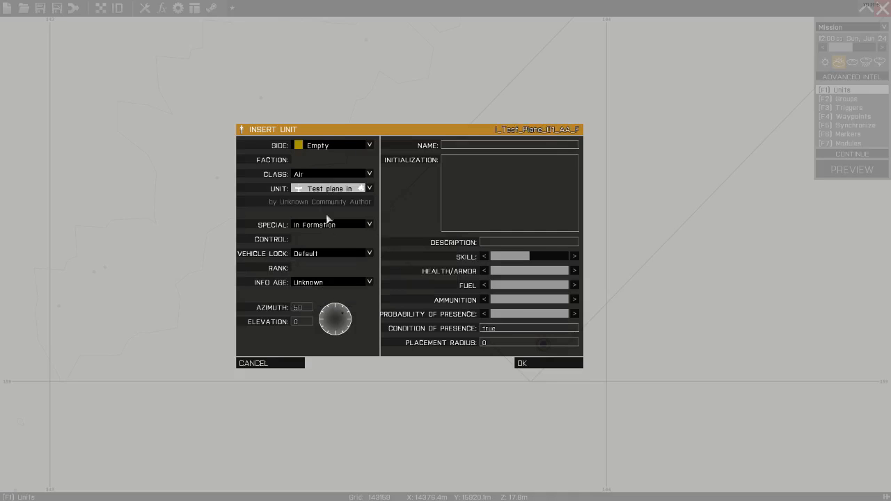
click(525, 362)
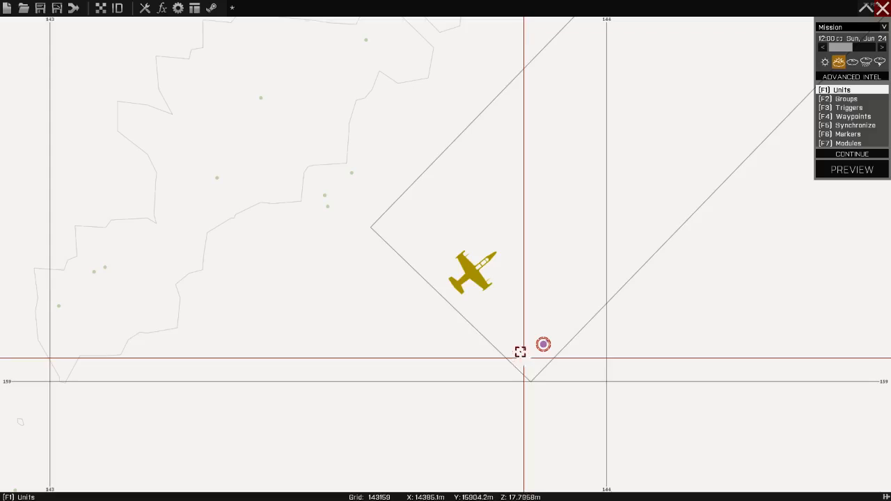
Step: Set the empty test plane's unit name to asd
double_click(472, 273)
click(477, 145)
text(asd)
click(555, 361)
Step: Script the civilian's initialization with moveindriver so the player starts in the named plane's driver seat
double_click(511, 268)
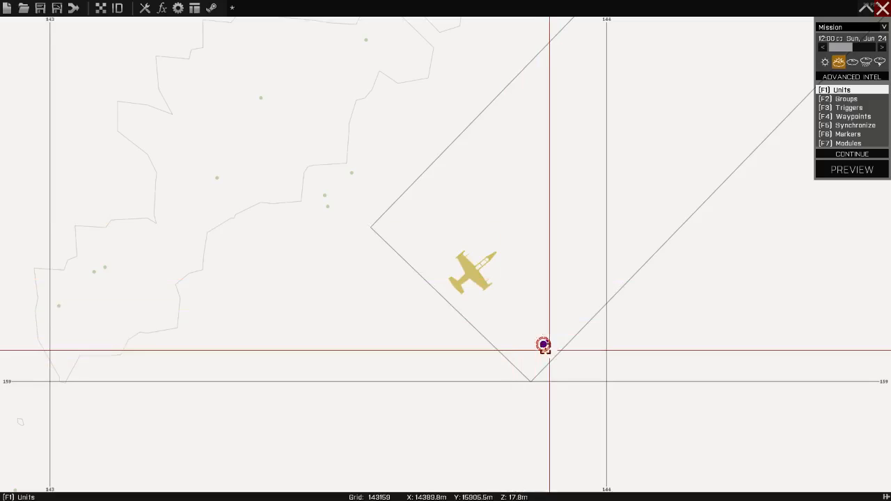
click(490, 197)
text(player)
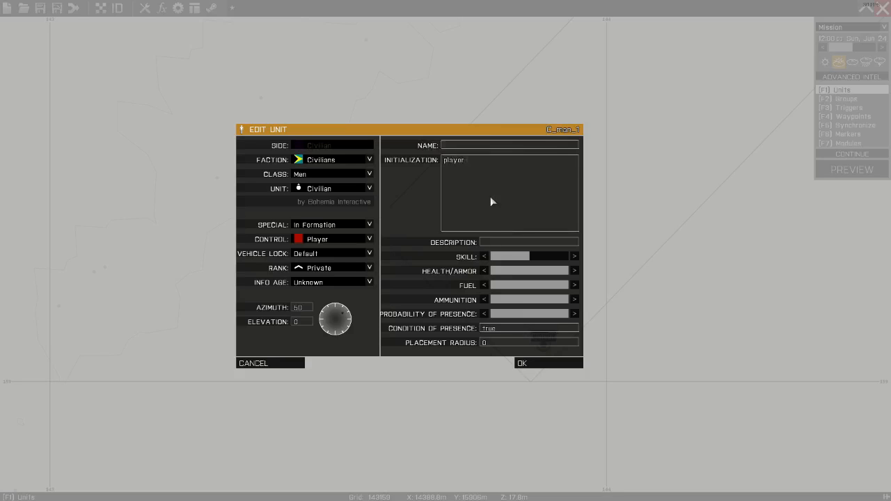
text( moveindriver ac1;)
click(533, 367)
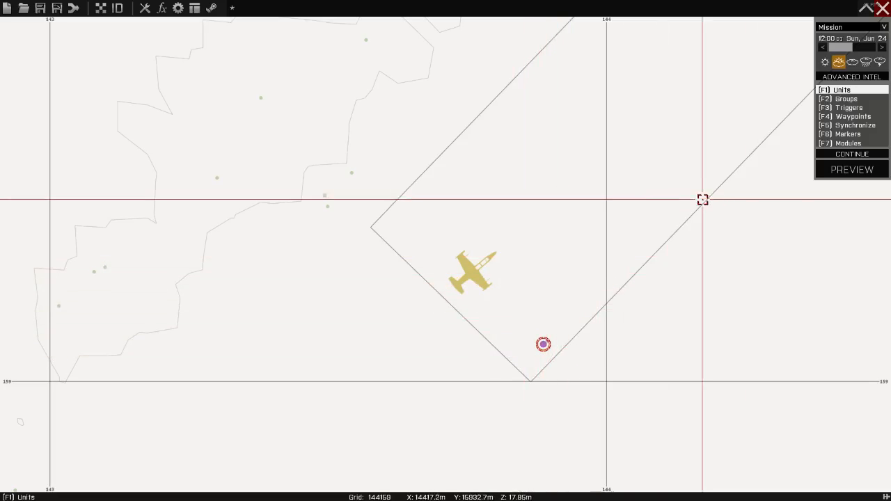
Step: Preview the mission and take off along the runway in external view, looking around the jet model
click(856, 170)
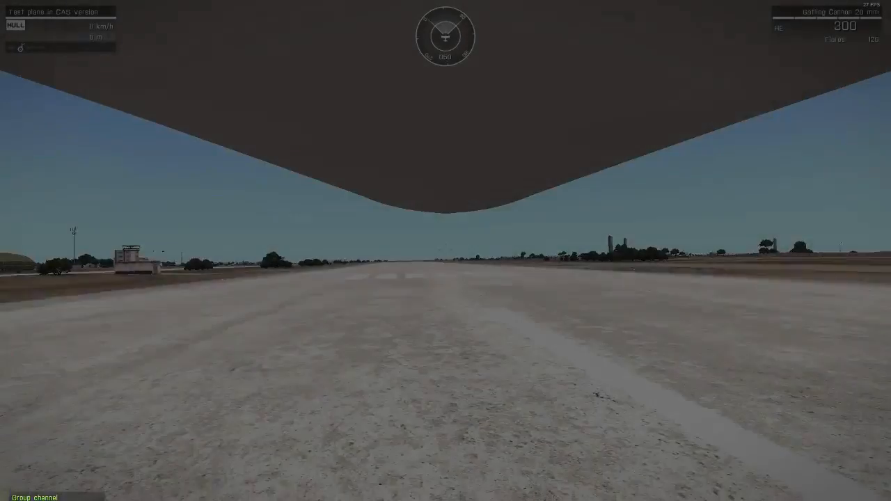
key(KP_Enter)
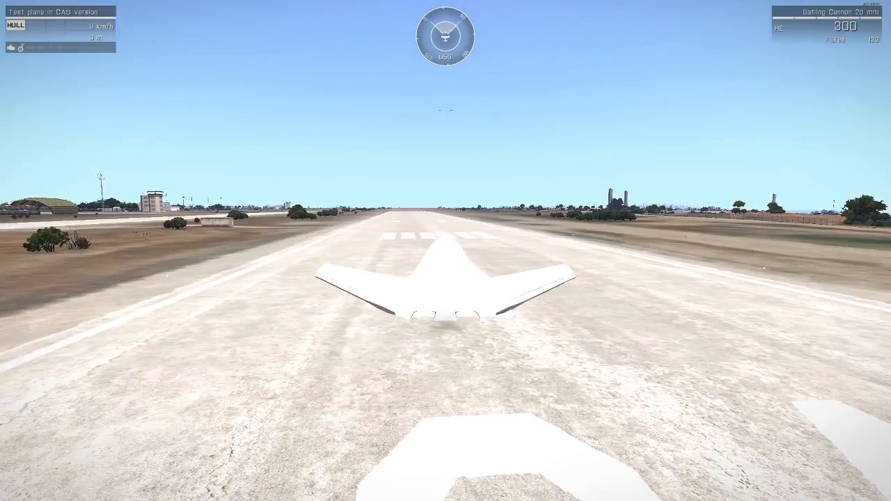
key(KP_6)
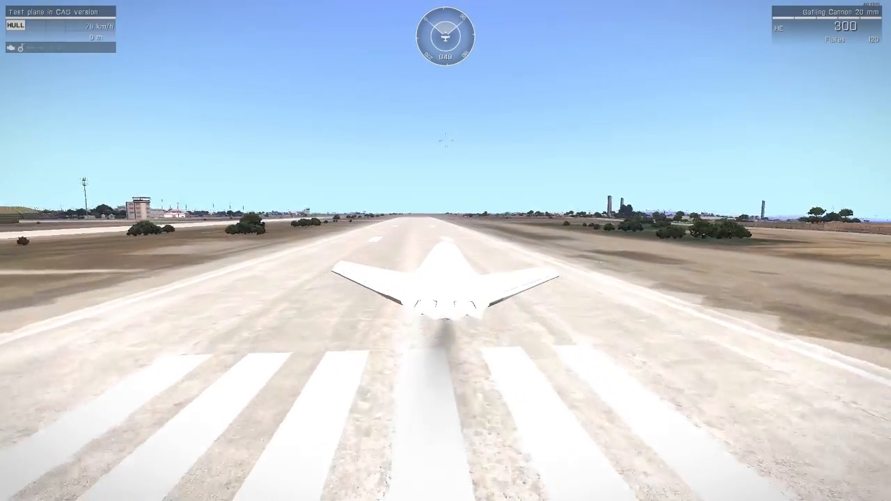
key(alt)
key(alt)
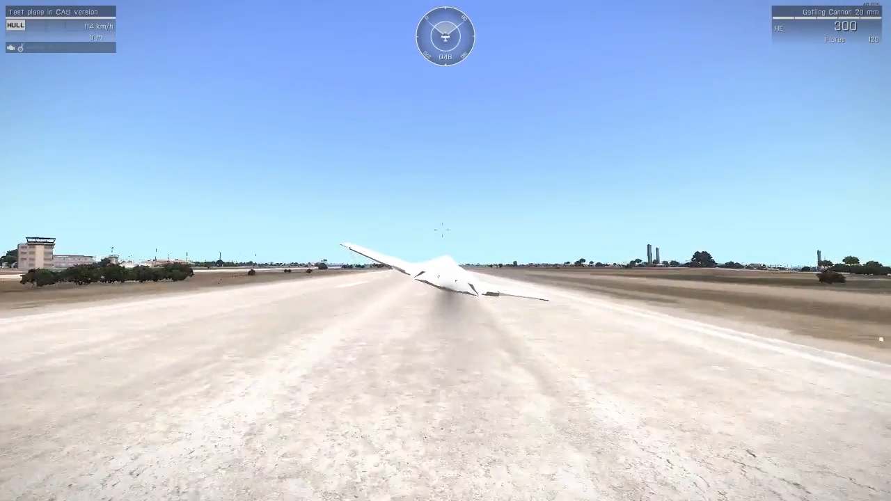
key(alt)
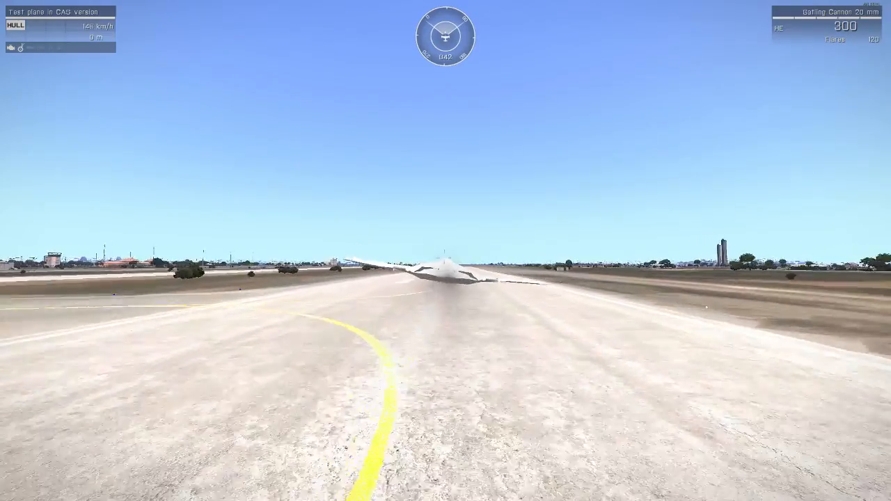
key(alt)
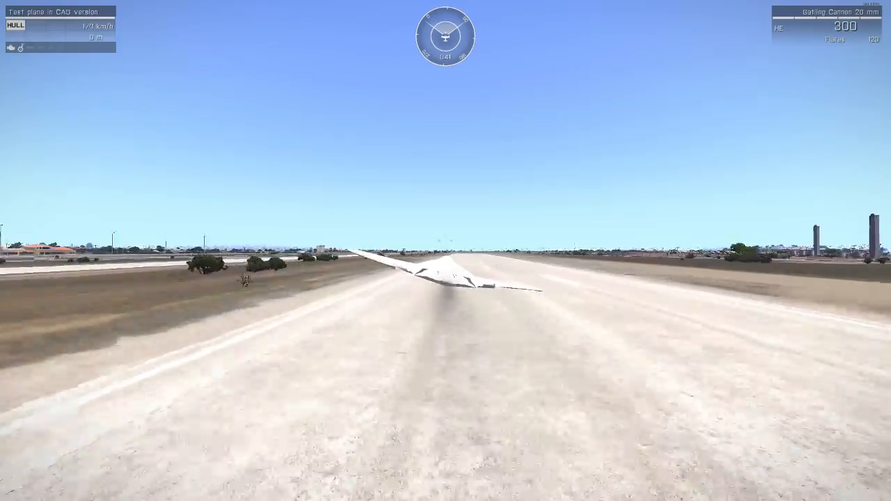
key(alt)
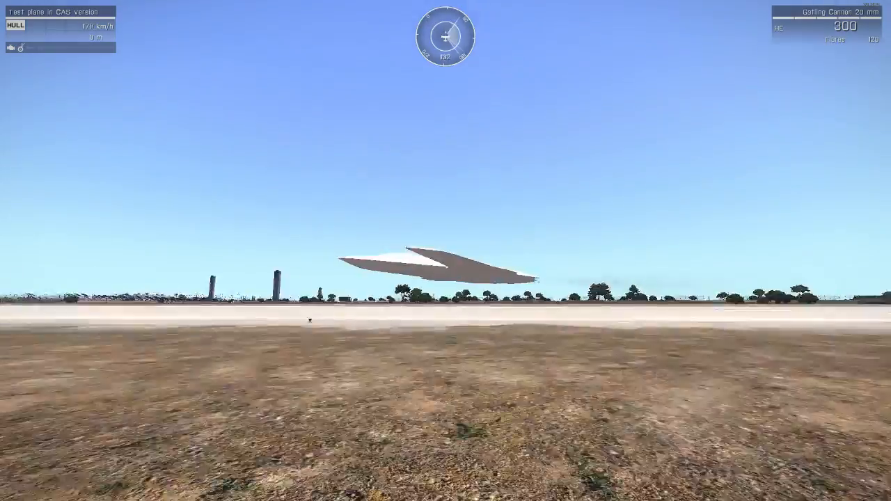
key(alt)
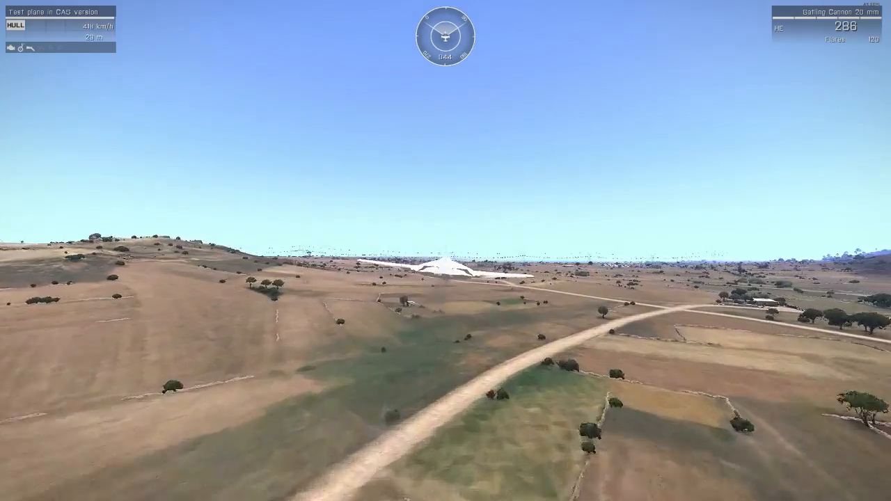
Step: Test the Gatling cannon in first-person view and release flares in external view while flying
key(KP_Enter)
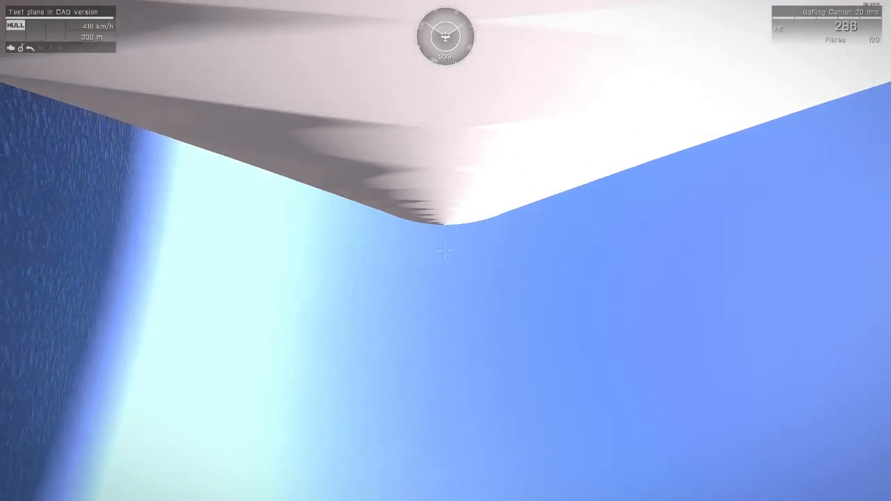
click(445, 250)
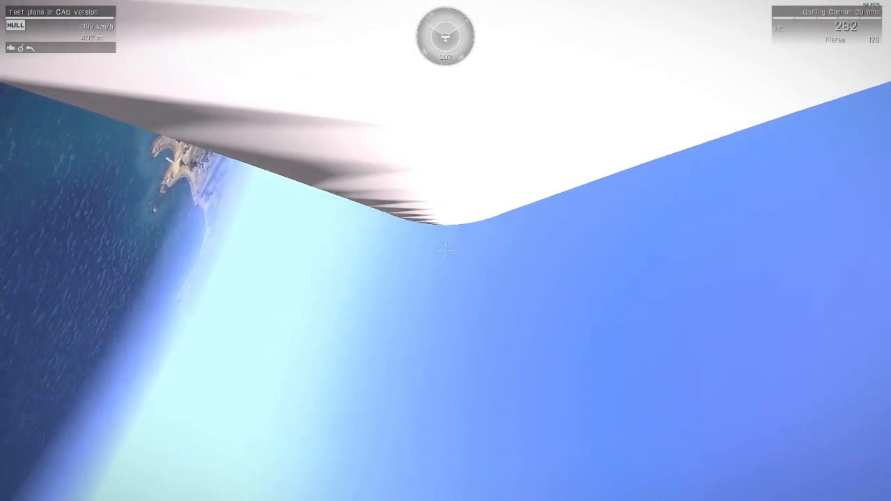
click(446, 251)
click(445, 250)
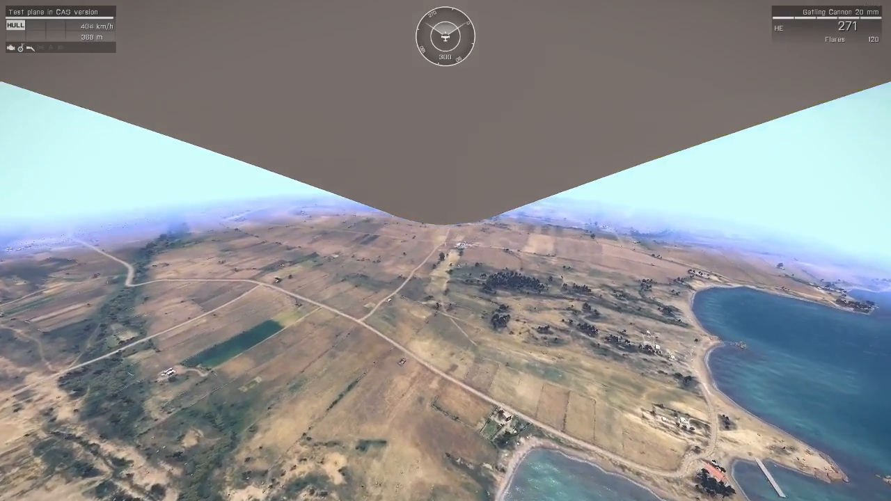
key(KP_Enter)
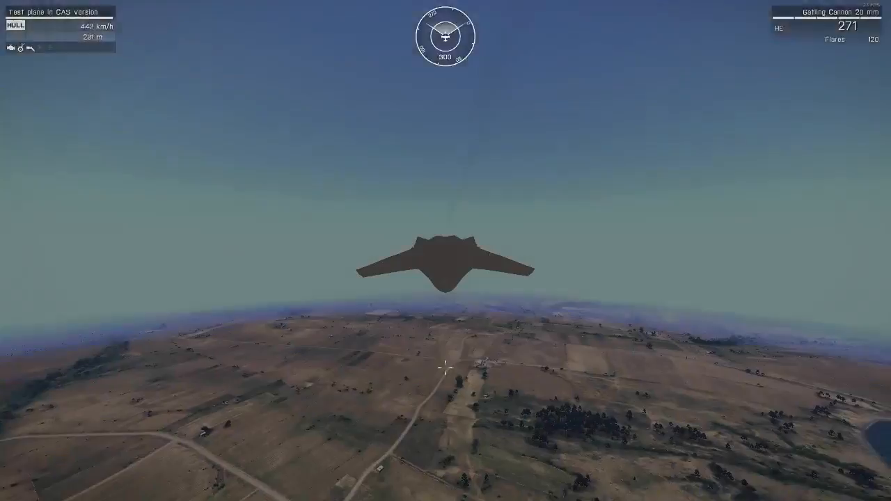
key(c)
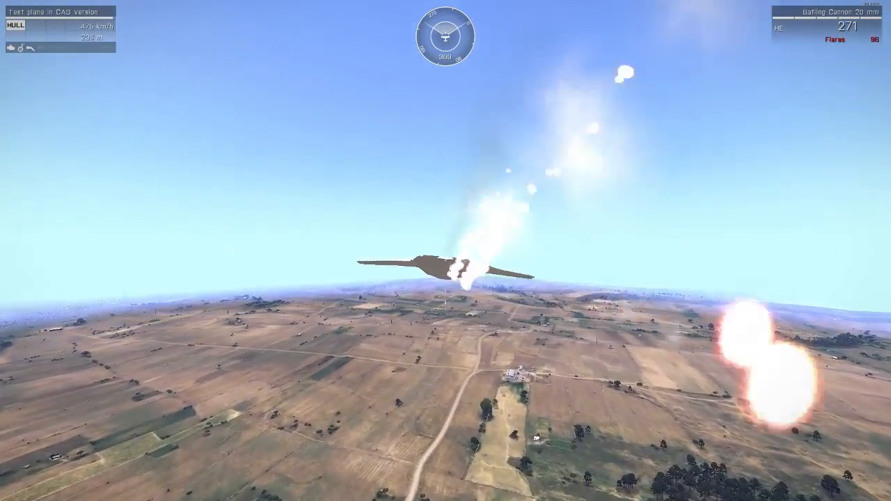
key(c)
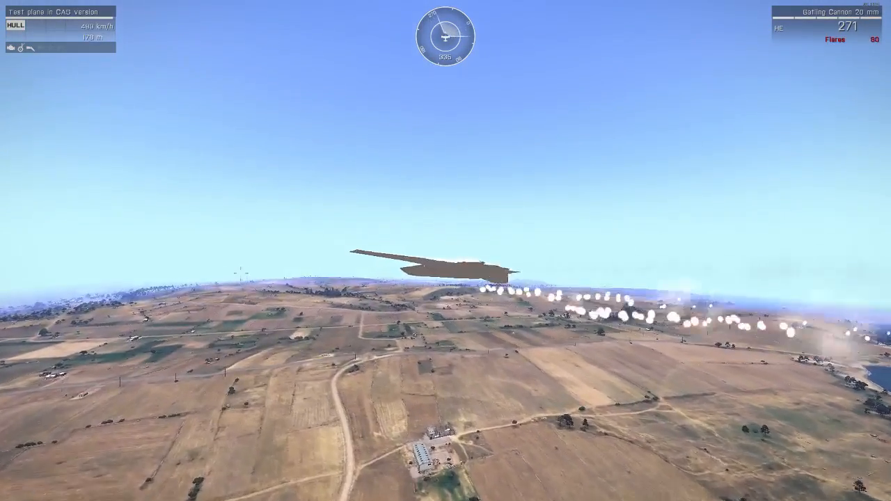
Step: Examine the flying jet in external view, fire the cannon again in first-person view, and end the mission
key(KP_Add)
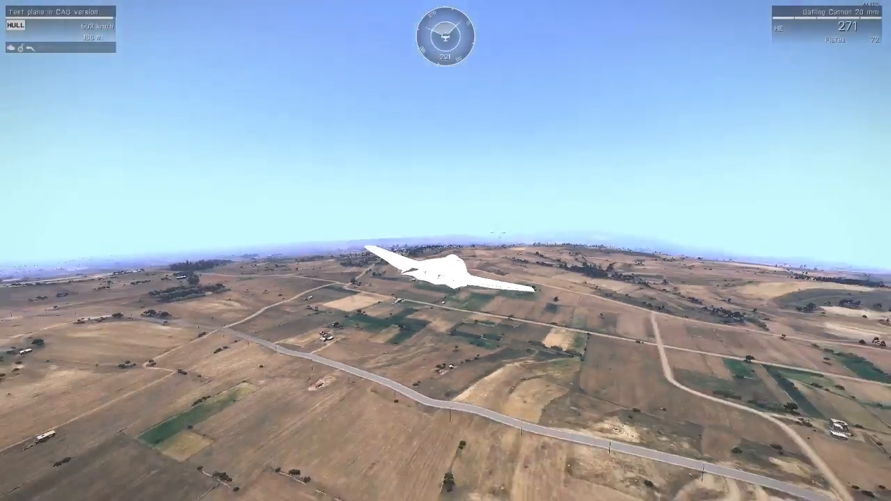
key(KP_Add)
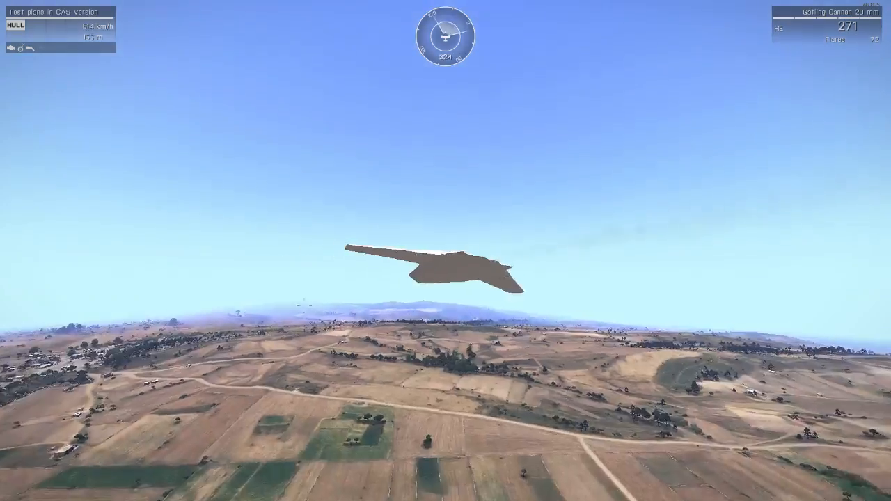
key(KP_Add)
key(KP_Subtract)
key(KP_Enter)
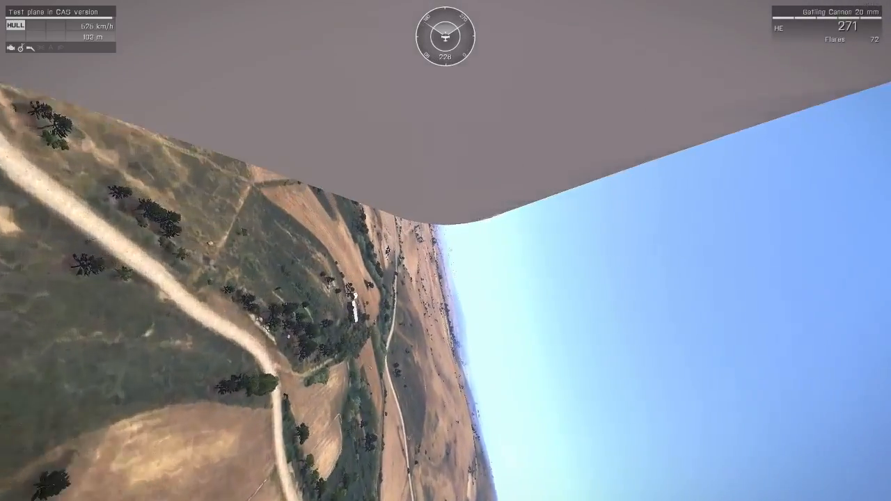
click(445, 250)
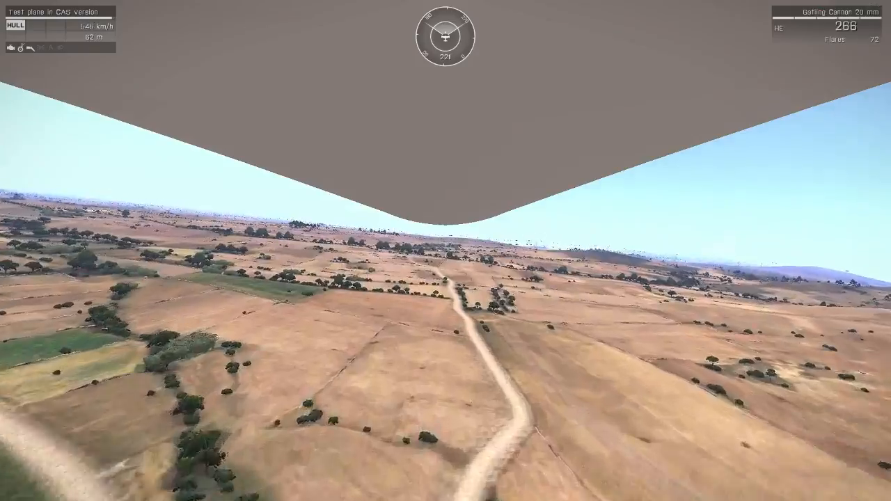
click(446, 250)
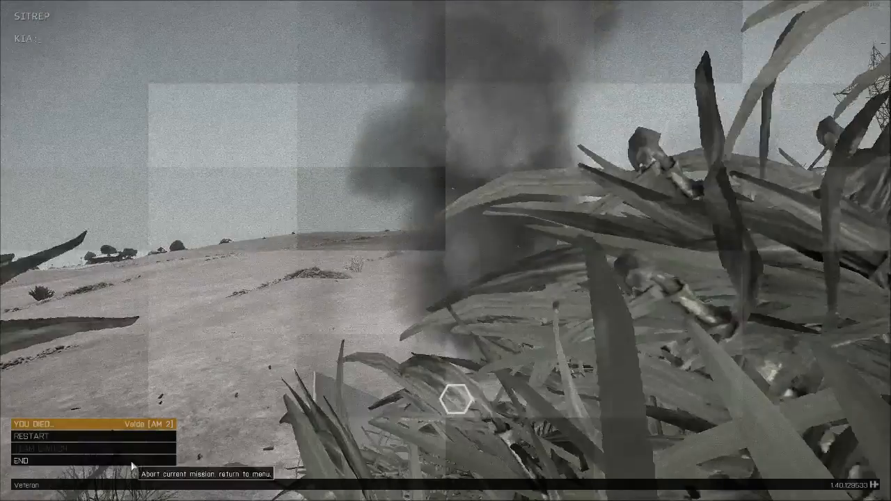
click(149, 461)
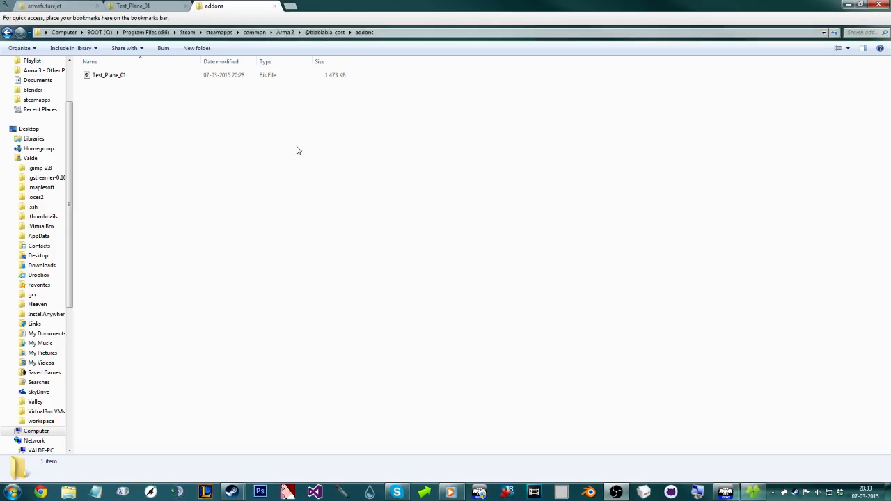
Step: Check the packed Test_Plane_01 file in the addons folder and close that folder's tab
drag(170, 142, 147, 124)
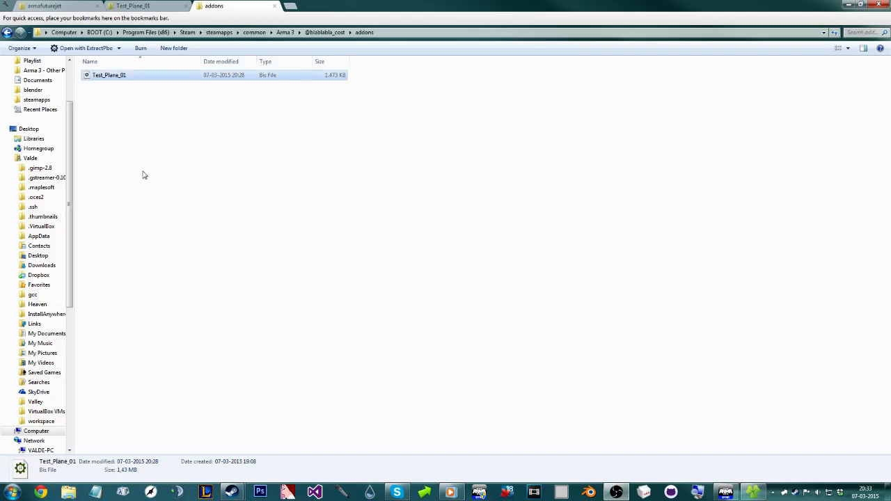
click(209, 74)
click(320, 241)
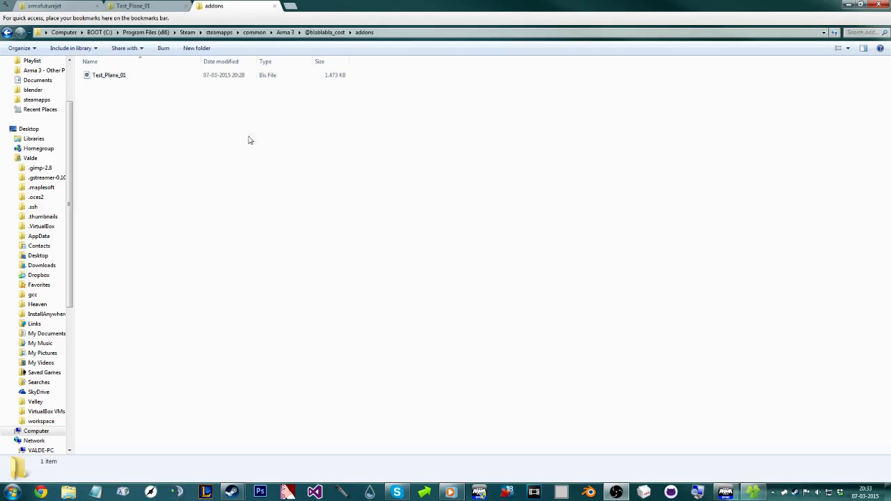
key(BackSpace)
middle_click(222, 6)
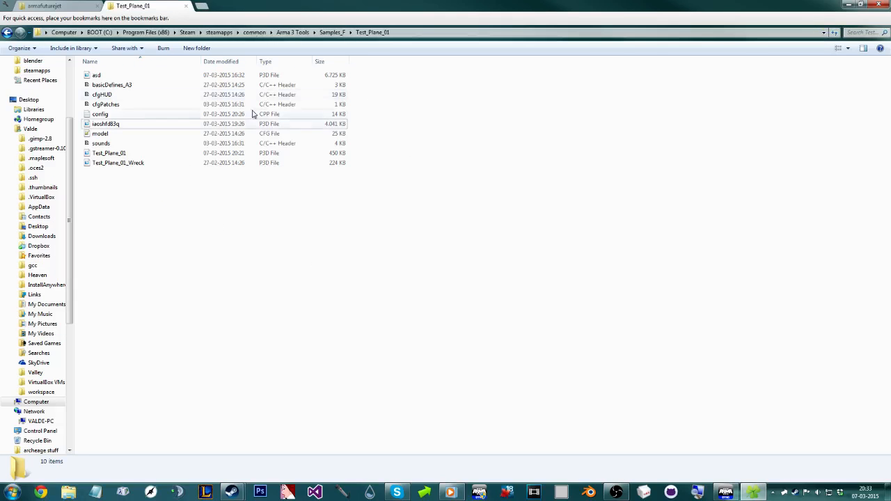
Step: Open the model CFG file from the Test_Plane_01 folder and duplicate the config CPP file there
double_click(144, 135)
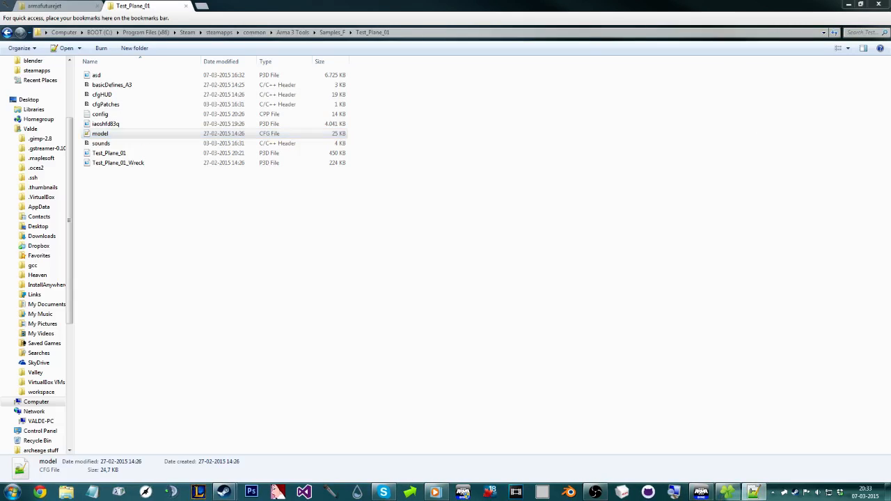
click(97, 116)
key(ctrl+v)
click(133, 131)
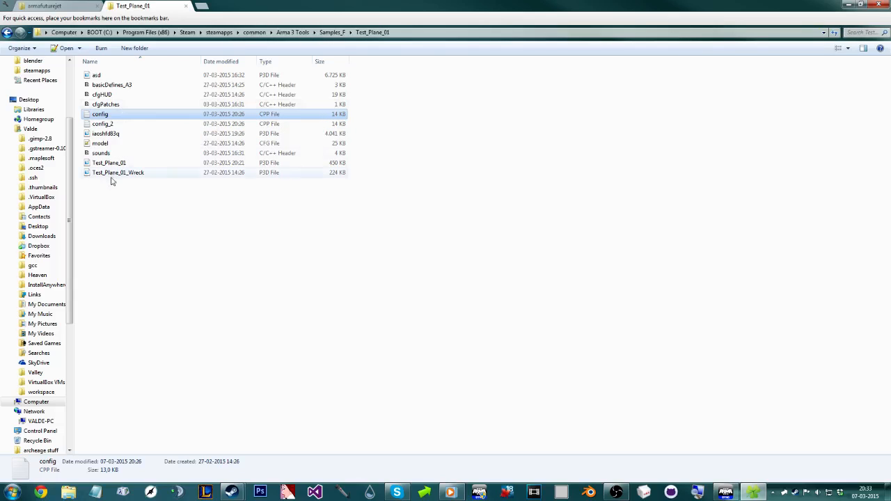
drag(111, 146, 97, 158)
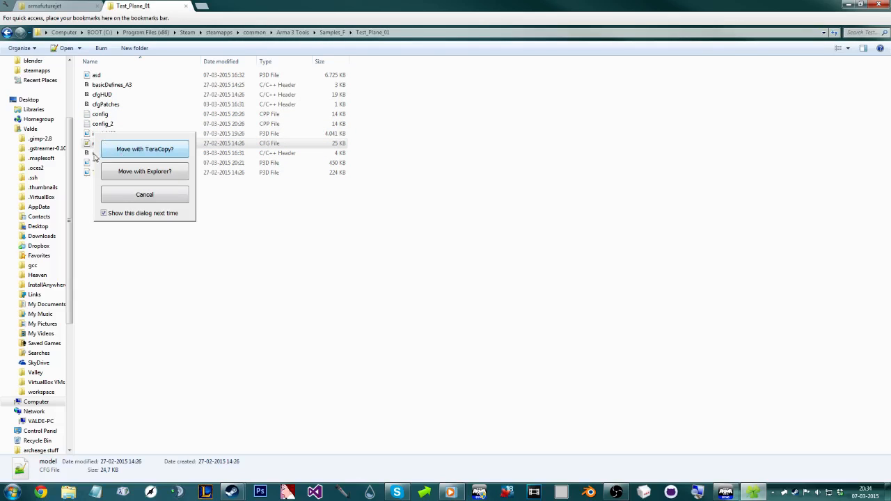
click(131, 201)
right_drag(99, 144, 105, 141)
click(132, 196)
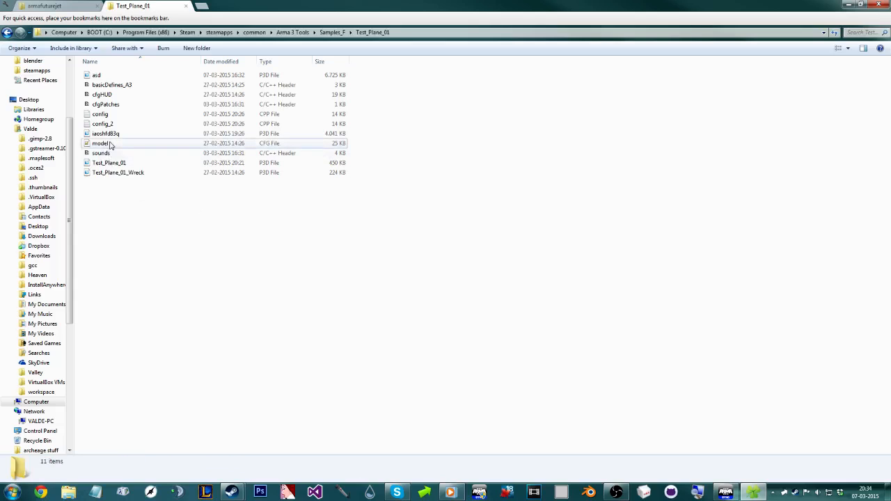
drag(103, 145, 100, 145)
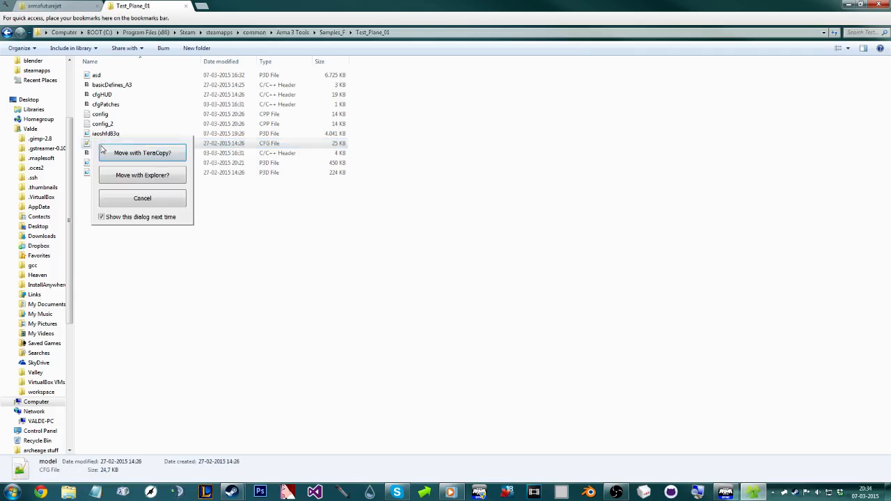
click(152, 202)
click(204, 240)
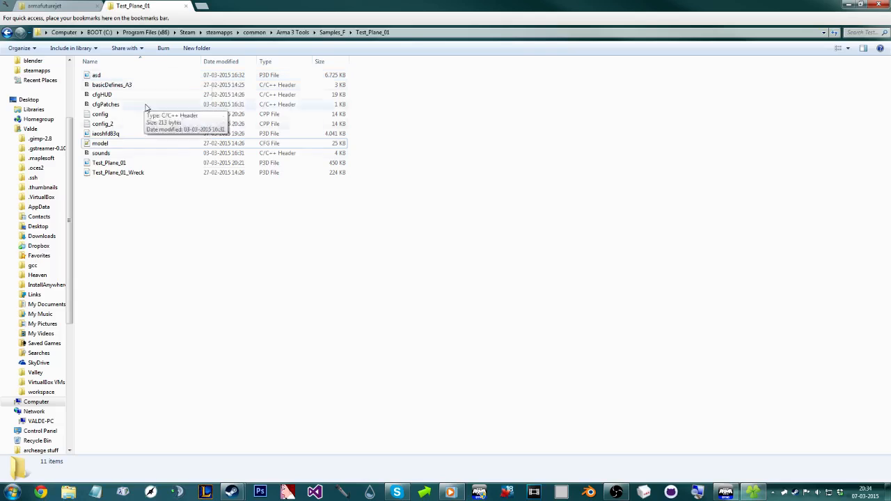
drag(523, 266, 635, 275)
drag(626, 234, 651, 245)
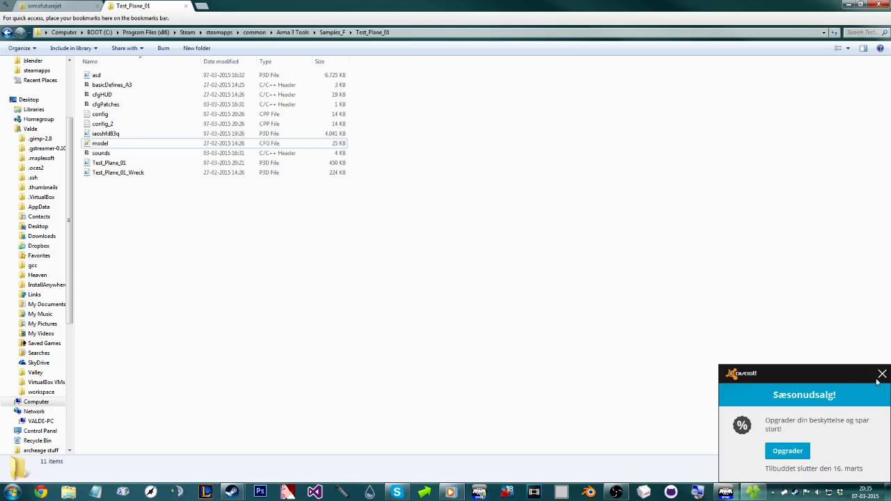
Step: Dismiss the avast! notification and close the armafuturejet and Test_Plane_01 folder tabs
click(875, 380)
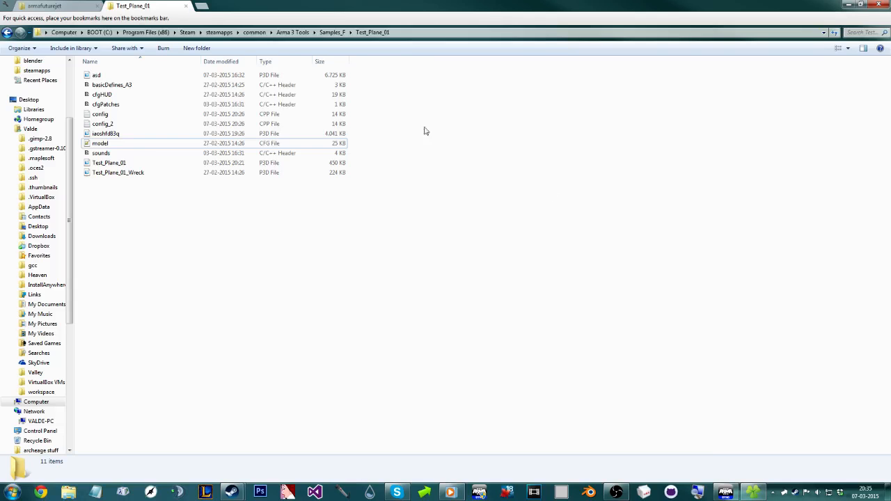
click(62, 5)
click(97, 5)
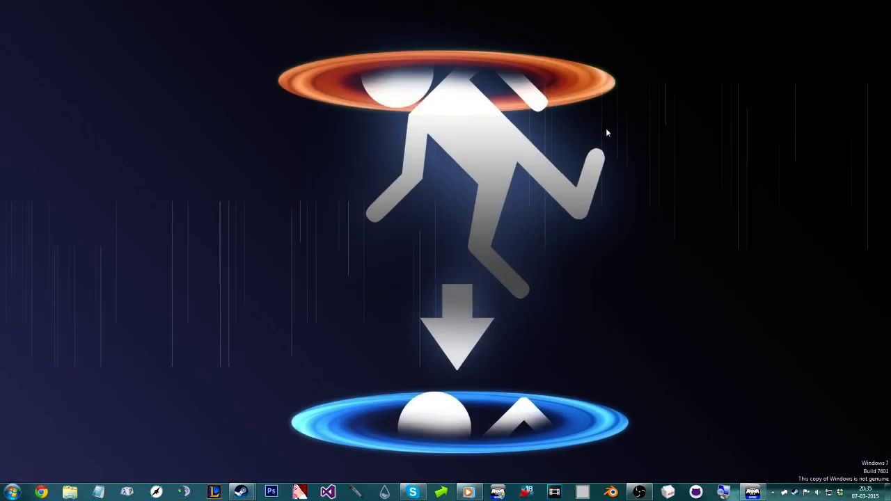
right_click(374, 342)
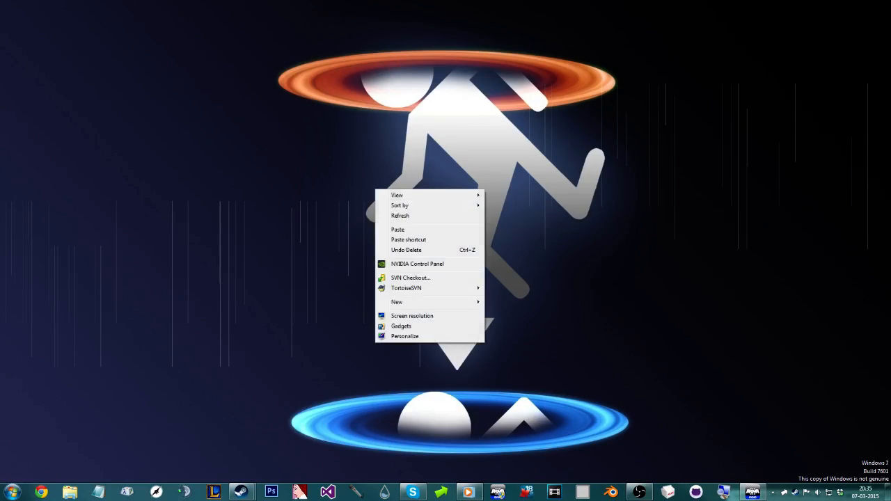